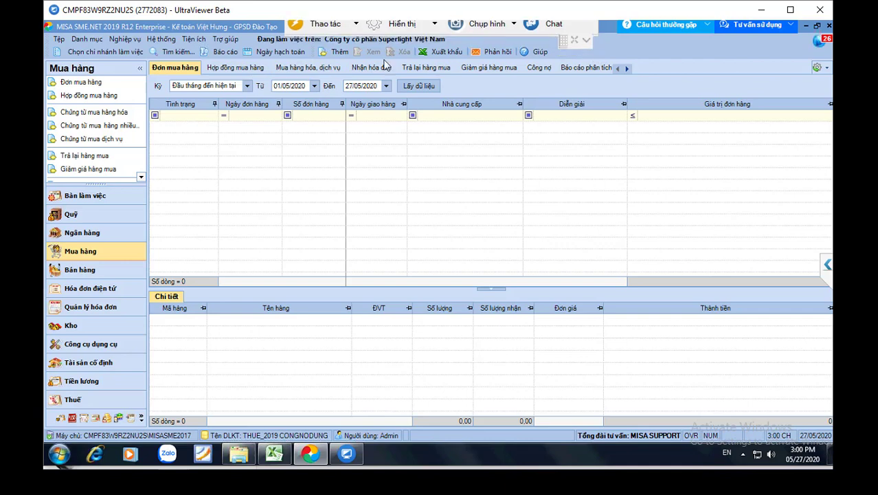
- Set the accounting date (Ngày hạch toán) to 27/05/2019
click(279, 52)
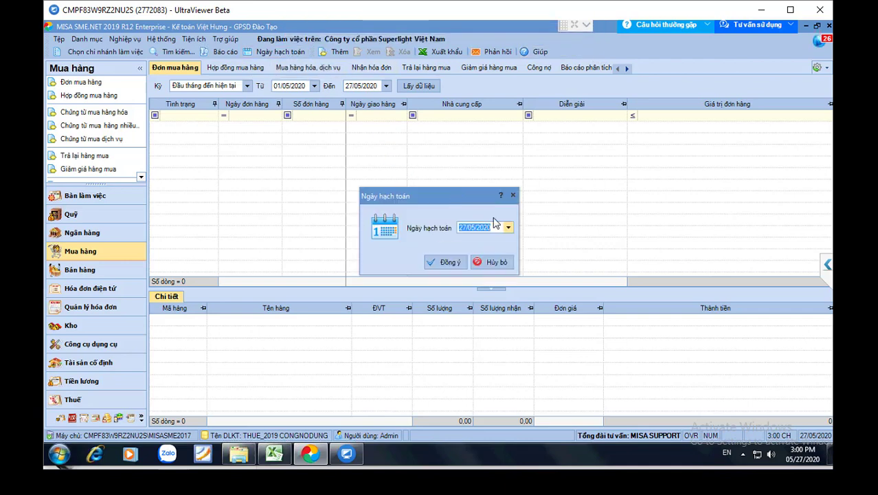
click(496, 228)
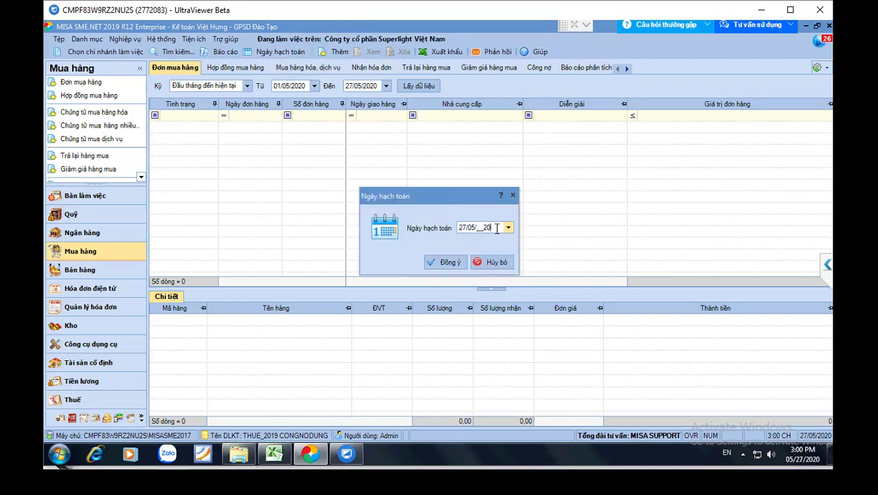
click(460, 266)
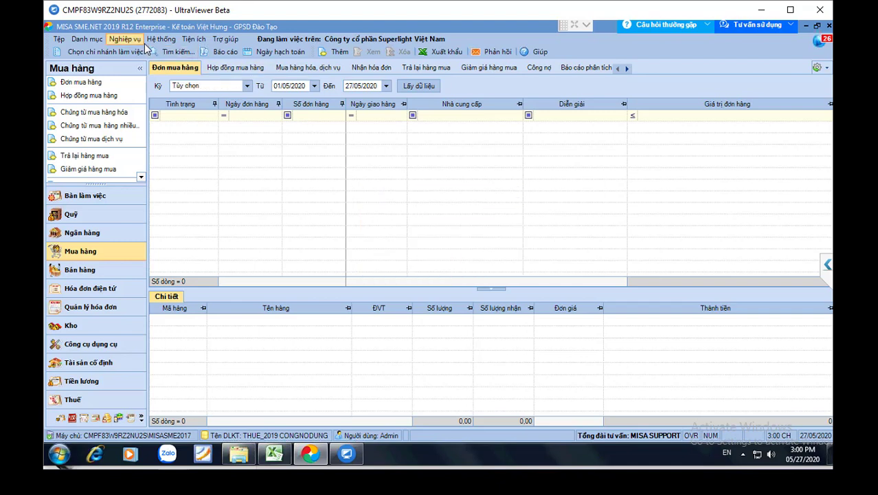
- Start the voucher renumbering tool (Đánh lại số chứng từ) and load the Phiếu thu vouchers for the period Năm nay
click(194, 38)
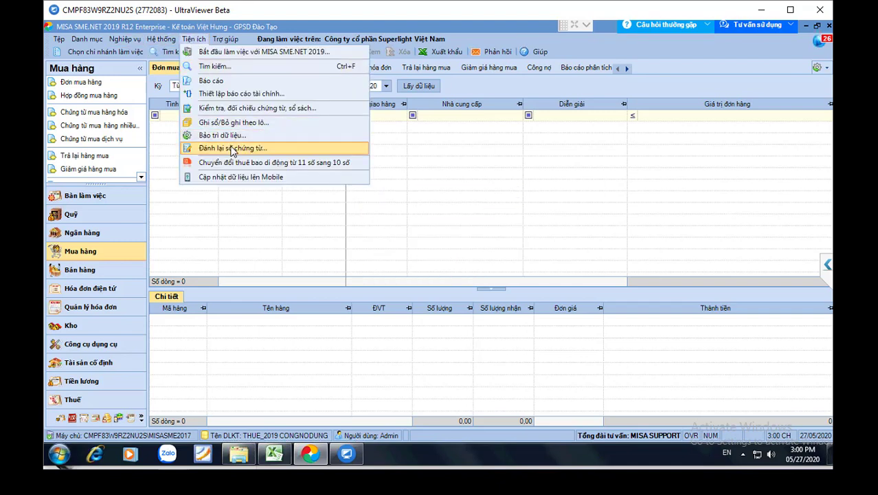
click(232, 148)
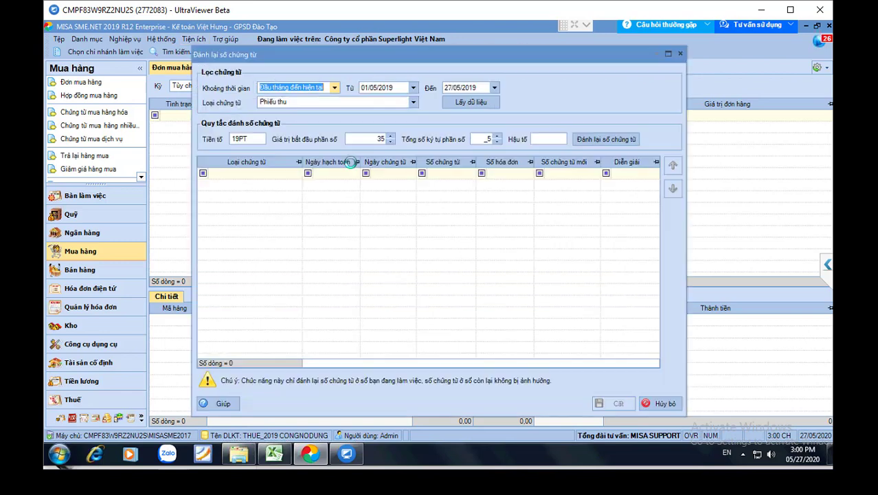
click(334, 88)
click(275, 125)
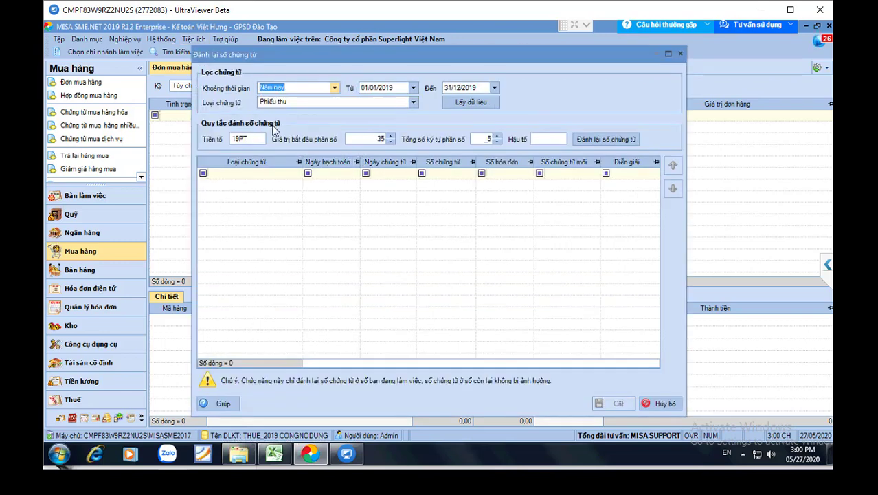
click(471, 103)
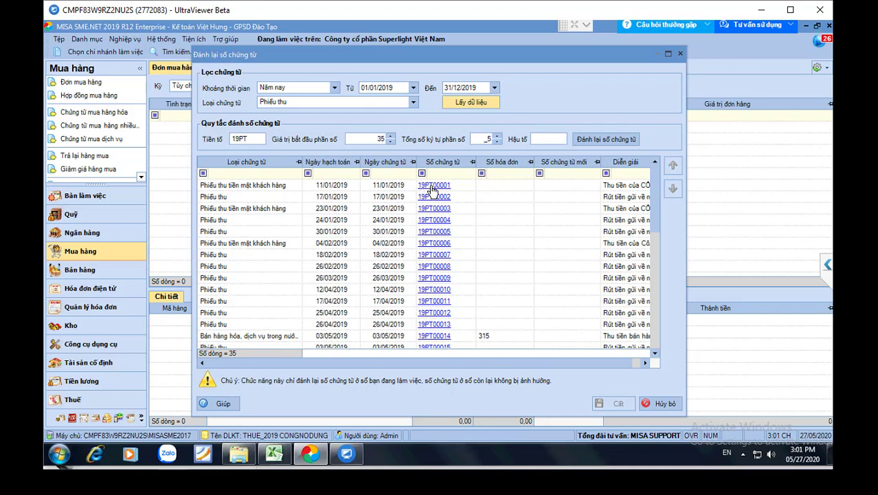
- Renumber the loaded Phiếu thu vouchers starting from 1 and save the new numbers
double_click(378, 140)
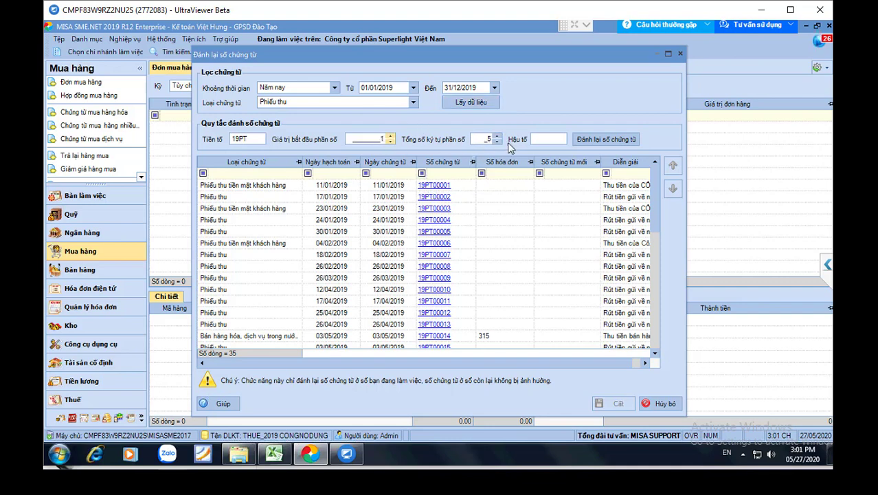
text(1)
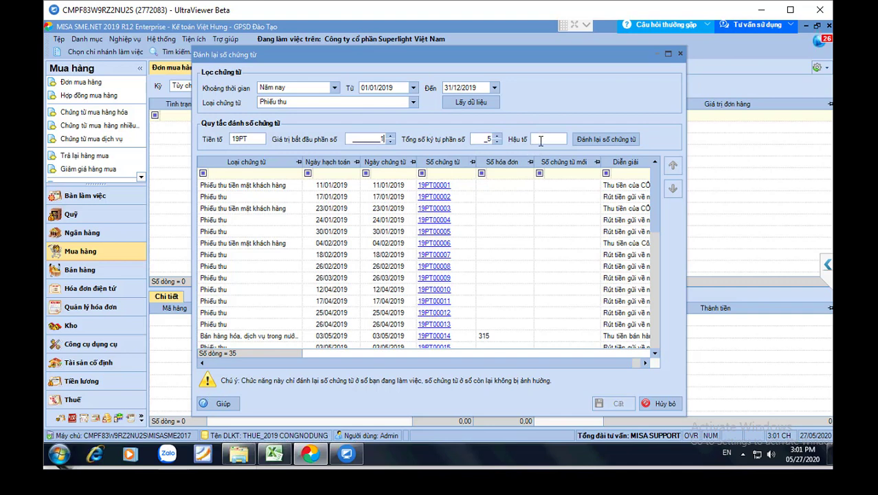
click(608, 141)
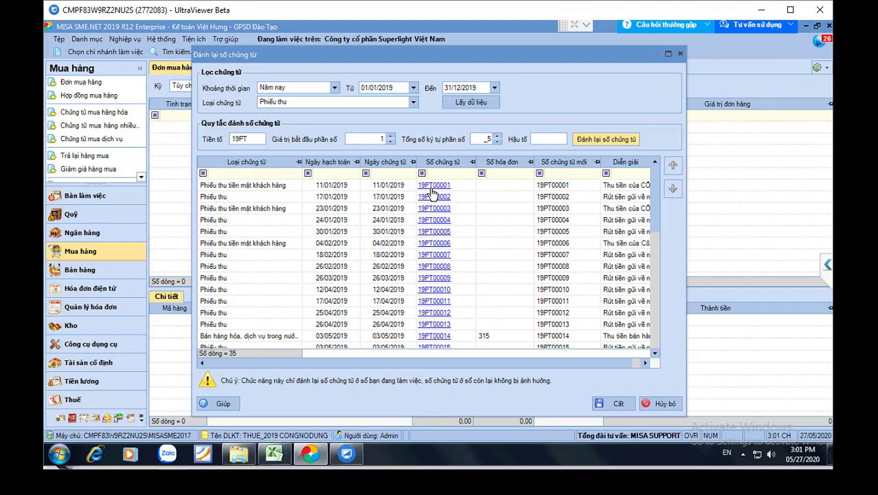
click(619, 404)
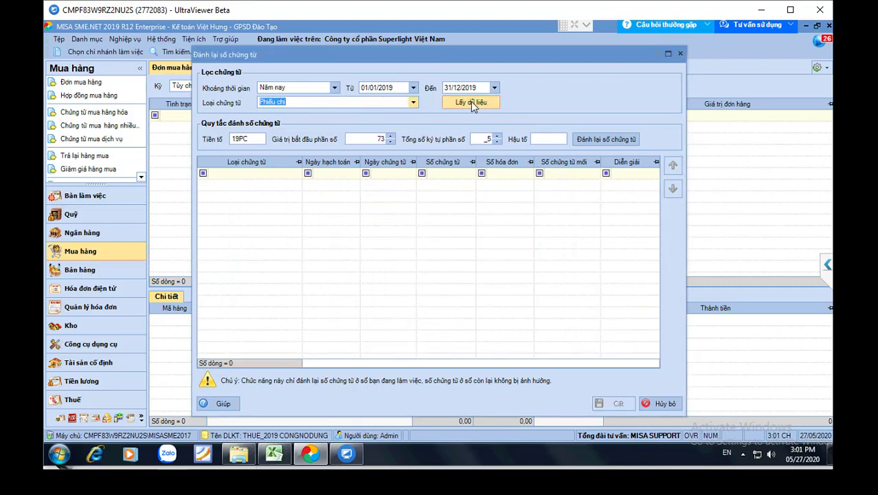
- Load the Phiếu chi vouchers for the year to check their numbering, and leave the renumbering tool without saving
click(471, 102)
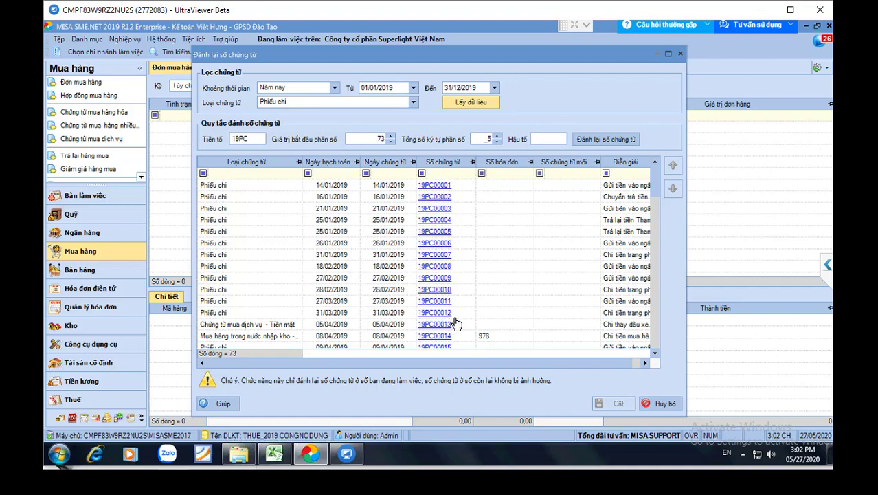
click(661, 403)
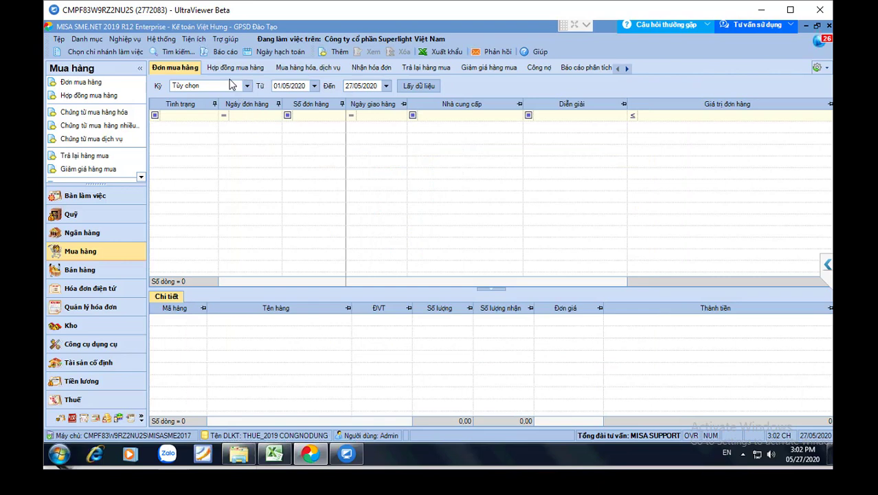
- Generate the Sổ nhật ký chung report from the Tổng hợp group for Năm nay and examine its voucher numbers
click(225, 52)
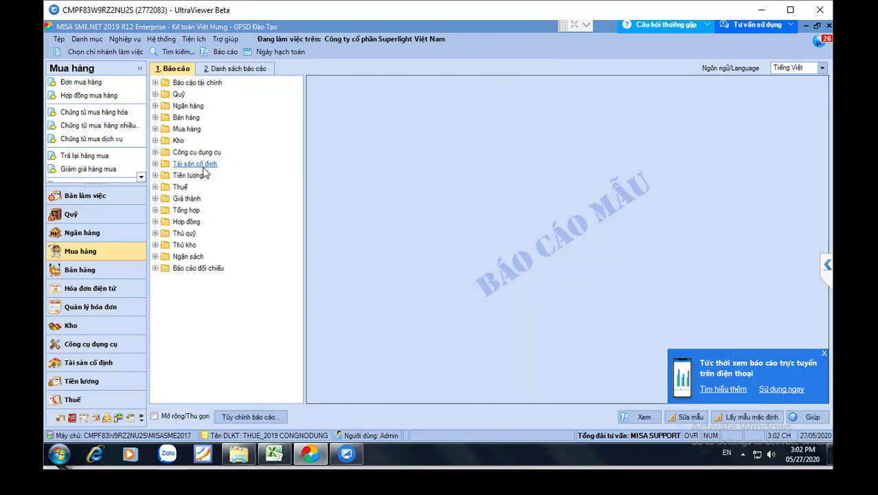
double_click(187, 211)
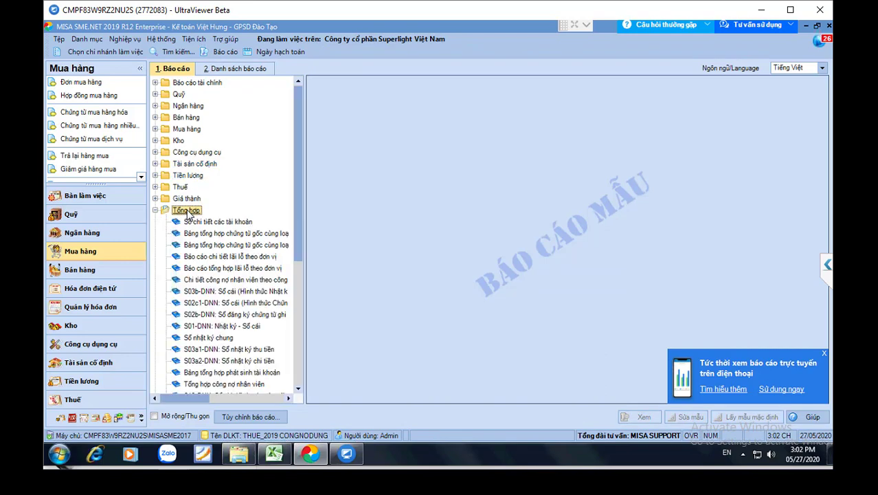
double_click(216, 339)
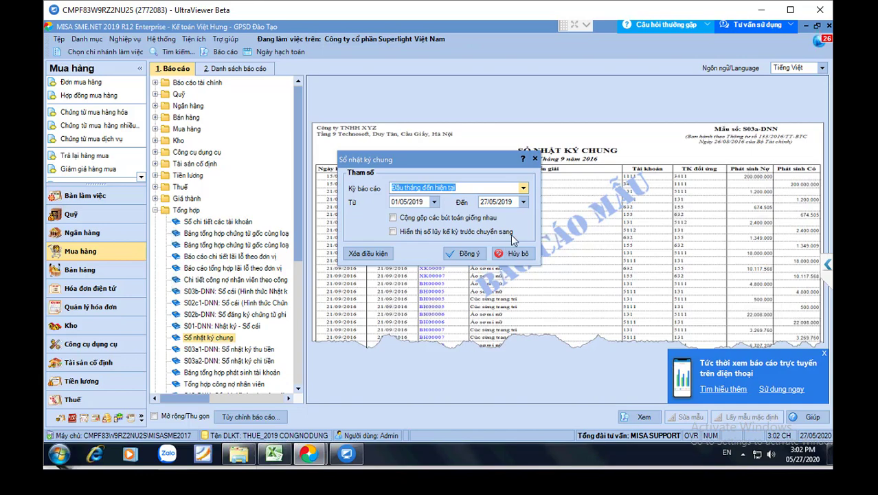
click(523, 187)
click(412, 231)
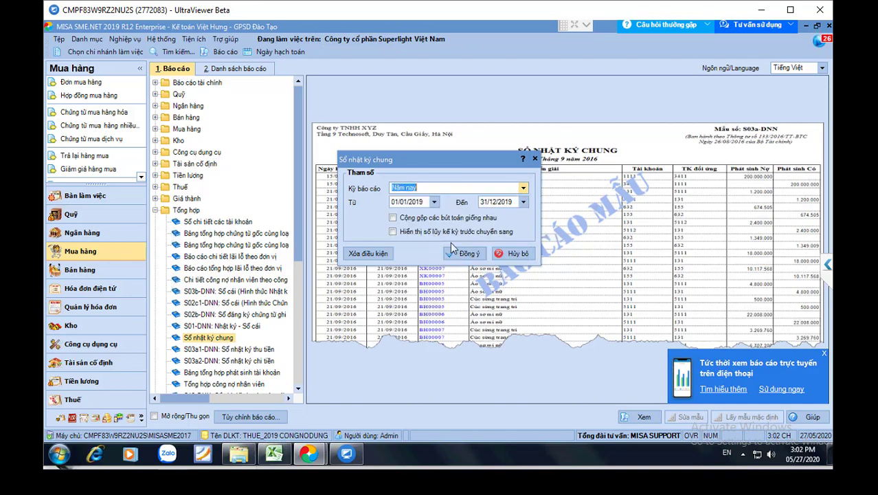
click(460, 254)
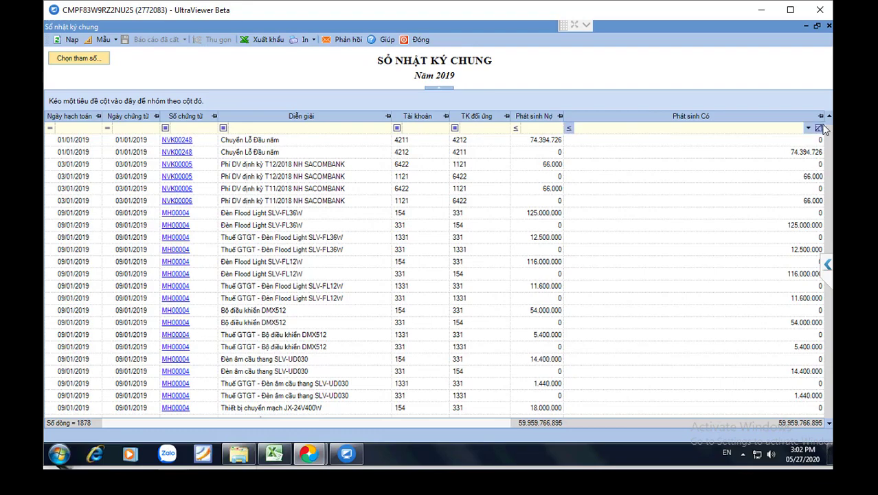
drag(828, 127, 830, 276)
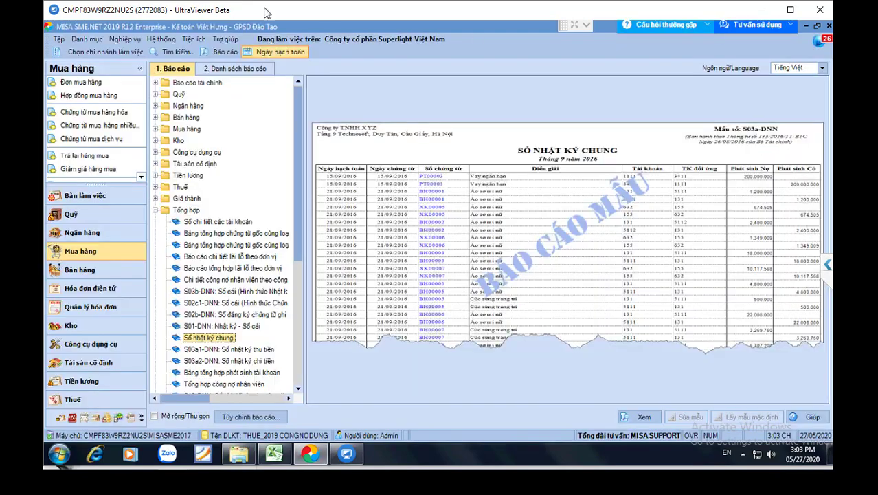
- Reopen the voucher renumbering tool and filter it to Ủy nhiệm chi vouchers for the period Năm nay
click(193, 39)
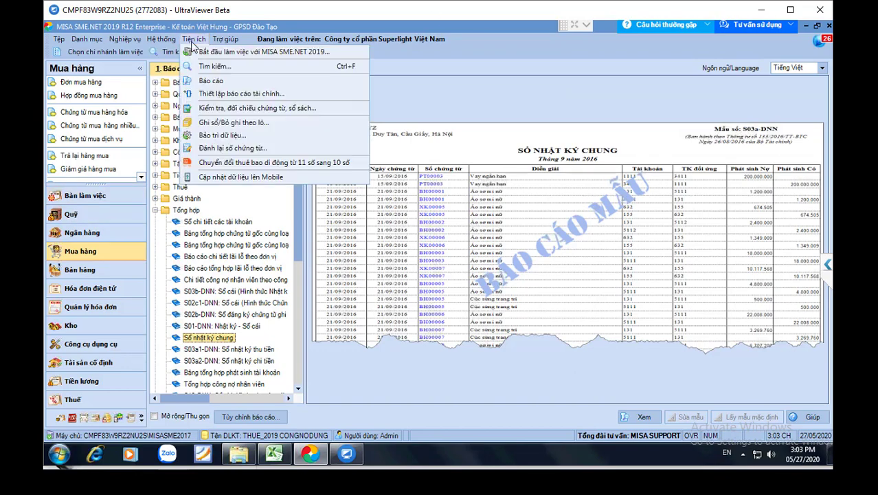
click(223, 150)
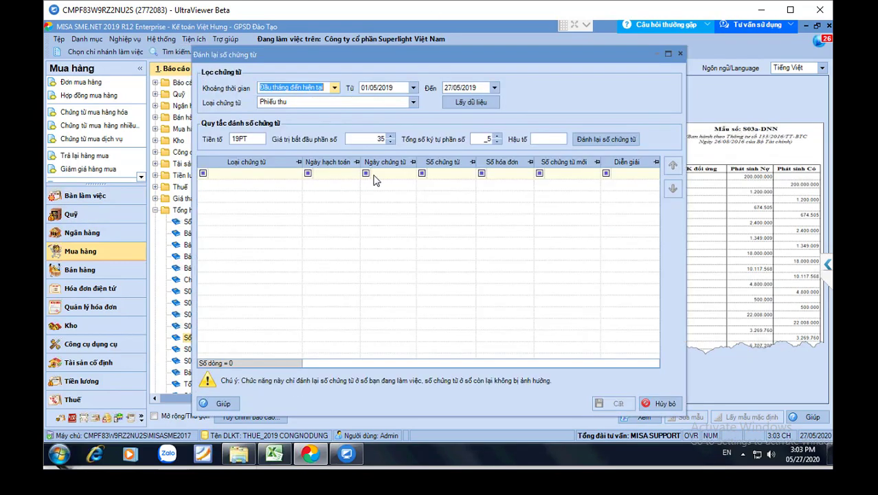
scroll(352, 93, down, 3)
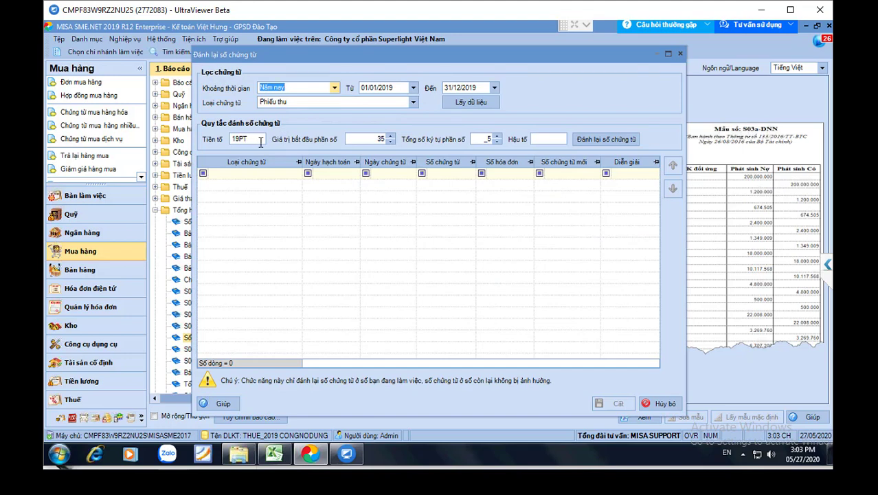
click(413, 103)
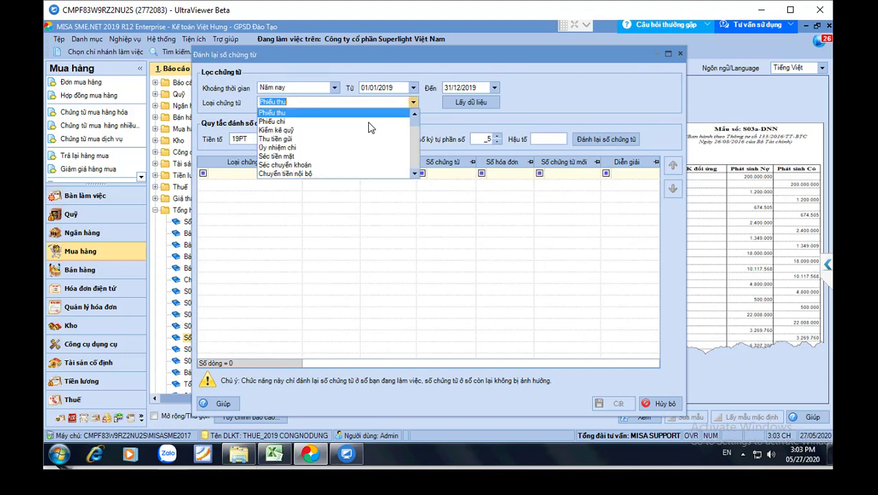
click(313, 146)
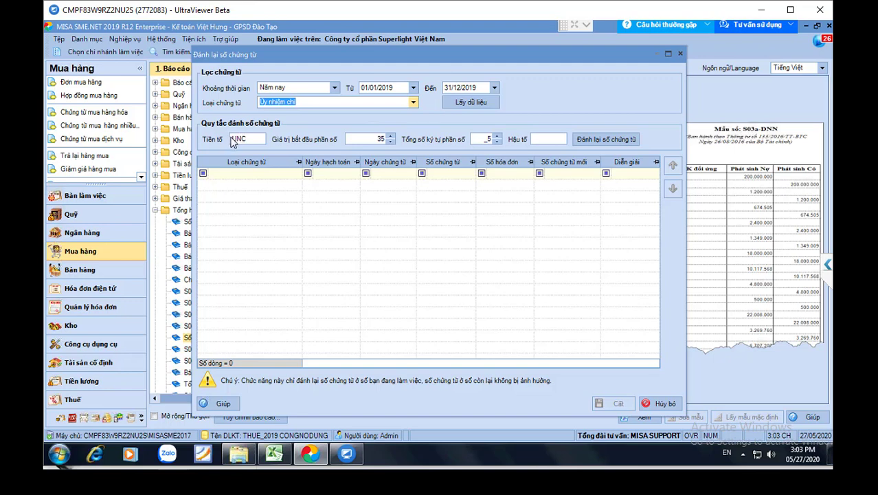
- Set the voucher prefix to 19UNC and the starting number to 1, and load the matching vouchers
double_click(235, 139)
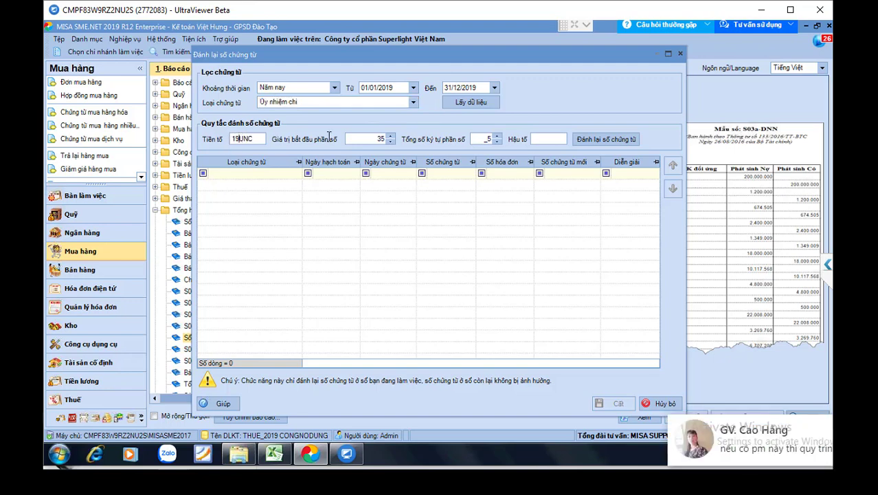
click(374, 141)
text(1)
click(474, 104)
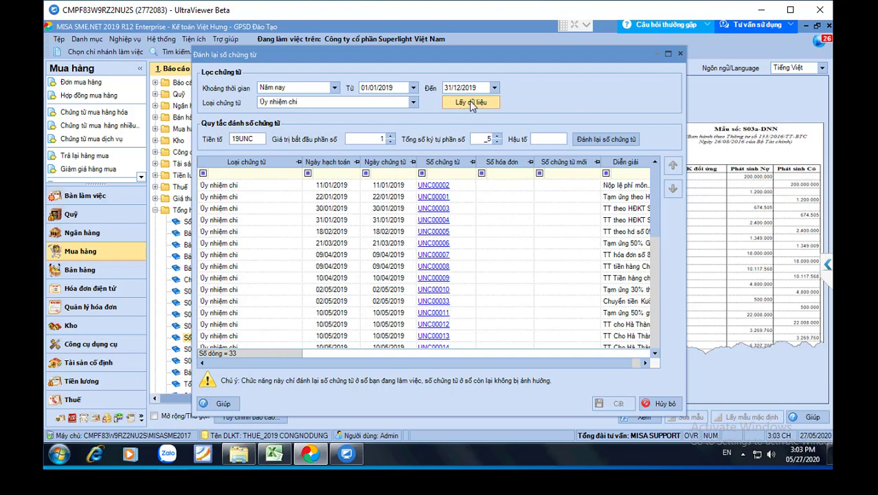
- Apply the new numbering to the Ủy nhiệm chi vouchers and save it
click(606, 139)
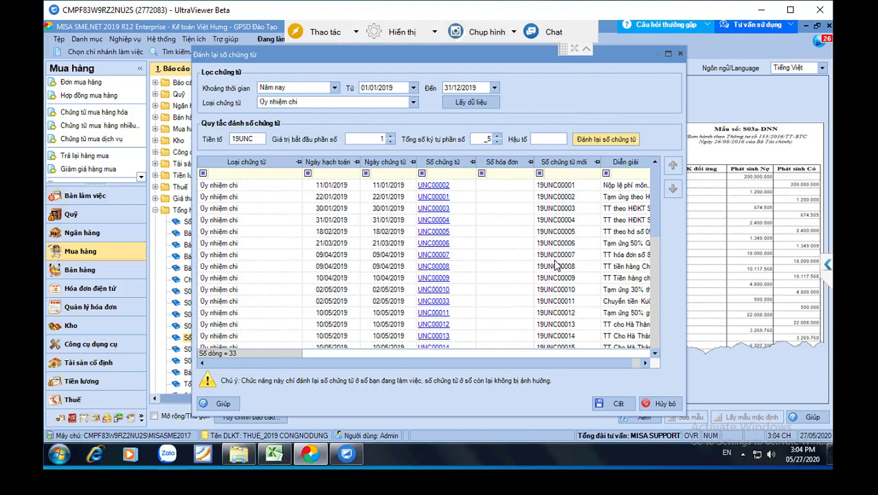
click(612, 403)
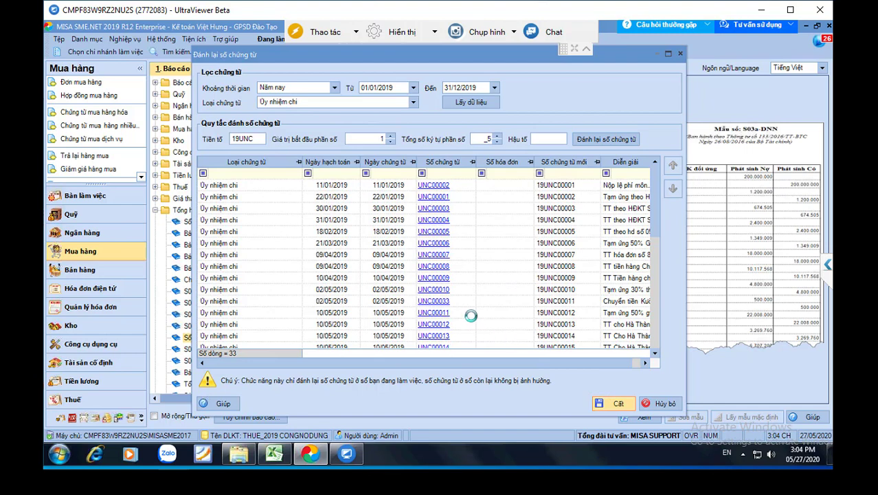
click(481, 276)
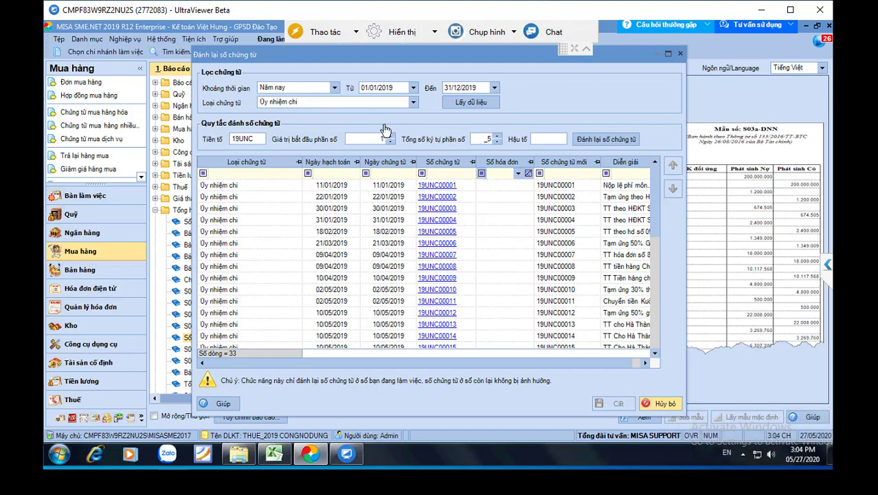
- Try loading Séc tiền mặt vouchers for renumbering with prefix 19STM and starting number 1
click(412, 102)
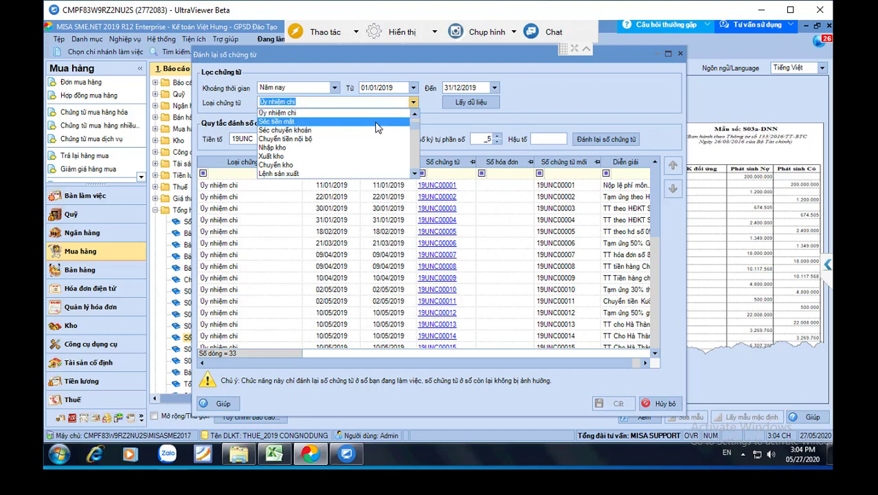
click(378, 123)
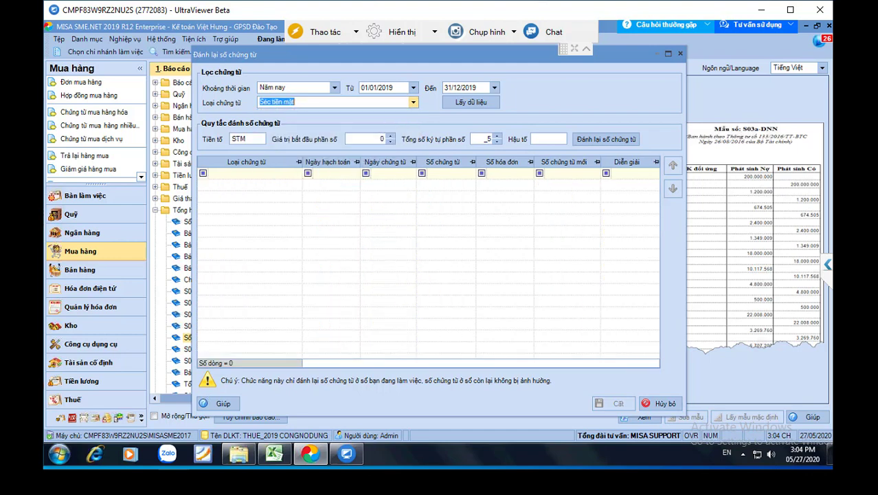
click(234, 140)
click(233, 139)
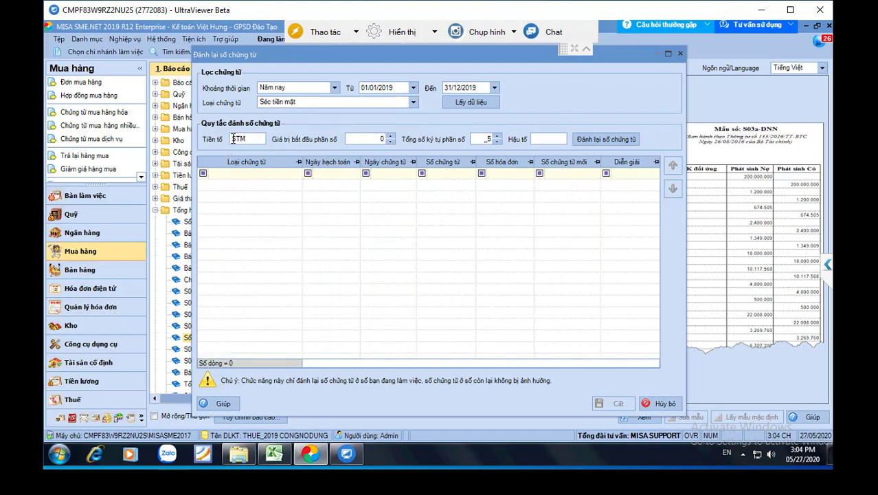
text(19)
click(368, 141)
text(1)
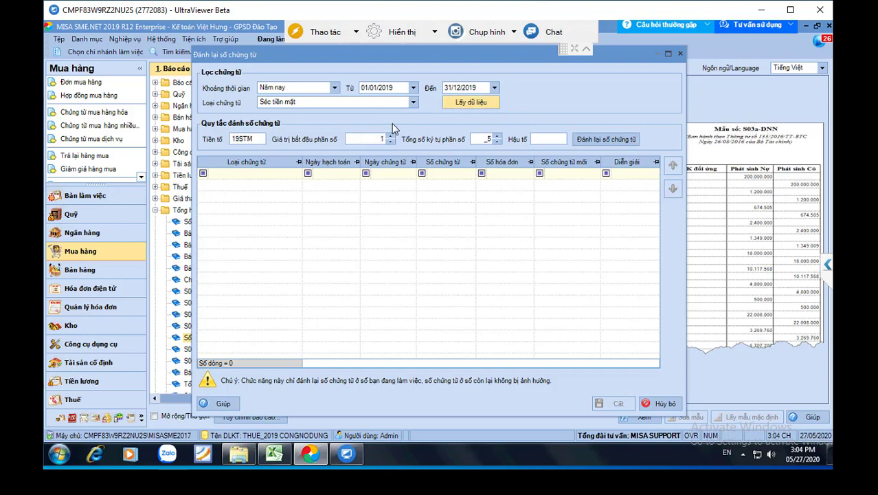
- Filter the renumbering tool to Nhập kho vouchers, set the starting number to 1, and load the matching vouchers
click(413, 103)
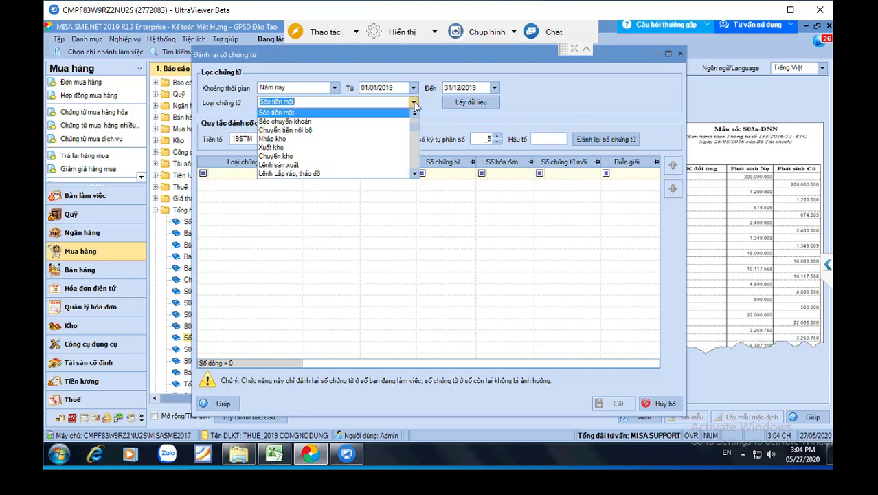
click(302, 139)
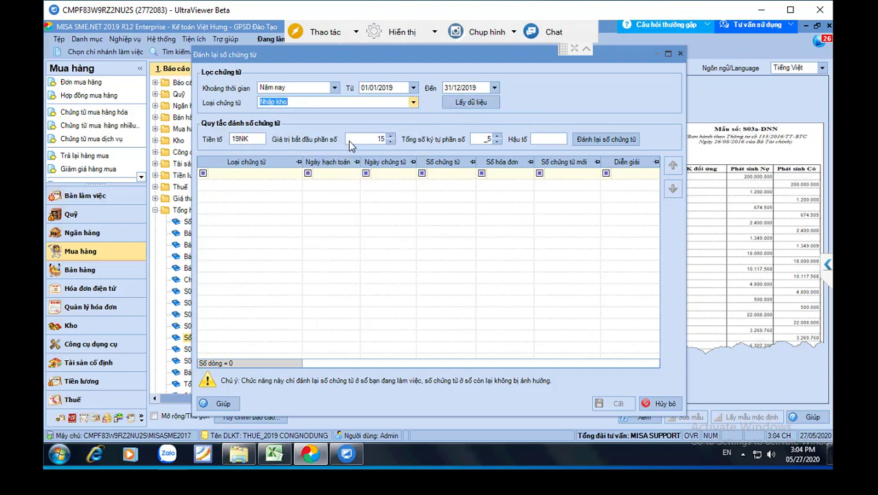
click(375, 141)
text(1)
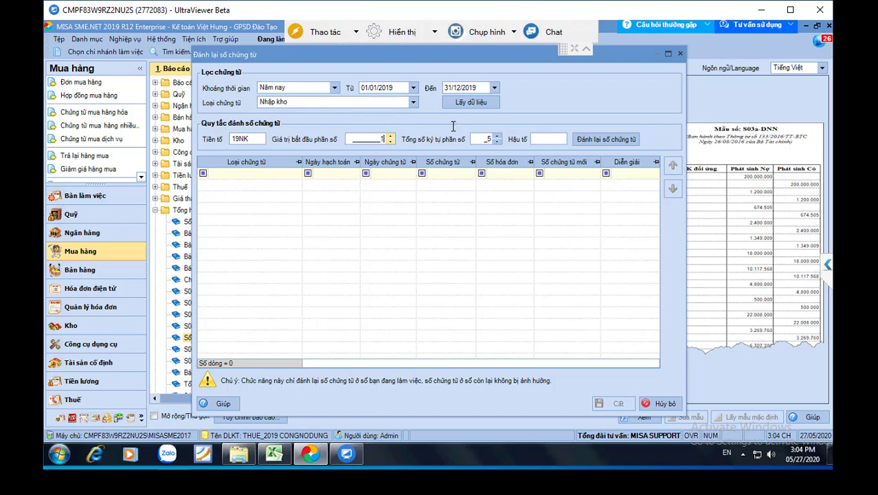
click(466, 103)
- Apply the new numbering to the Nhập kho vouchers and save it
click(612, 142)
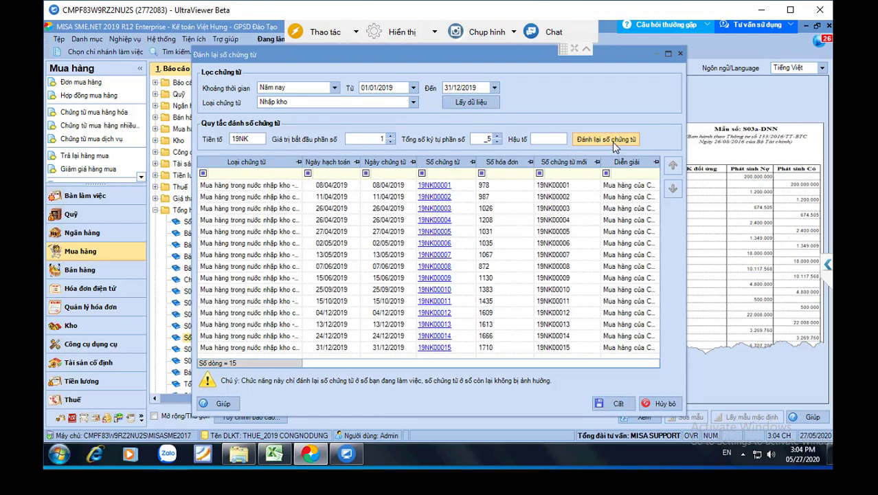
click(616, 405)
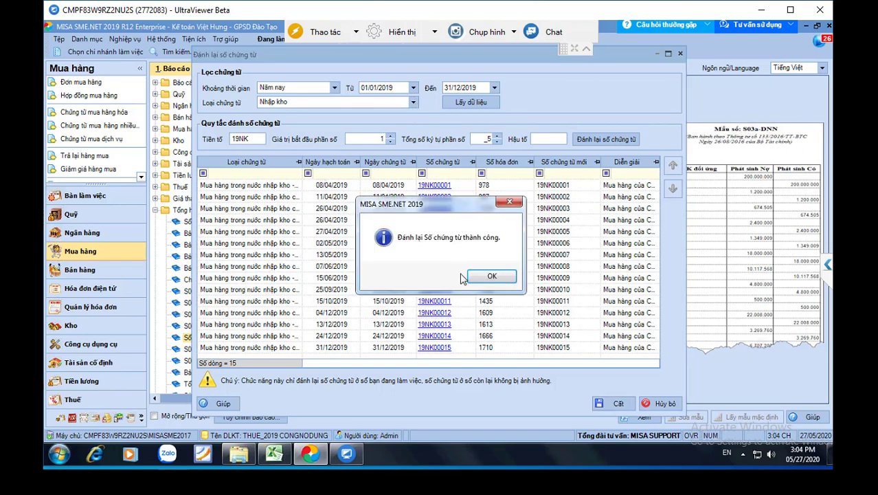
click(485, 277)
- Load the Xuất kho vouchers for the year to check their current numbering
click(414, 103)
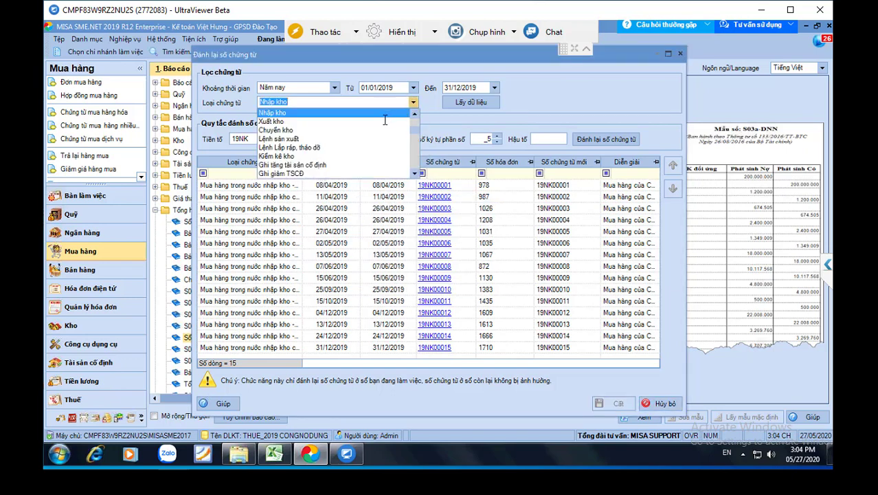
click(384, 122)
click(467, 101)
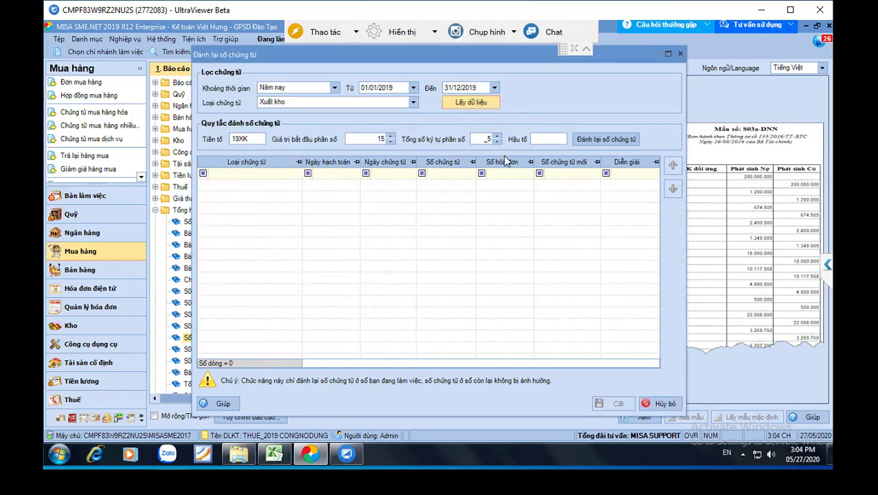
- Filter to Mua hàng vouchers, set the prefix to 19MH and the starting number to 1, and load the matching vouchers
click(414, 101)
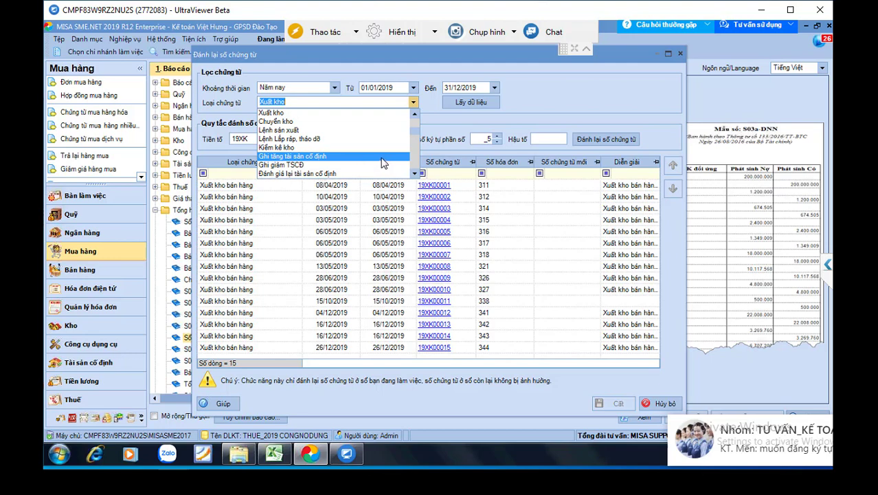
scroll(415, 136, down, 3)
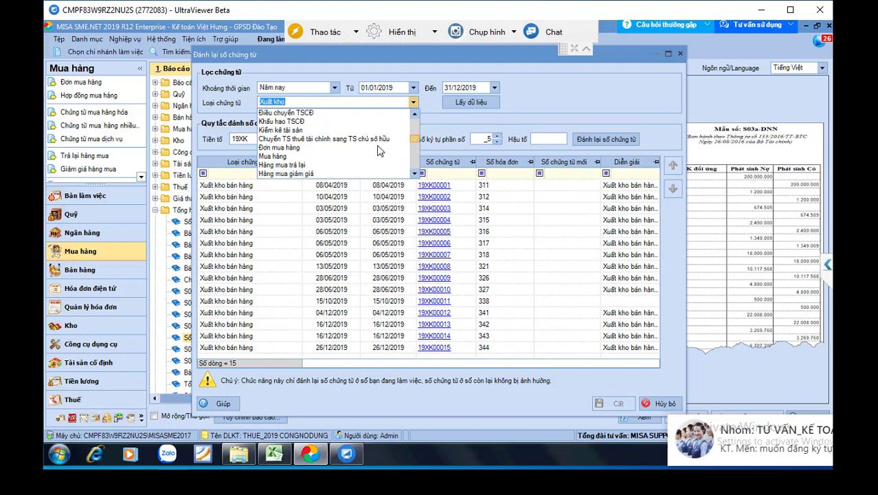
click(307, 158)
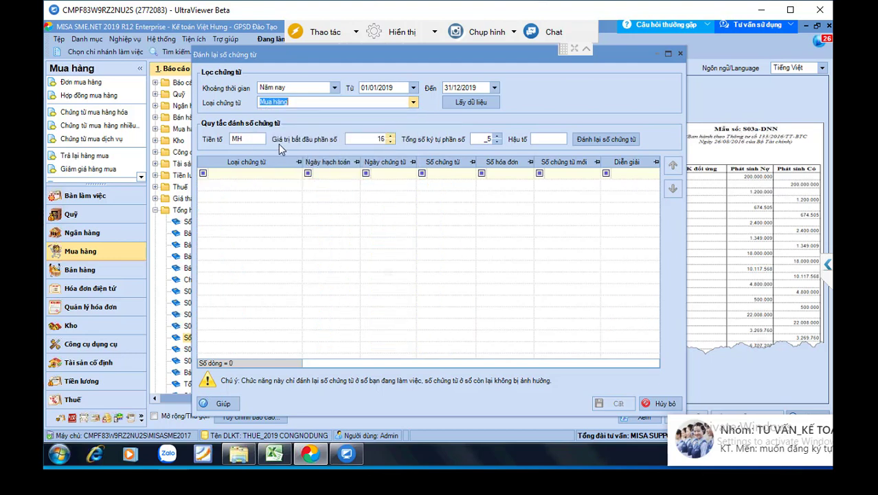
click(236, 139)
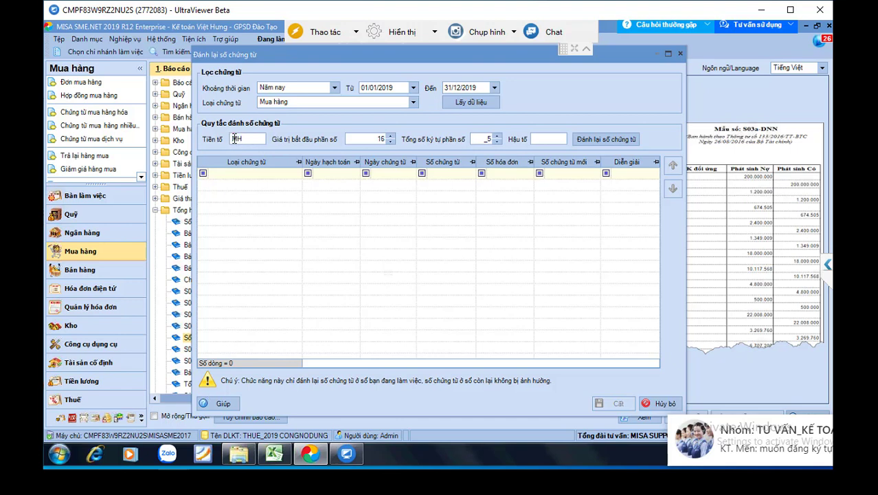
text(19)
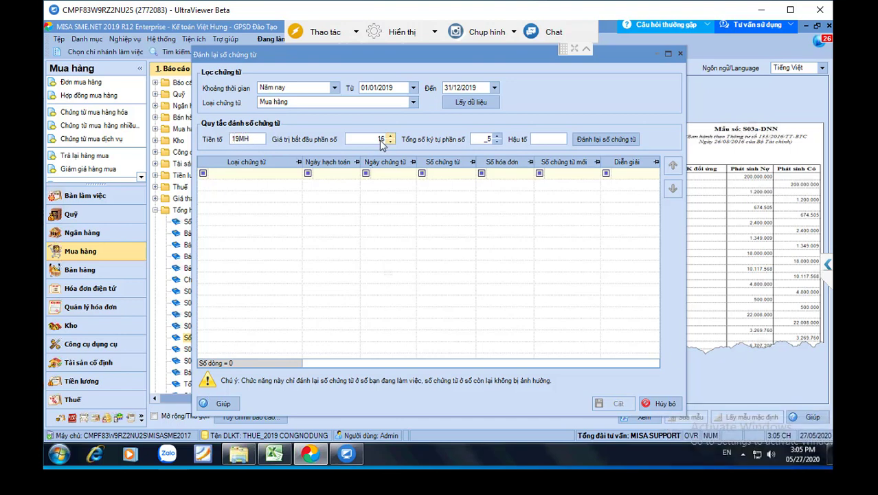
text(1)
click(460, 107)
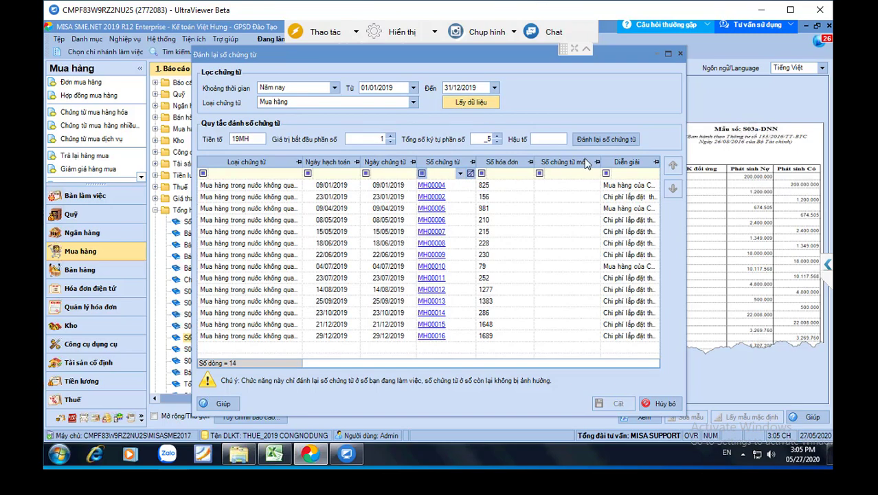
- Apply the new numbering to the Mua hàng vouchers and save it
click(607, 141)
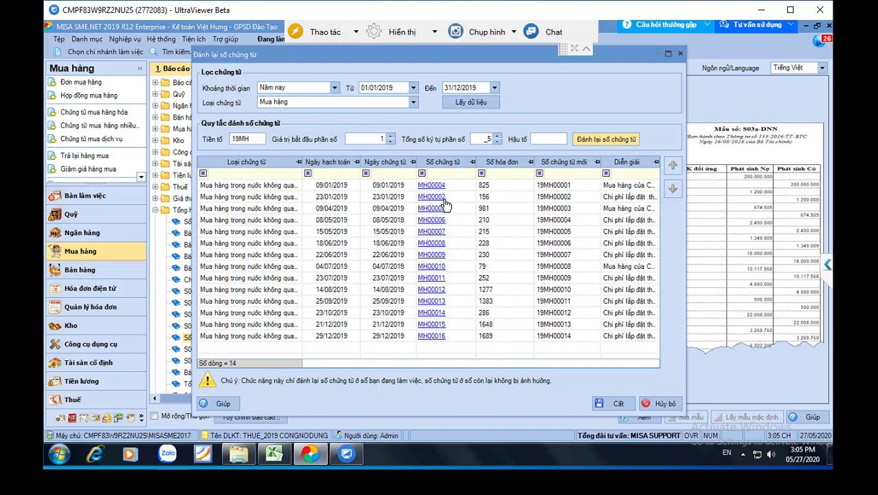
click(611, 404)
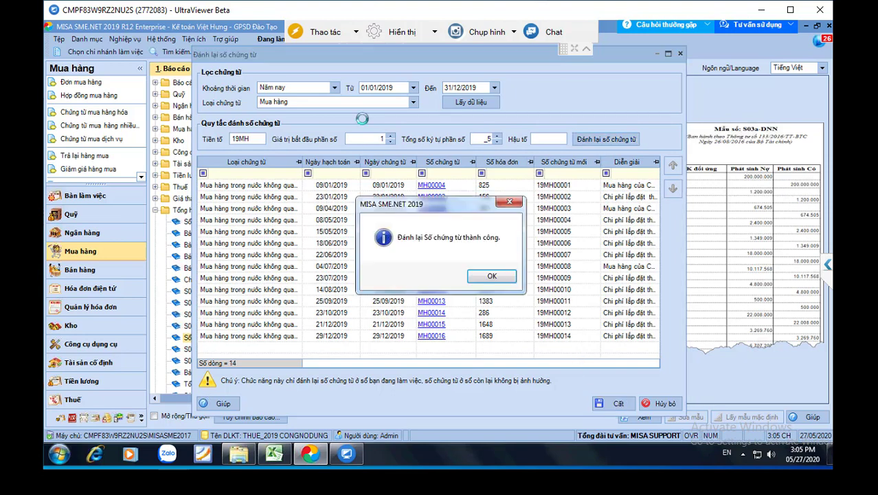
click(492, 276)
- Try loading Mua dịch vụ vouchers for renumbering with prefix 19MDV and starting number 1
click(413, 102)
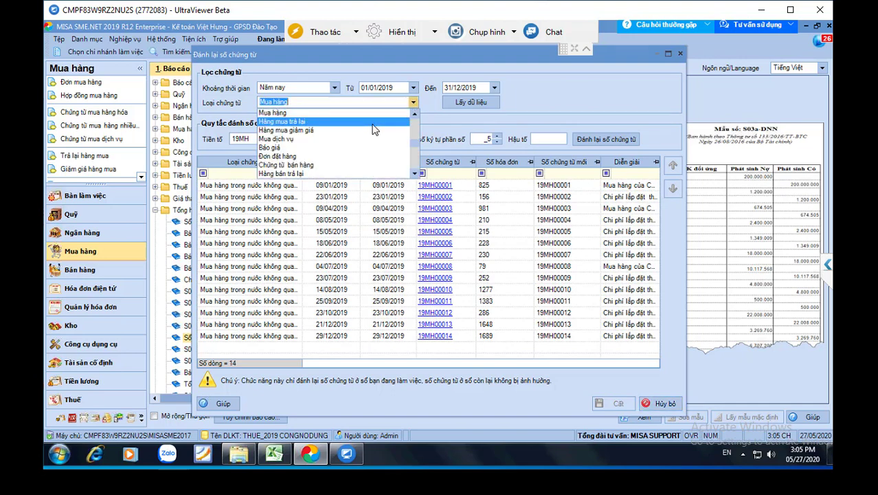
click(337, 145)
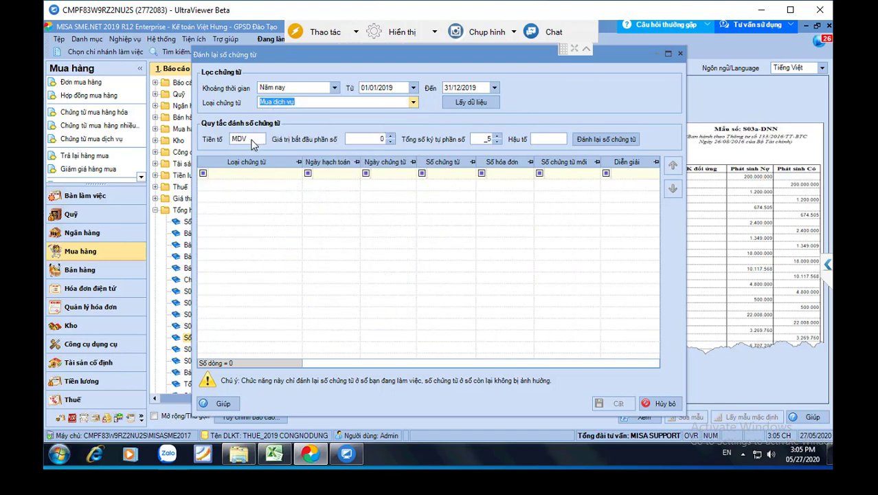
click(234, 139)
click(233, 139)
text(19)
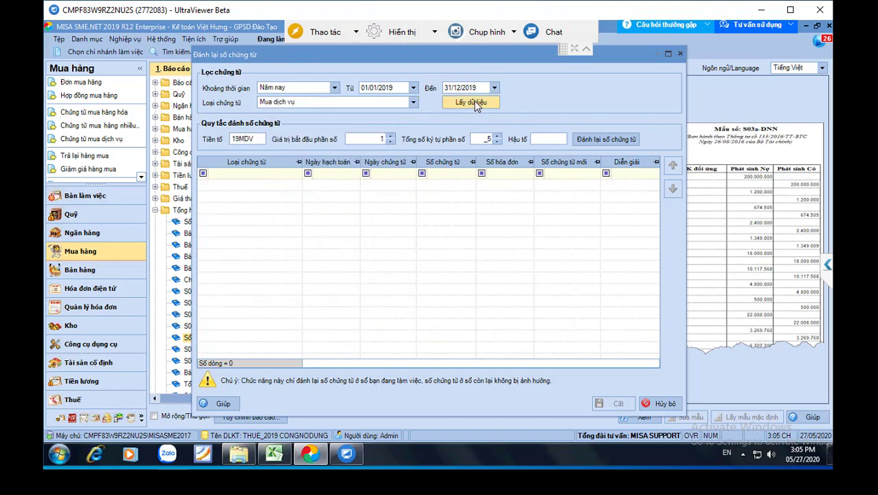
- Renumber the Chứng từ bán hàng vouchers with prefix 19BH starting at 1, and save the new numbering
click(413, 103)
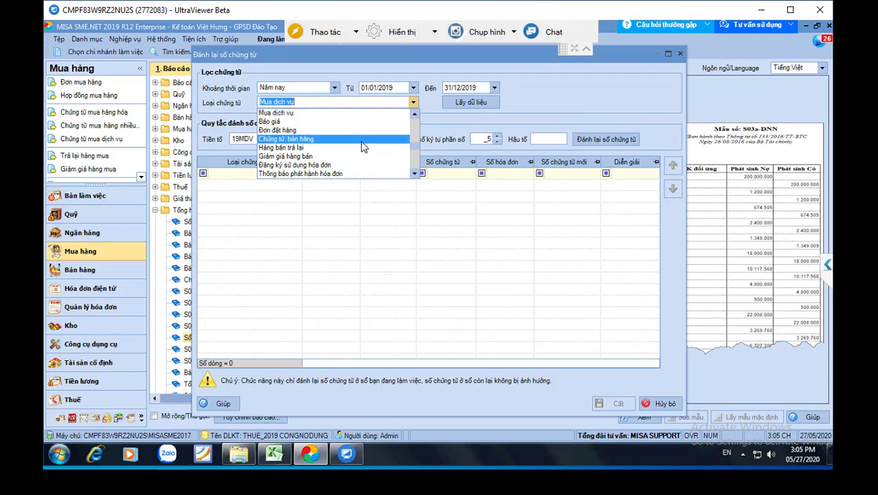
click(303, 143)
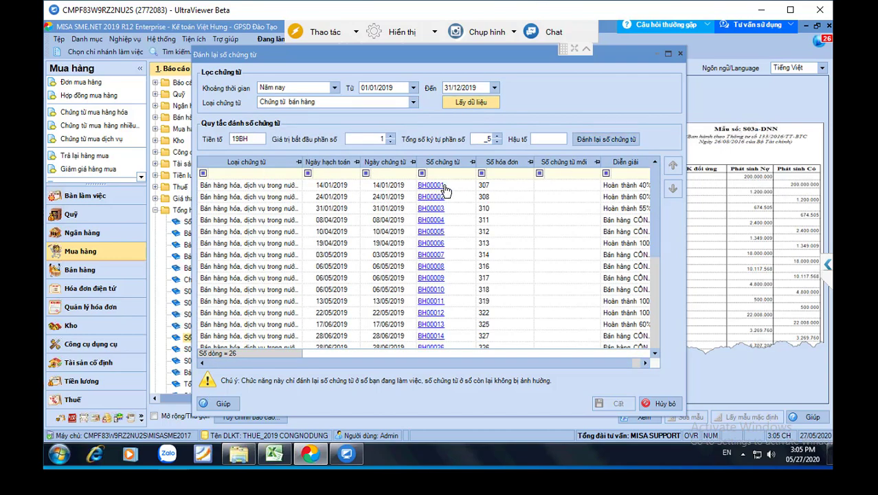
click(602, 143)
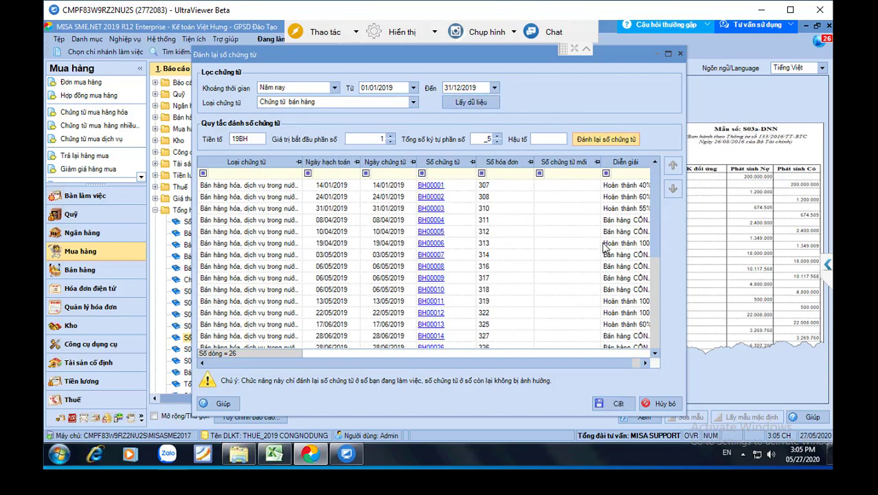
click(615, 403)
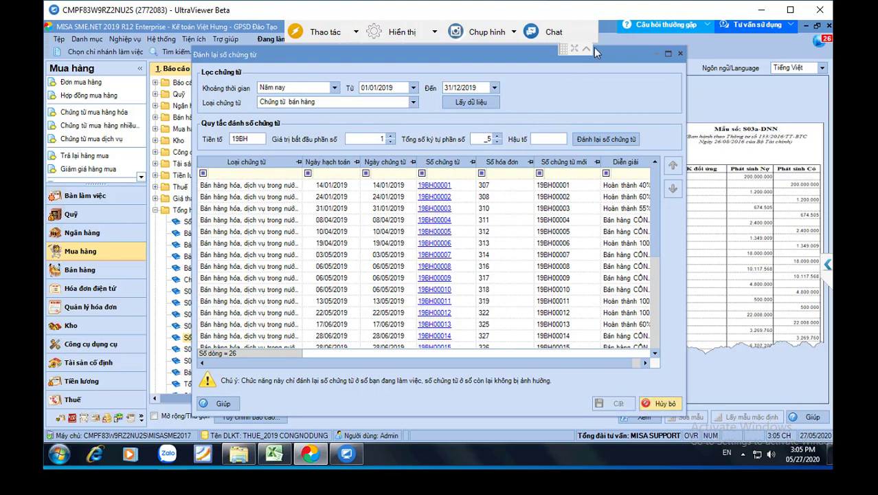
- Filter to Chứng từ nghiệp vụ khác vouchers, set prefix 19NVK and starting number 1, and load the matching vouchers
click(413, 104)
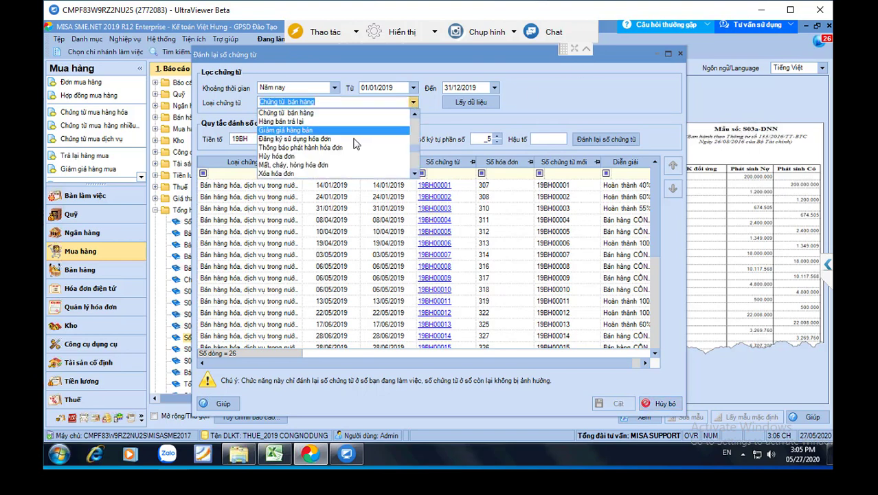
scroll(347, 151, down, 5)
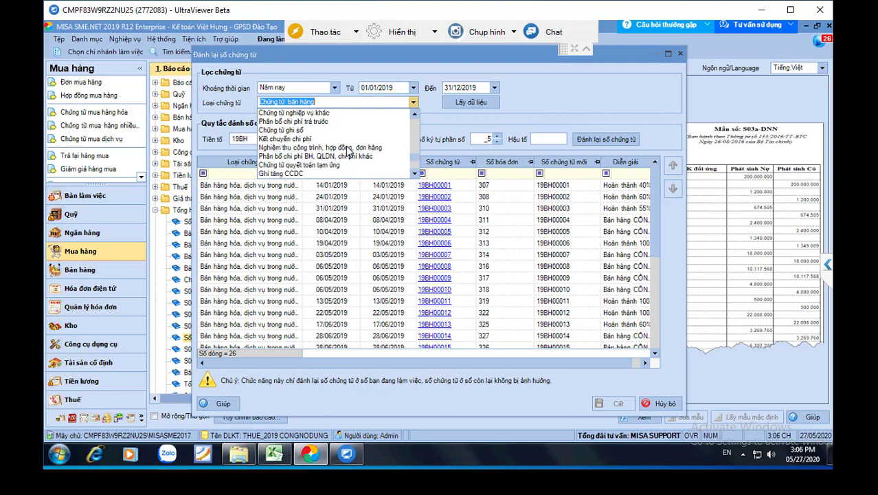
click(307, 112)
click(237, 138)
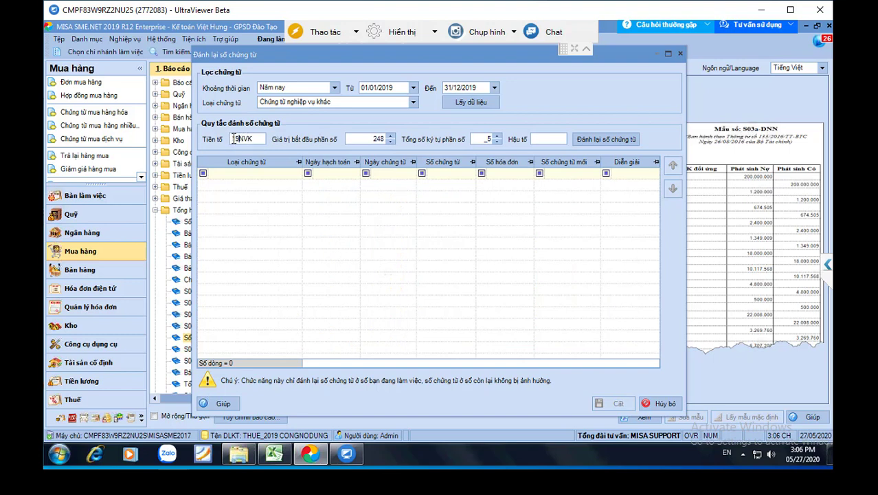
double_click(373, 141)
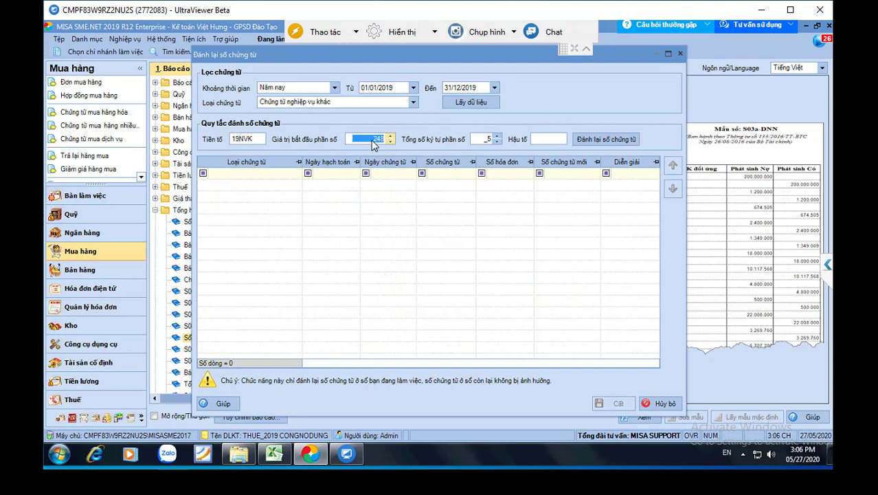
text(1)
click(471, 101)
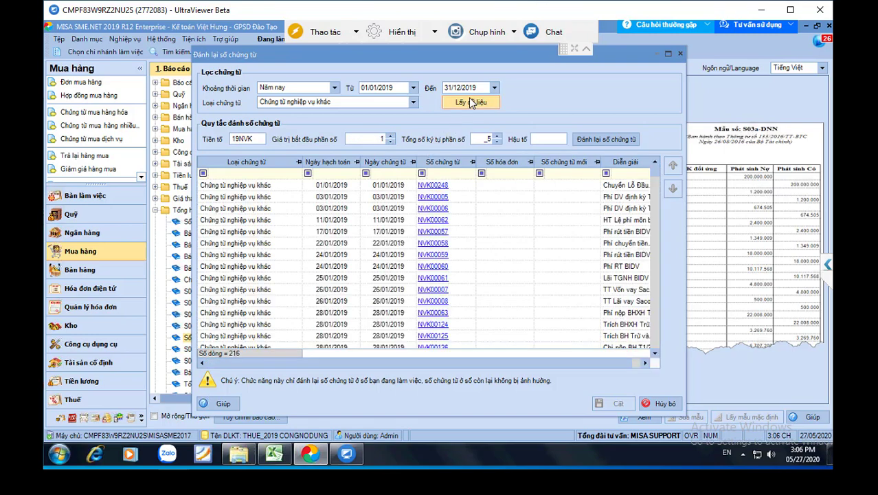
- Filter to Ghi tăng CCDC vouchers, set the prefix to 19GTCC and the starting number to 1, and load the matching vouchers
click(413, 101)
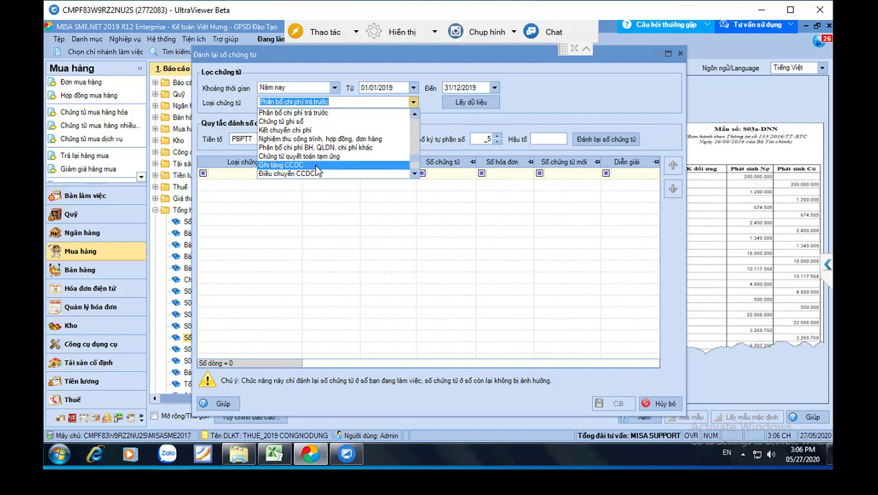
click(318, 170)
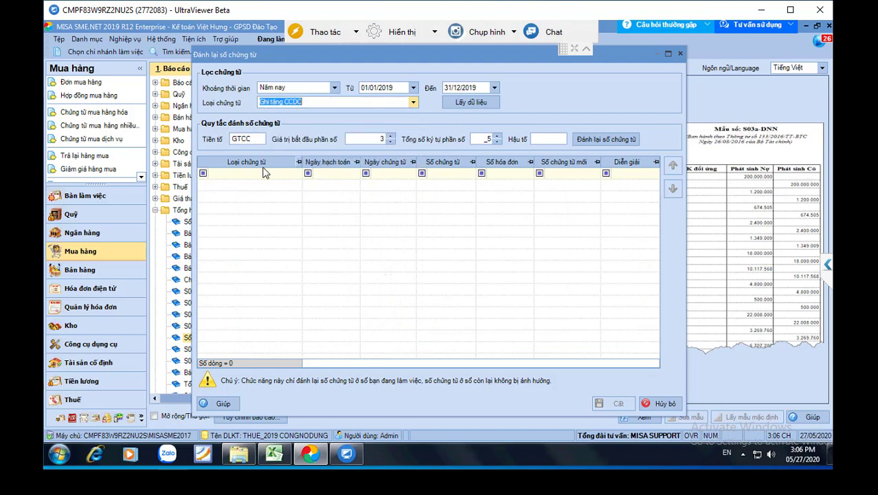
click(236, 138)
click(233, 138)
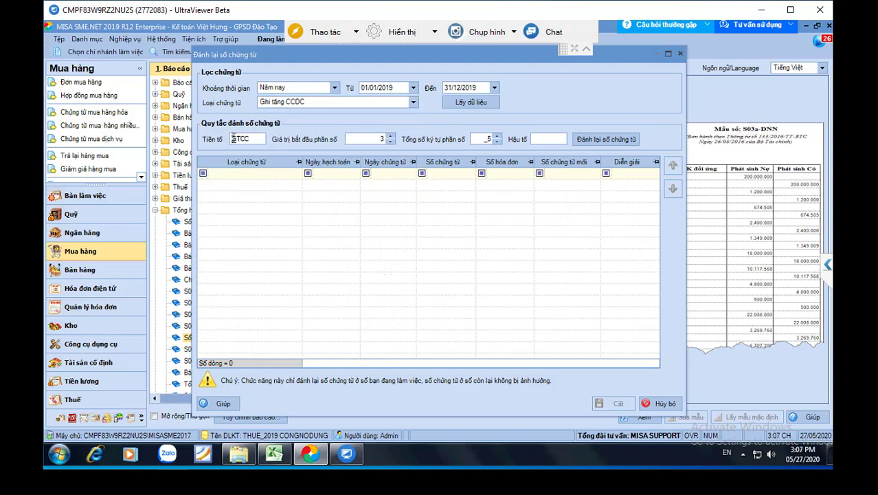
text(19)
click(369, 142)
text(1)
click(481, 103)
- Apply the new numbering to the Ghi tăng CCDC voucher and save it
click(601, 143)
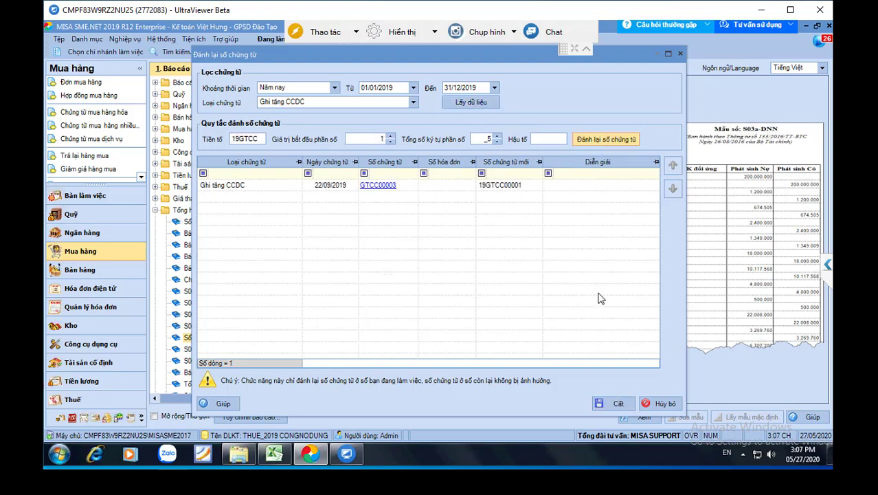
click(616, 406)
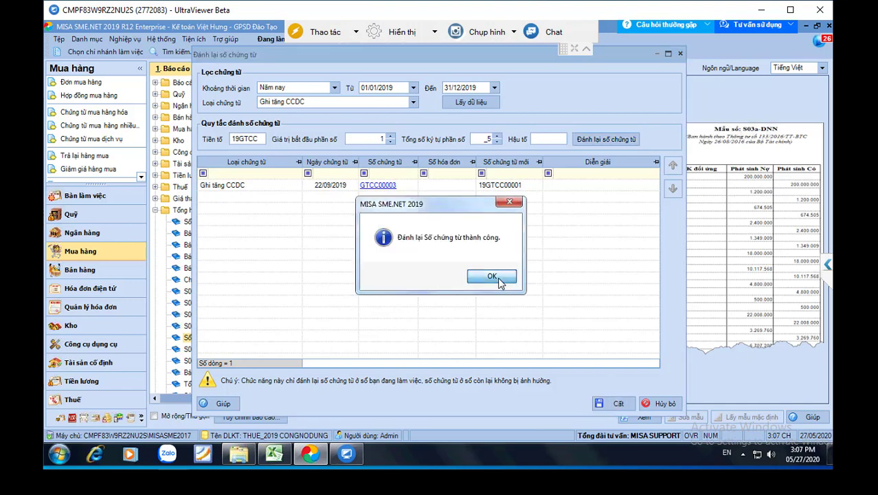
click(503, 276)
- Filter to Phân bổ CCDC vouchers, set the prefix to 19PBCC and the starting number to 1, and load the matching vouchers
click(413, 102)
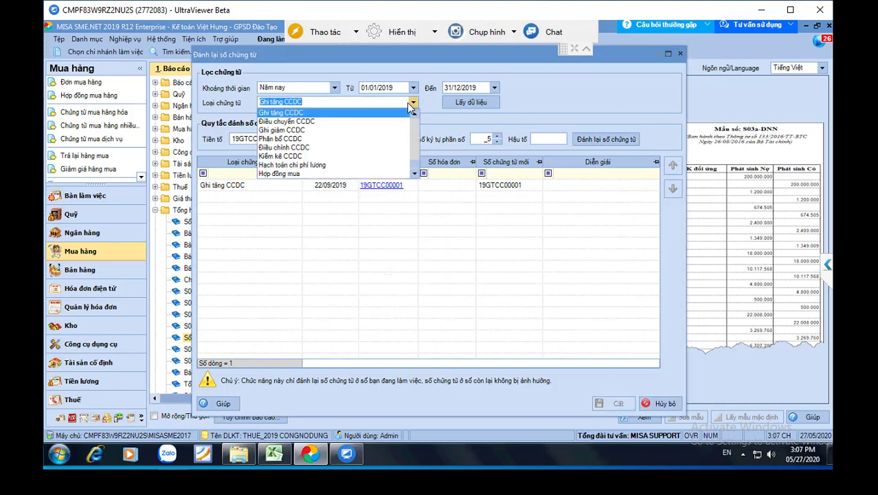
click(353, 138)
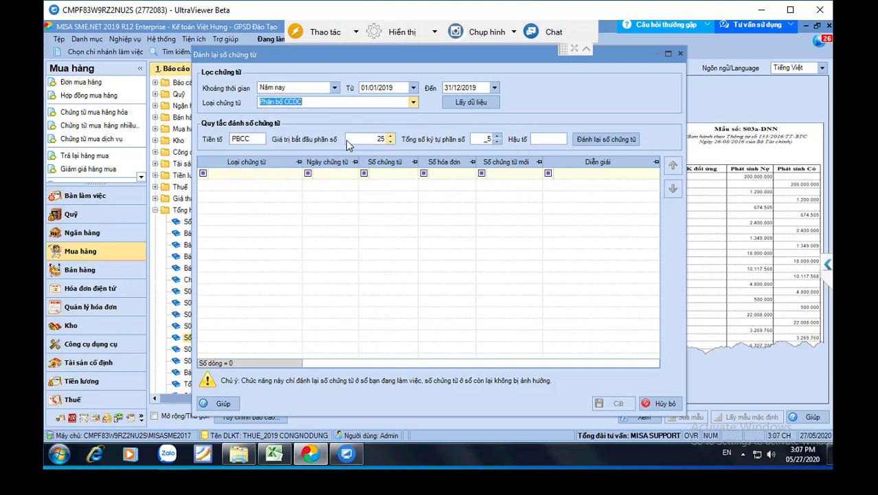
double_click(238, 139)
click(233, 138)
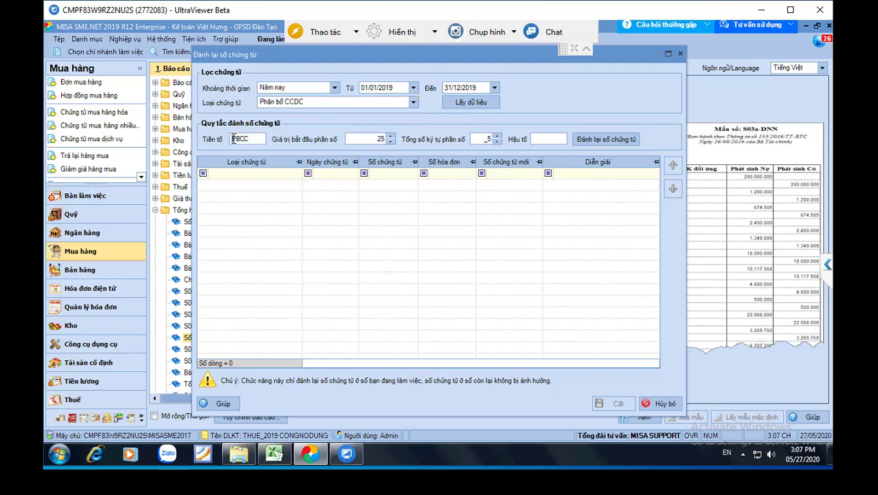
text(3)
click(376, 141)
text(1)
click(472, 103)
- Apply the new numbering to the Phân bổ CCDC vouchers and save it
click(602, 137)
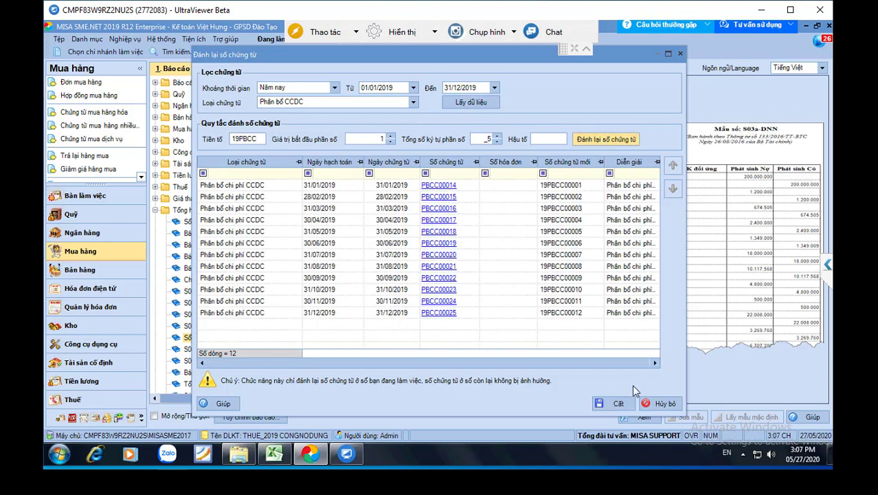
click(617, 404)
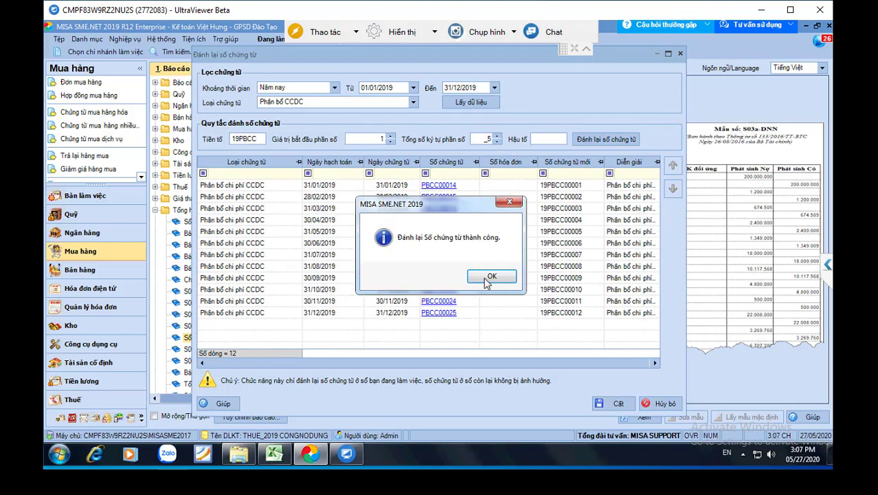
click(485, 279)
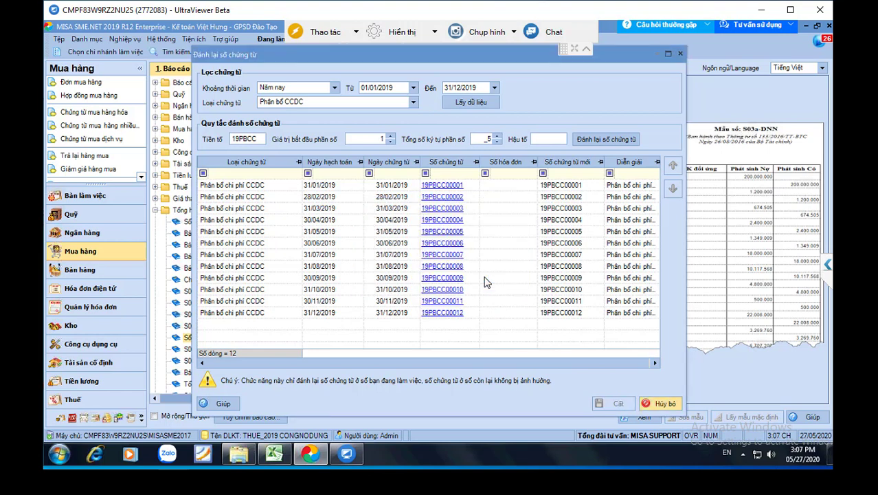
- Filter to Khấu hao TSCĐ vouchers for the year 2019 and load the matching vouchers
click(413, 102)
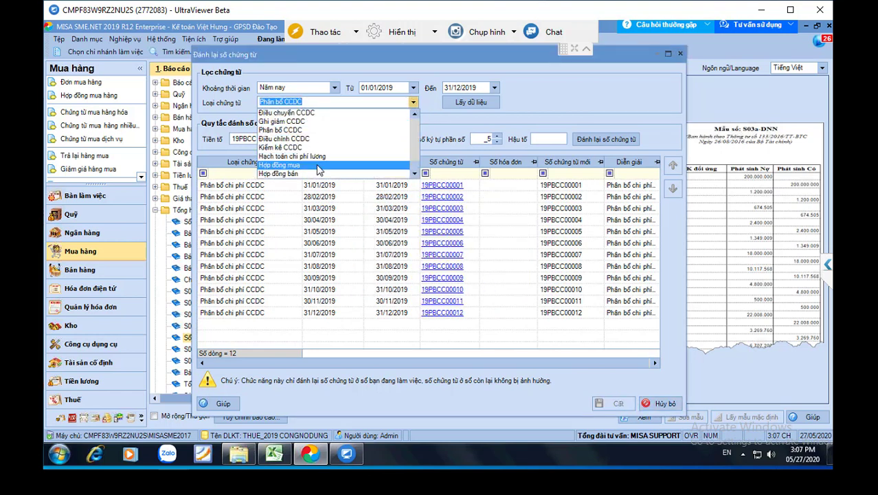
scroll(318, 169, down, 6)
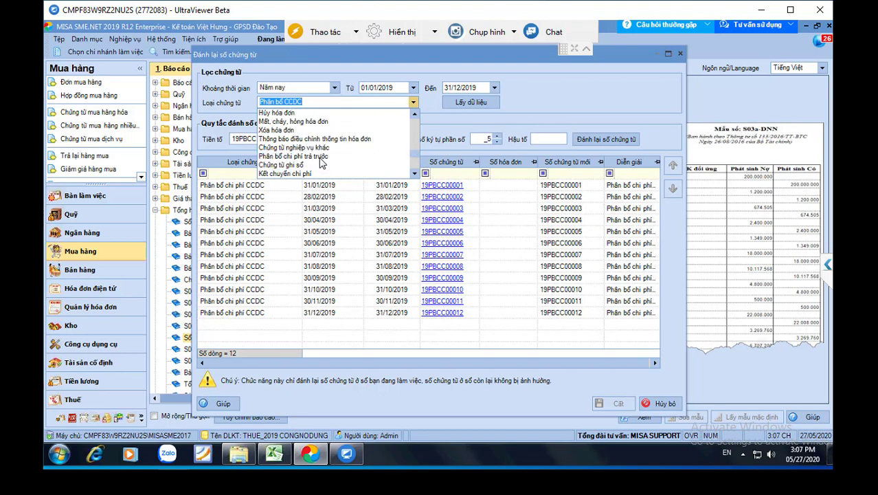
scroll(320, 161, up, 10)
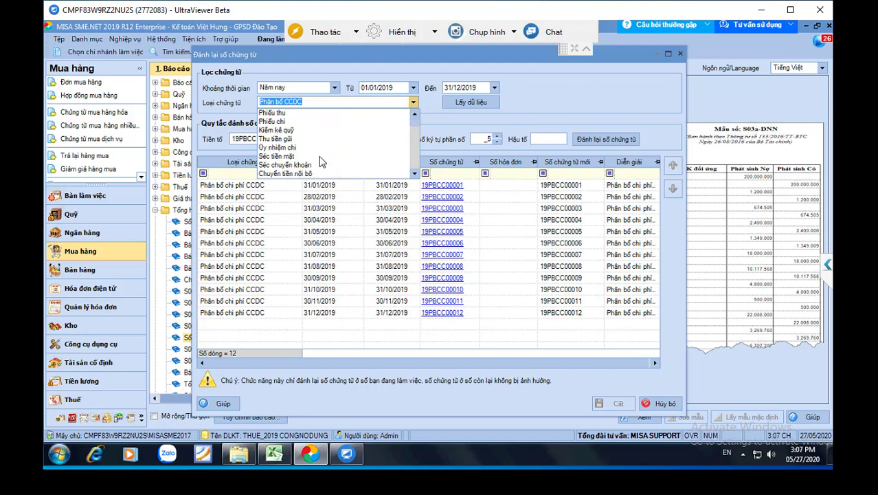
scroll(320, 161, down, 2)
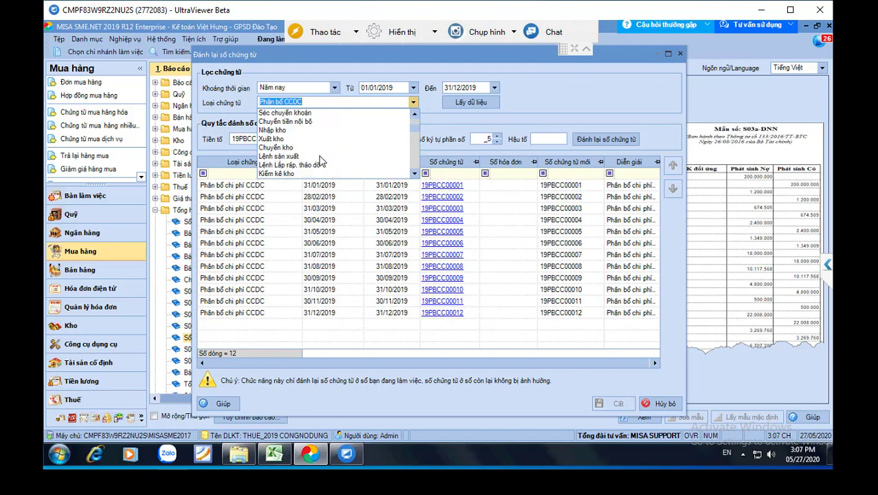
scroll(327, 167, down, 2)
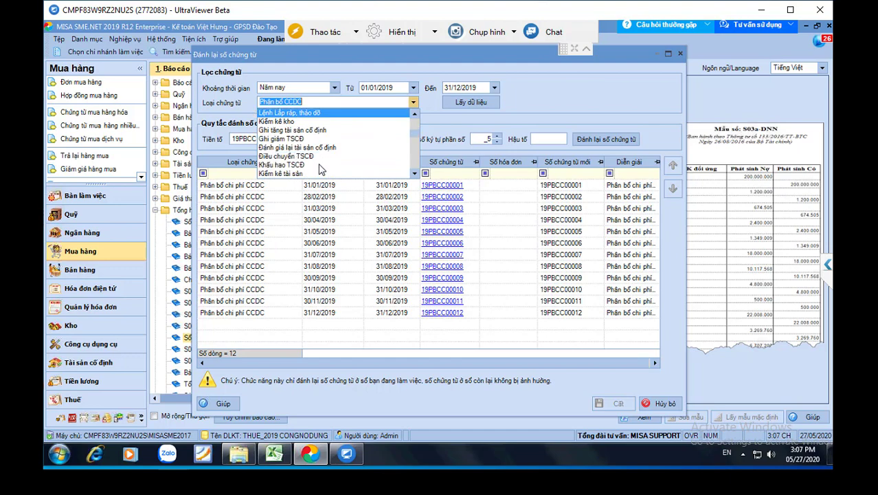
click(301, 166)
click(468, 103)
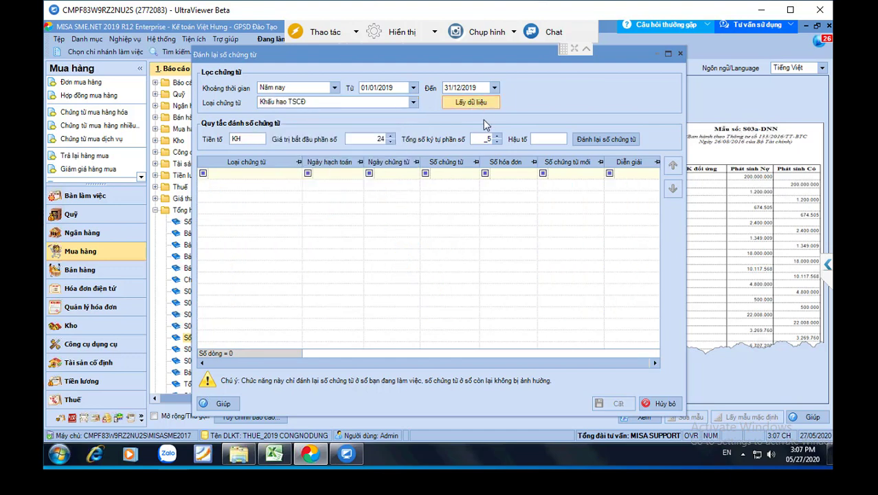
- Renumber the Khấu hao TSCĐ vouchers with prefix 19KH starting at 1, save the numbering, and close the renumbering window
click(237, 139)
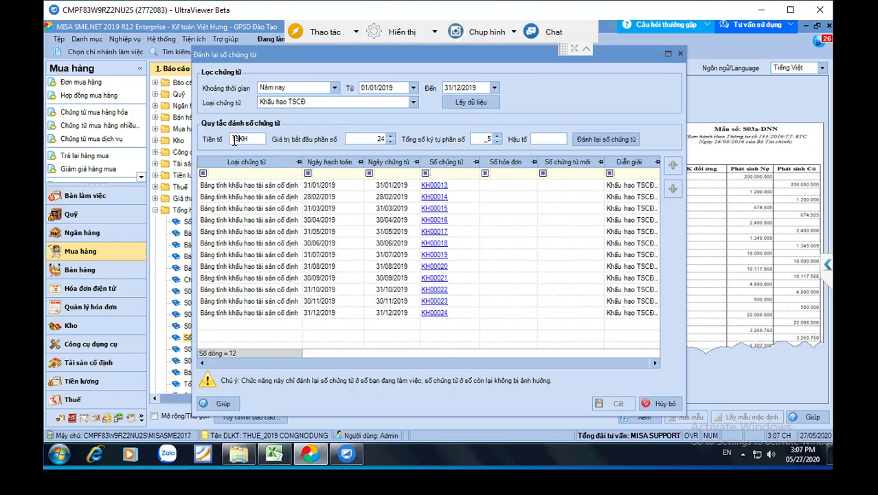
click(375, 143)
text(1)
click(601, 141)
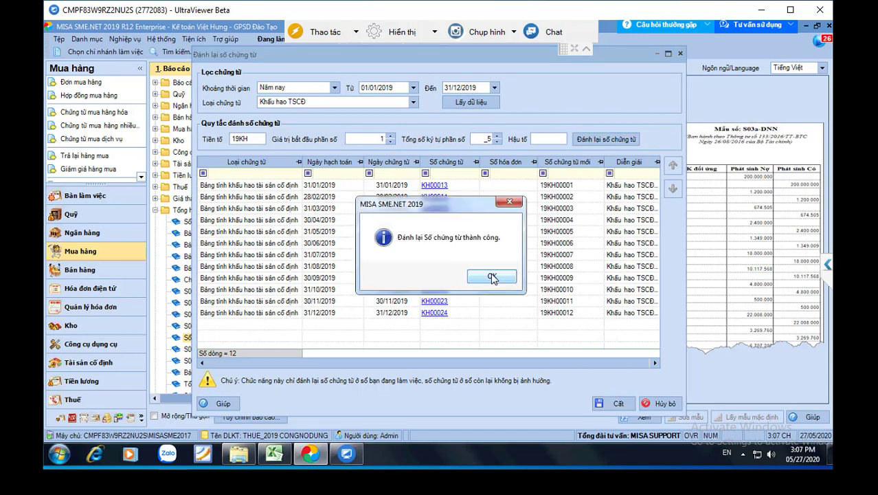
click(492, 275)
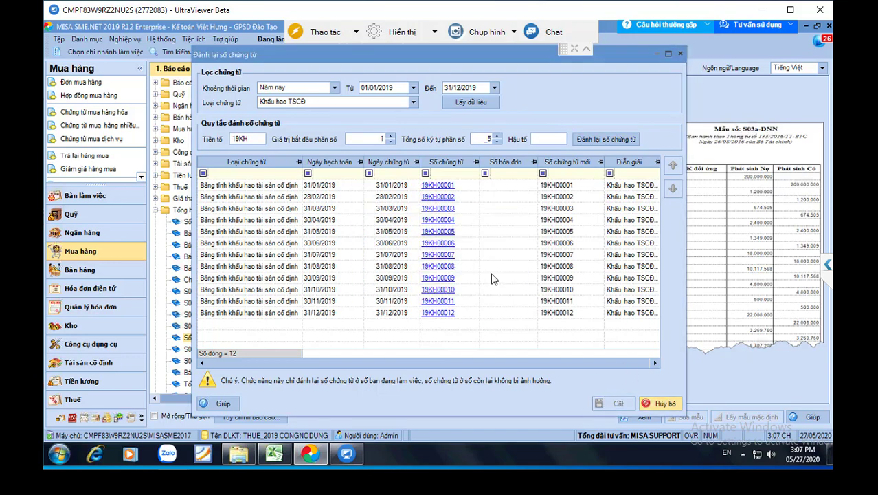
click(668, 404)
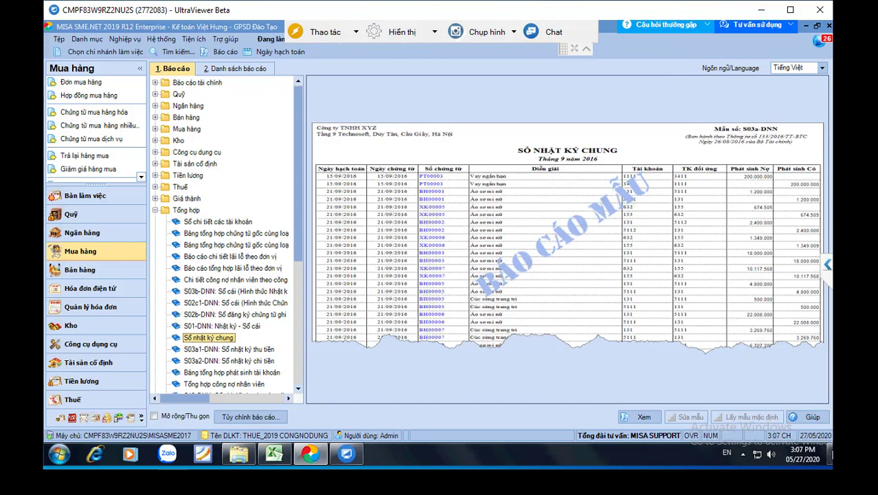
- Switch to the Windows desktop and create a new folder there named "so sach 2019"
key(super+d)
right_click(525, 145)
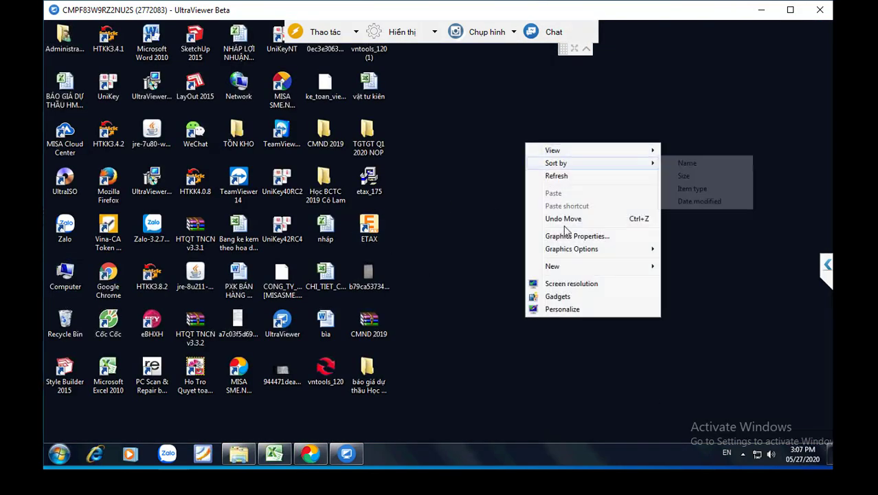
mouse_move(568, 266)
click(676, 268)
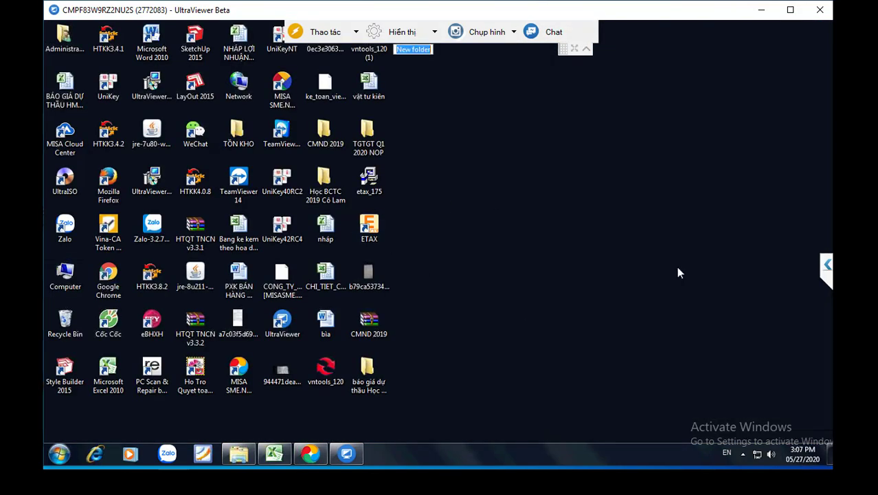
text(so sach 2019)
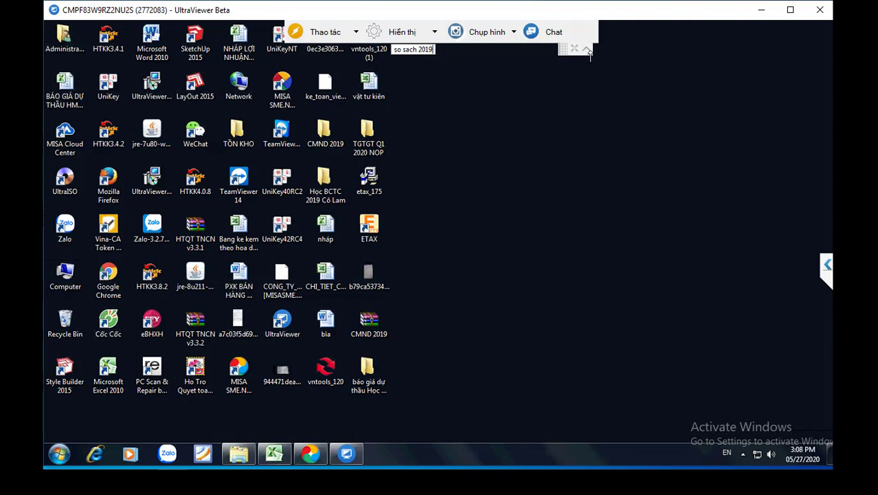
key(Return)
- Open the "so sach 2019" folder and create a subfolder in it named "so cai 2019"
double_click(419, 53)
right_click(357, 150)
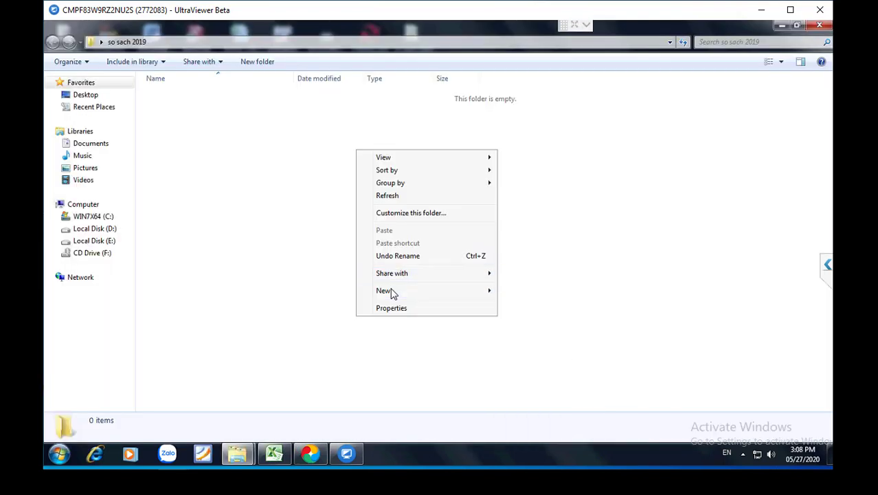
mouse_move(488, 294)
click(523, 294)
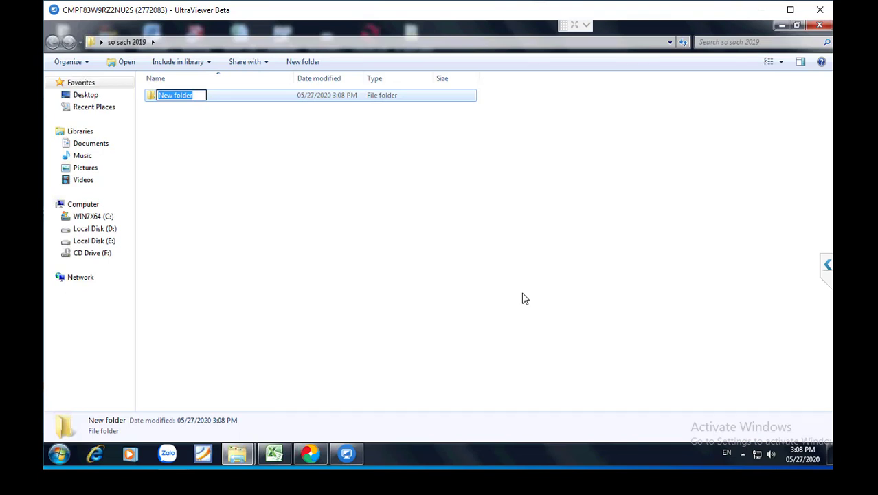
text(so cai 2019)
click(333, 232)
- Create a subfolder named "Bao cao khac 2019" in the "so sach 2019" folder
right_click(216, 146)
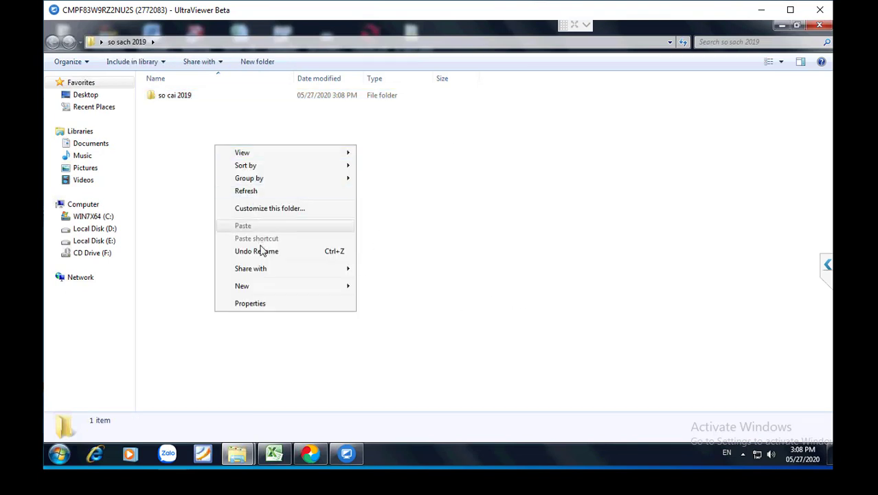
mouse_move(251, 289)
click(365, 288)
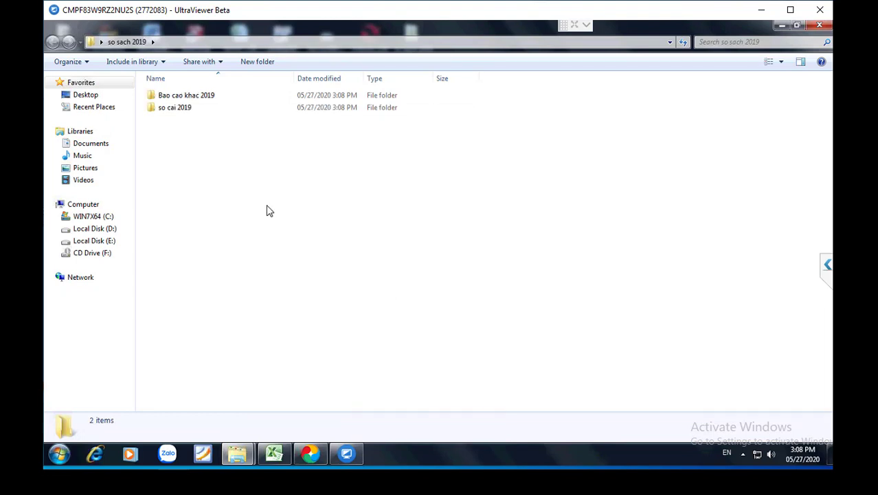
- Create a subfolder named "So chi tiet 2019" in the "so sach 2019" folder
right_click(198, 141)
mouse_move(229, 282)
click(372, 283)
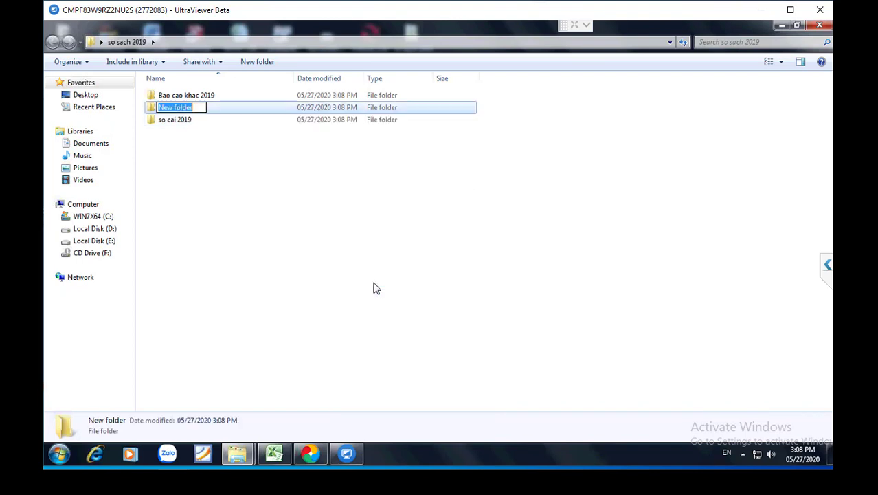
text(So chi tiet 2019)
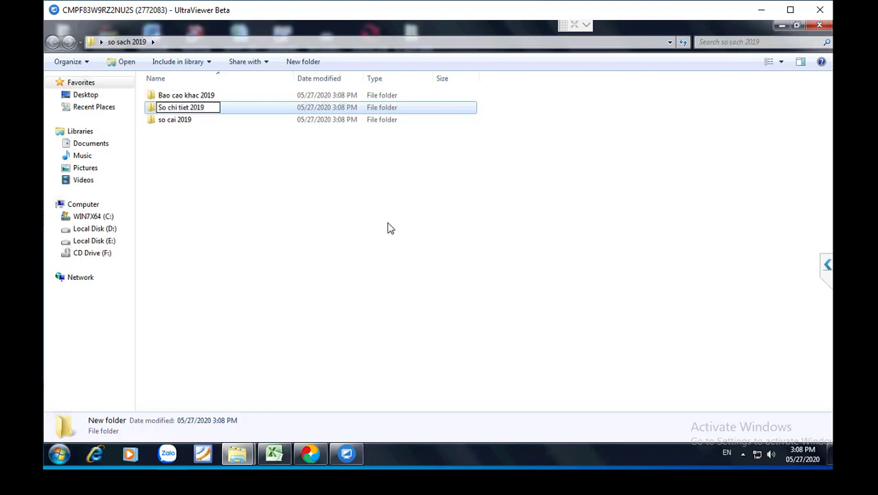
key(Return)
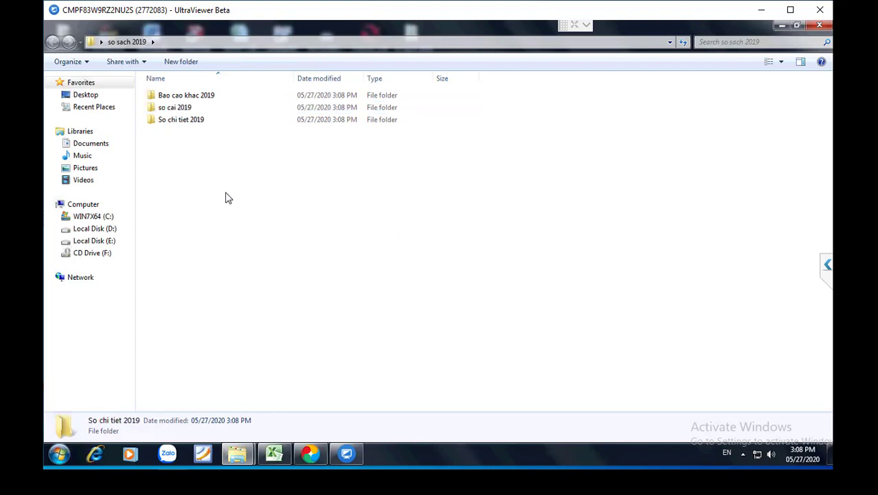
- Create a subfolder named "Luong 2019 va qt tncn" in the "so sach 2019" folder
right_click(200, 176)
mouse_move(275, 321)
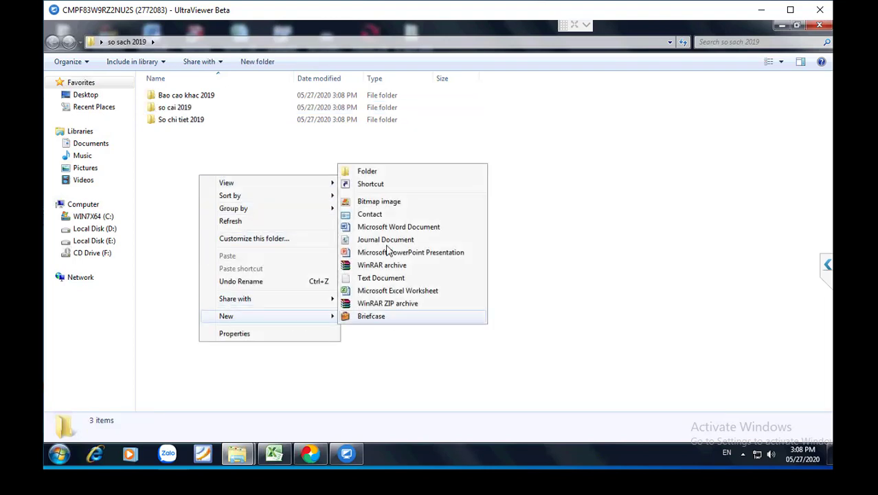
click(368, 172)
text(L)
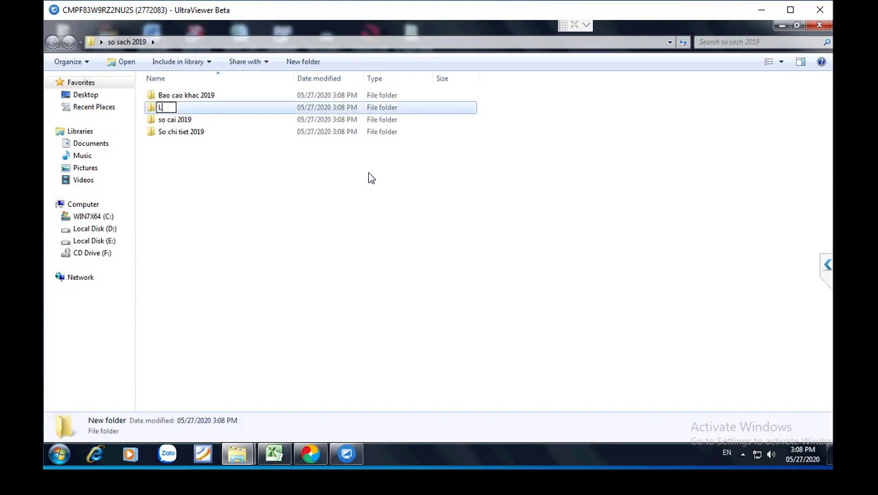
text(uong 2019 va qt)
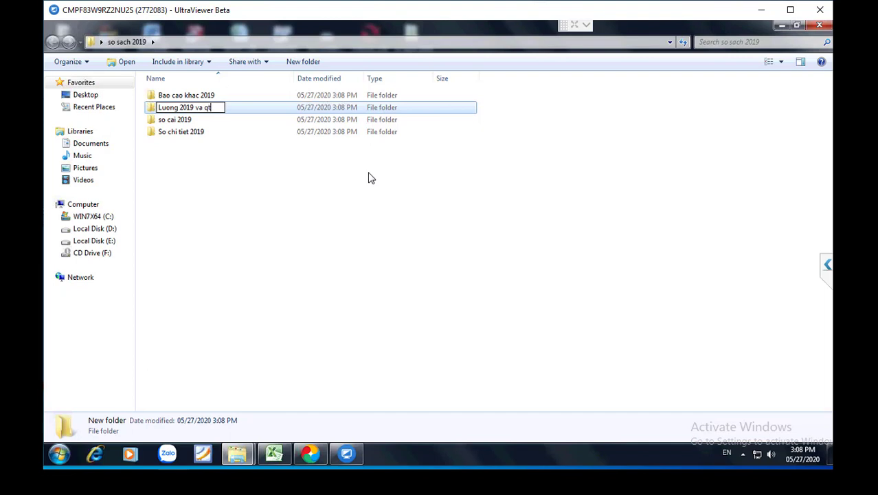
text(ncn)
click(265, 204)
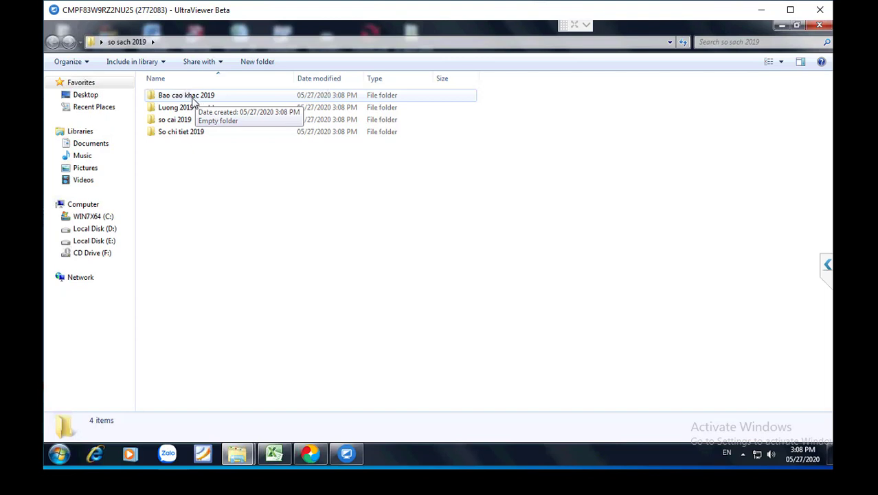
click(192, 98)
click(195, 108)
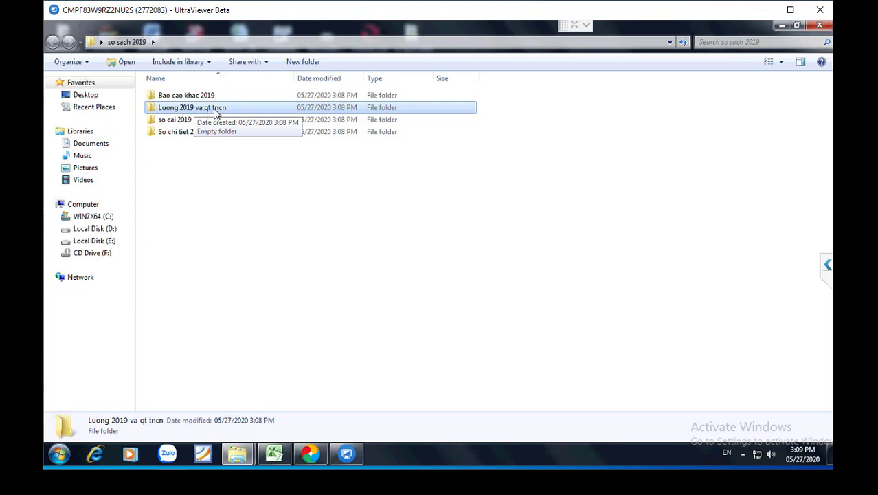
click(195, 120)
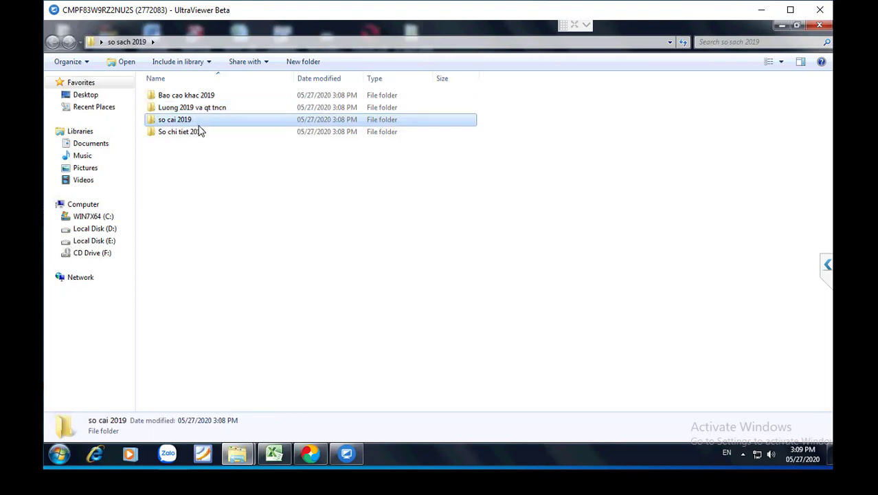
click(199, 131)
- Create a subfolder named "NKC 2019" in the "so sach 2019" folder
right_click(172, 159)
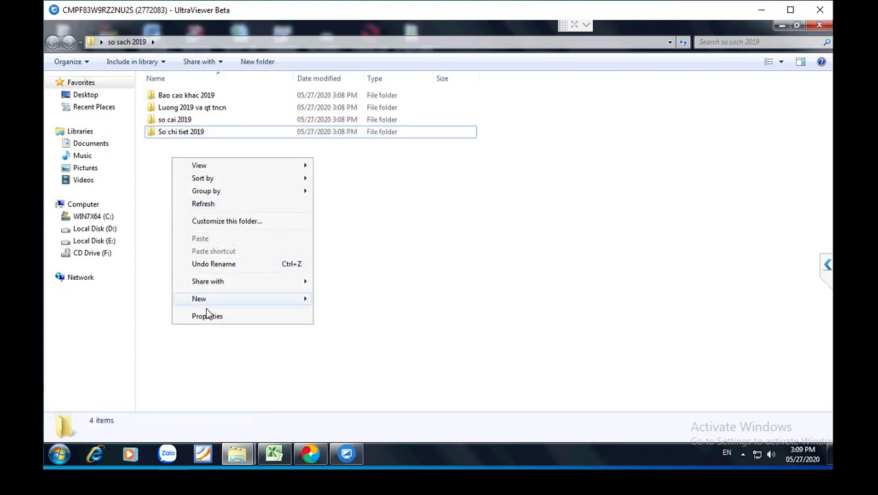
mouse_move(209, 298)
click(344, 299)
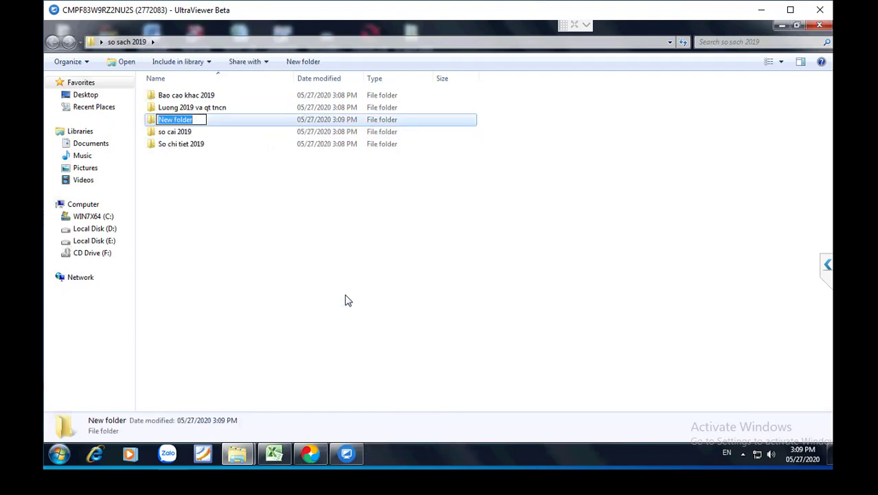
text(NKC 2019)
click(304, 232)
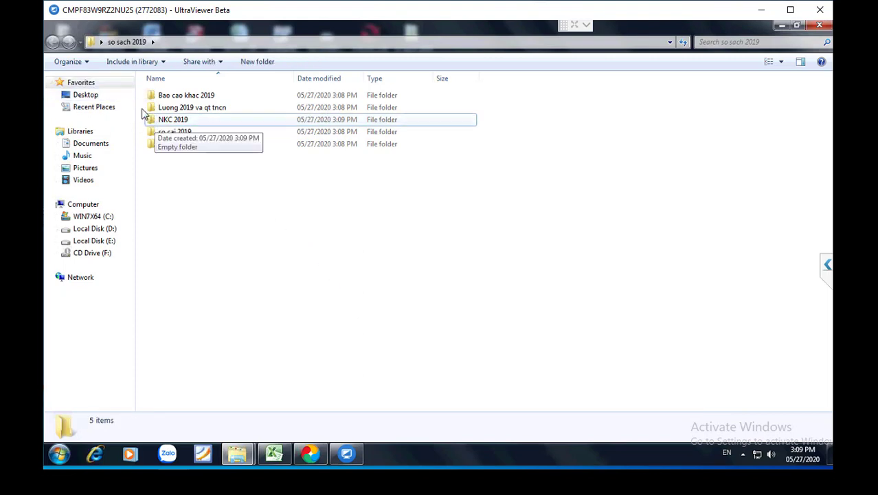
- Switch to the report list in MISA SME.NET 2019
click(310, 453)
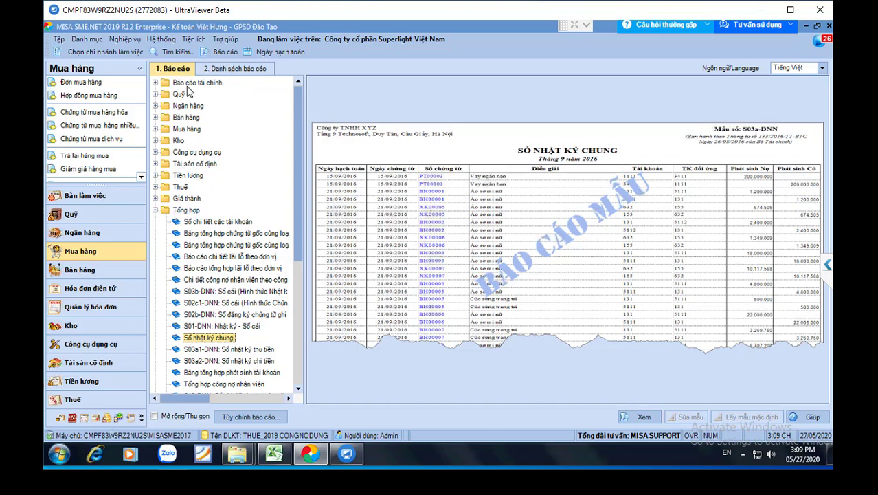
click(187, 210)
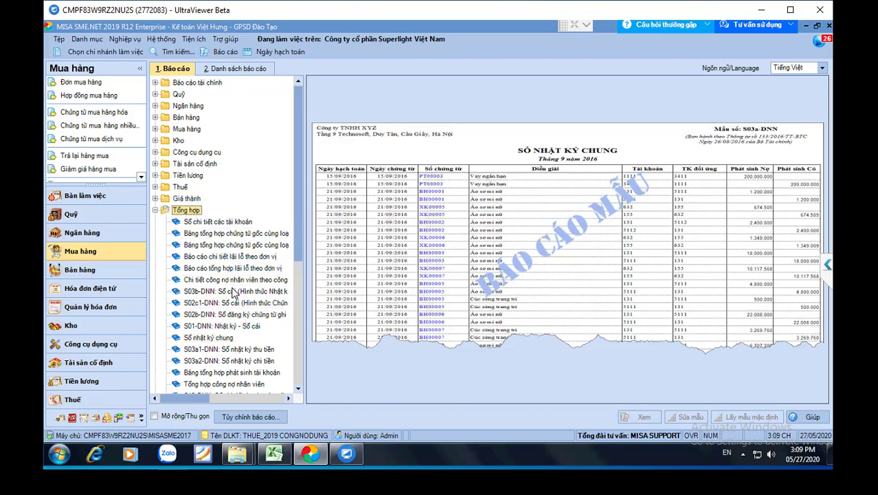
click(206, 292)
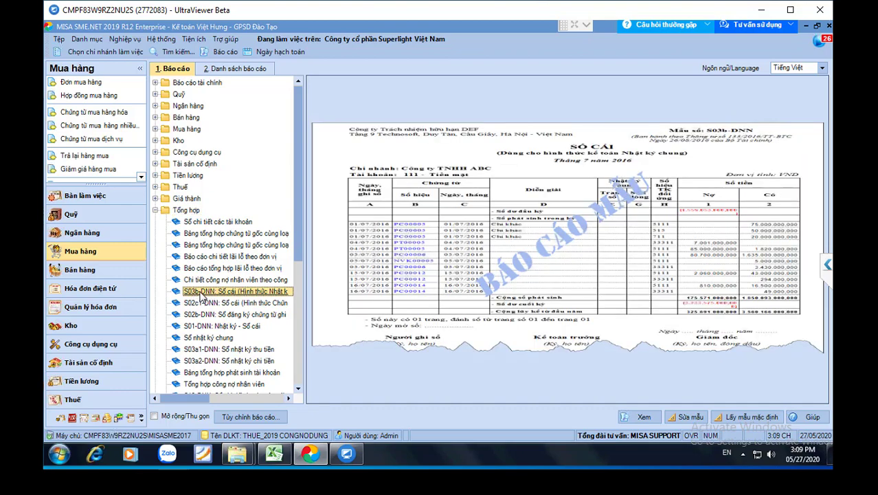
double_click(201, 292)
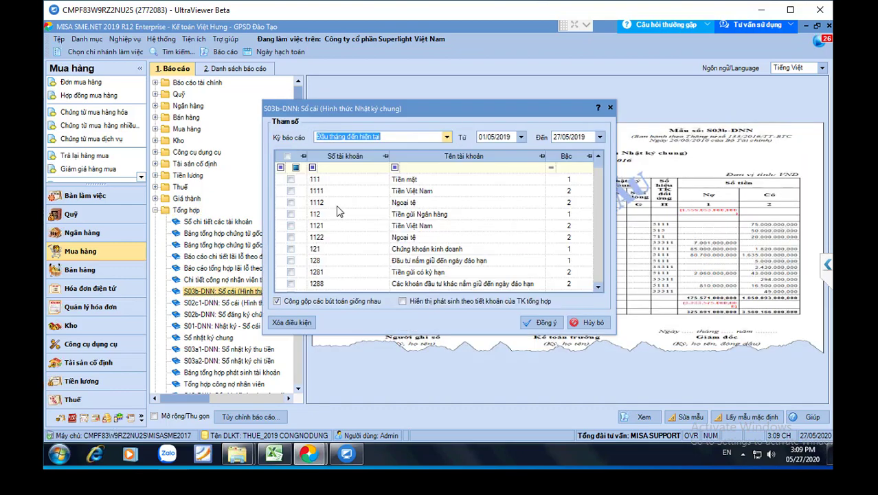
click(577, 323)
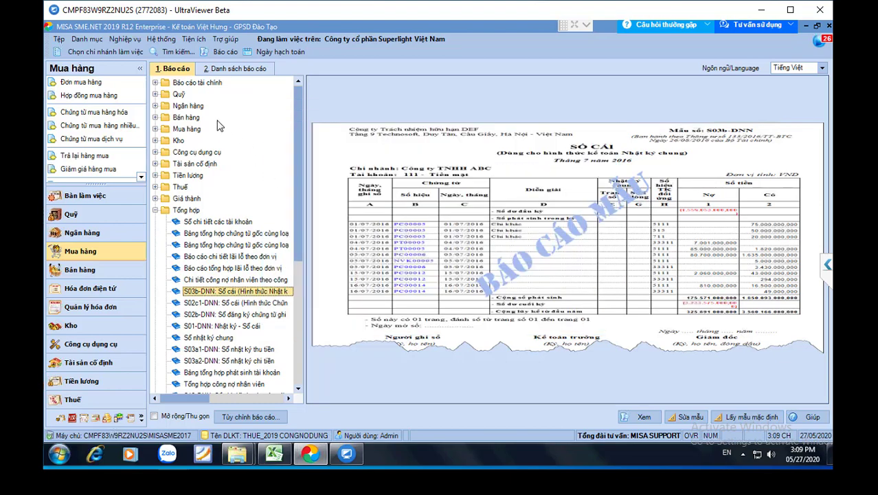
- Generate the "Bảng cân đối tài khoản (Mẫu quản trị)" report for "Năm nay" at account level 3 with two-sided balances shown
click(198, 83)
double_click(198, 83)
double_click(234, 94)
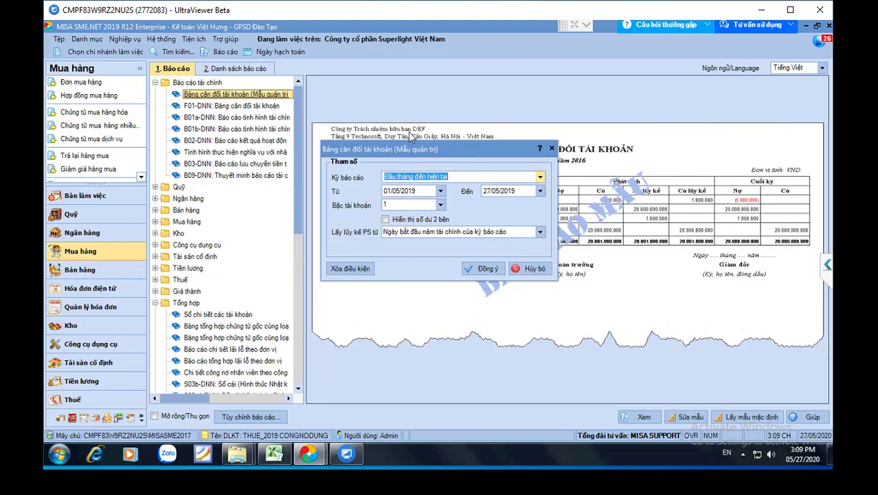
click(540, 180)
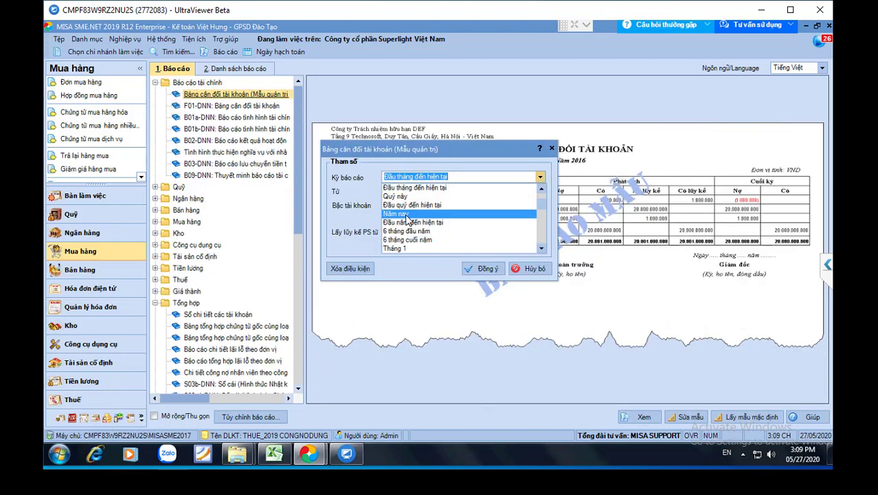
click(426, 211)
click(440, 206)
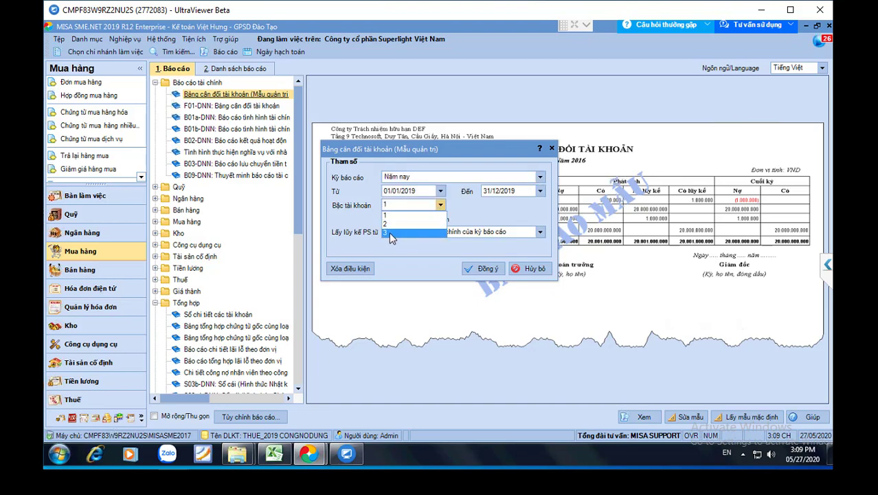
click(389, 231)
click(386, 218)
click(474, 267)
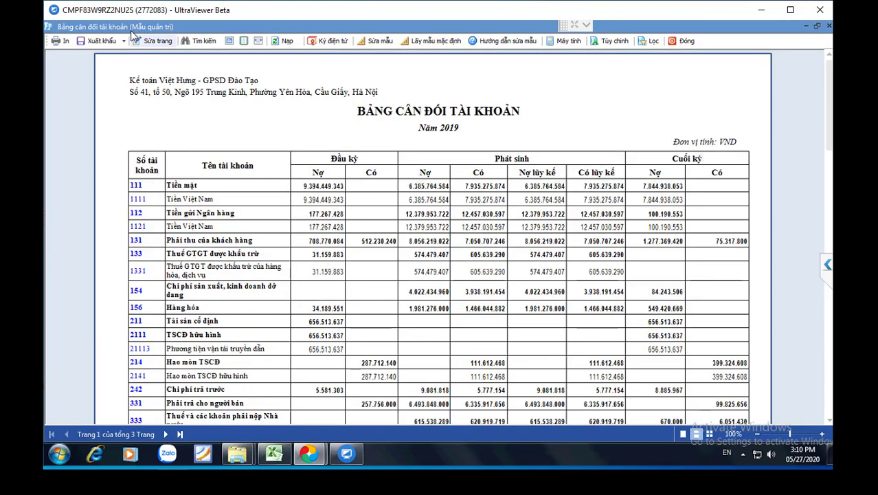
- Export the account balance report as an Excel file to the "so cai 2019" folder inside "so sach 2019", keeping the suggested file name
click(123, 41)
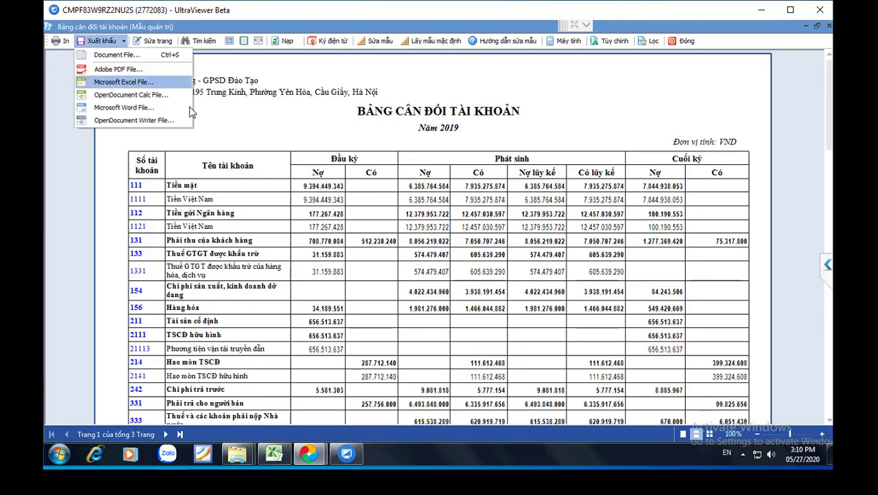
click(127, 82)
scroll(433, 177, down, 4)
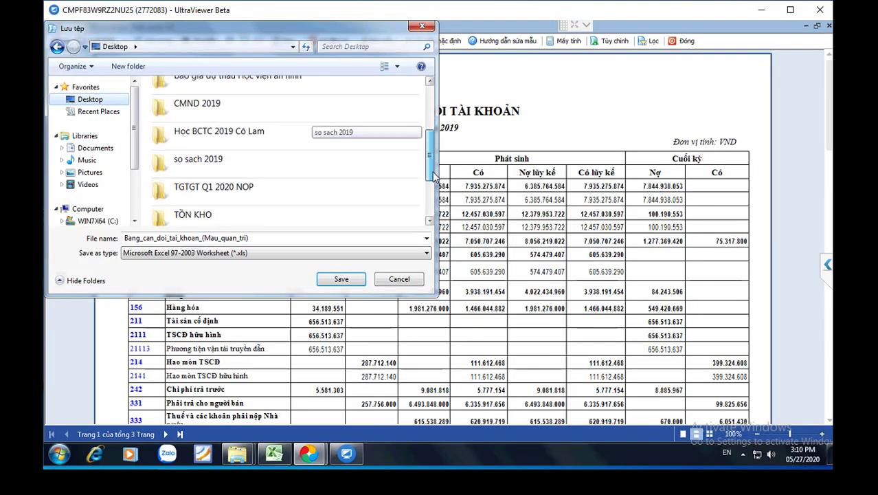
scroll(432, 177, down, 1)
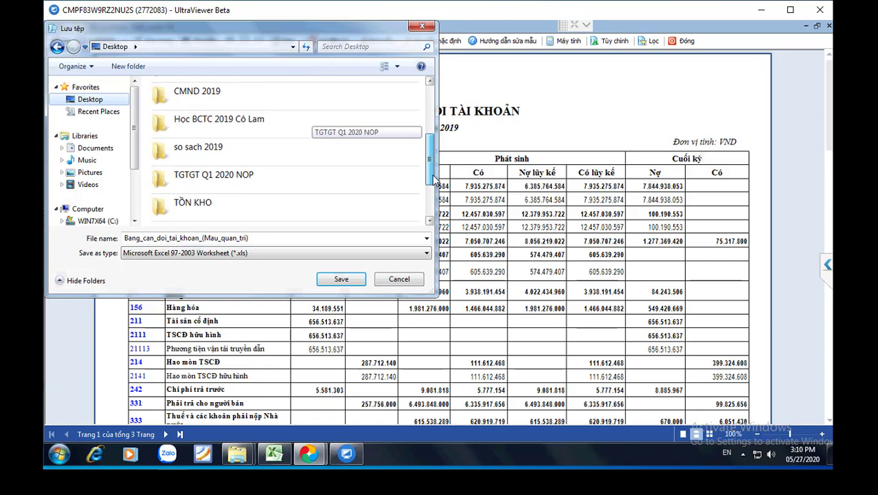
double_click(204, 146)
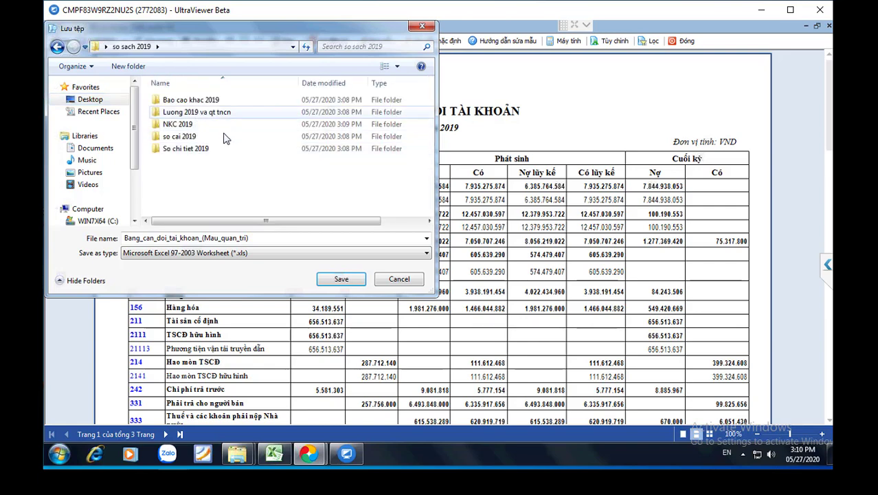
click(184, 138)
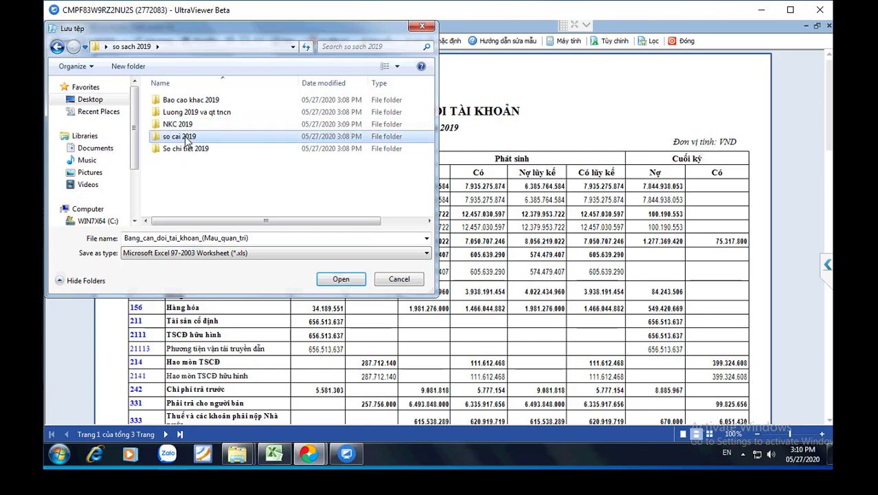
double_click(184, 138)
click(342, 278)
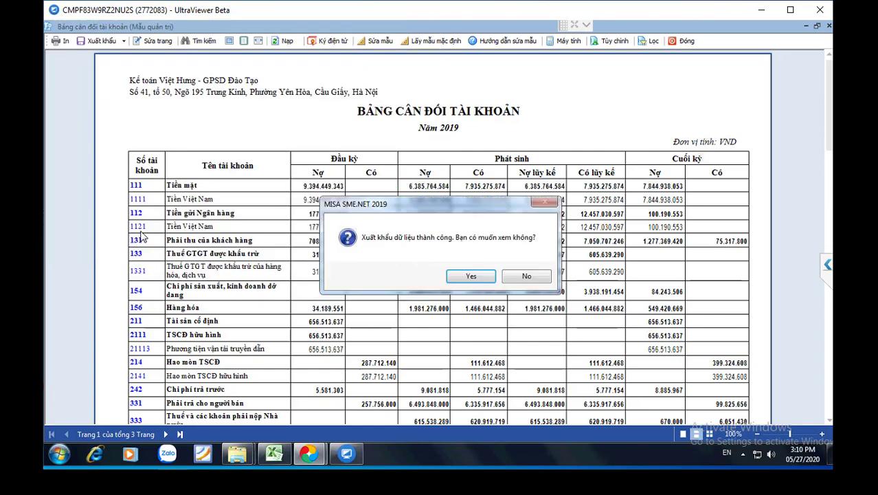
- Open the exported account balance workbook to examine the account rows from 111 to 154, and close the report preview
click(471, 276)
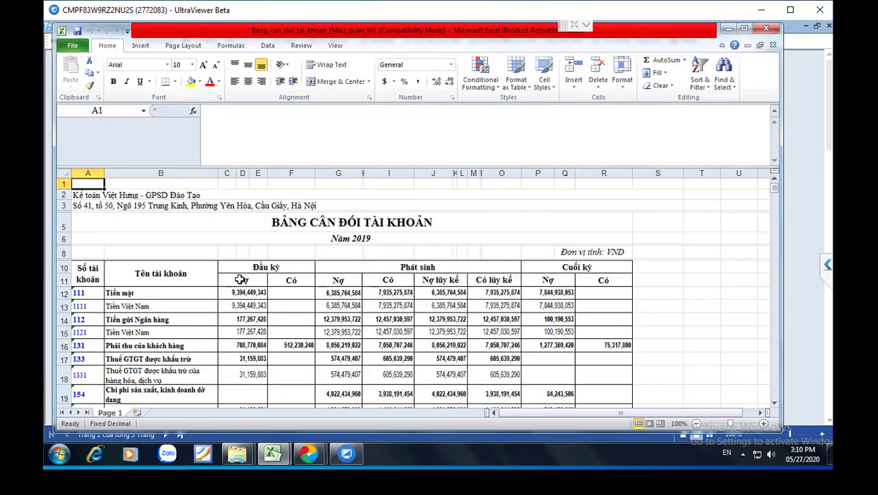
click(65, 294)
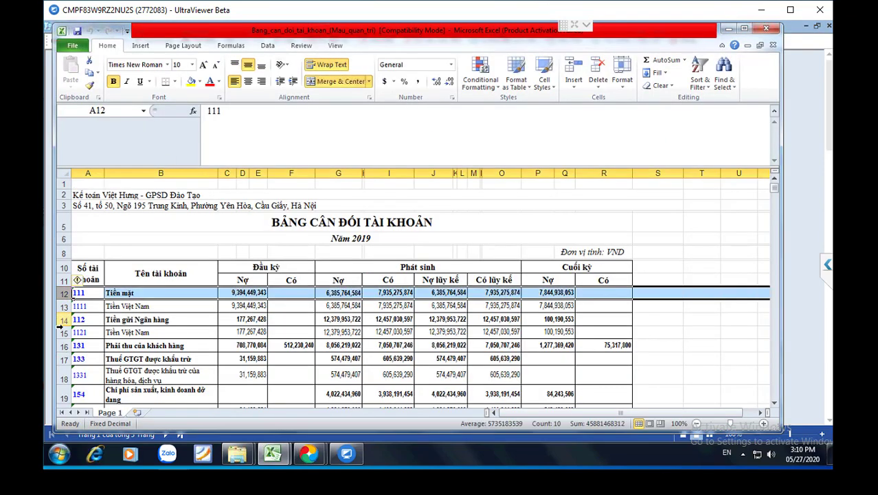
click(65, 320)
click(64, 345)
click(60, 374)
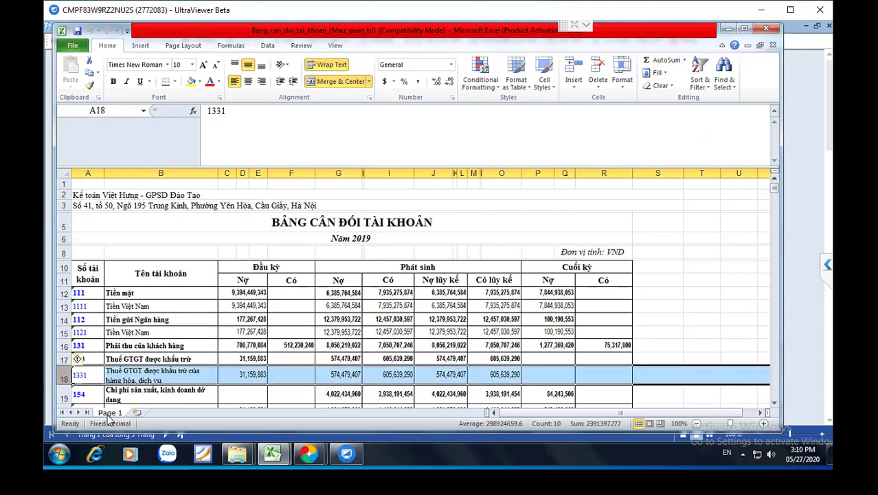
click(64, 395)
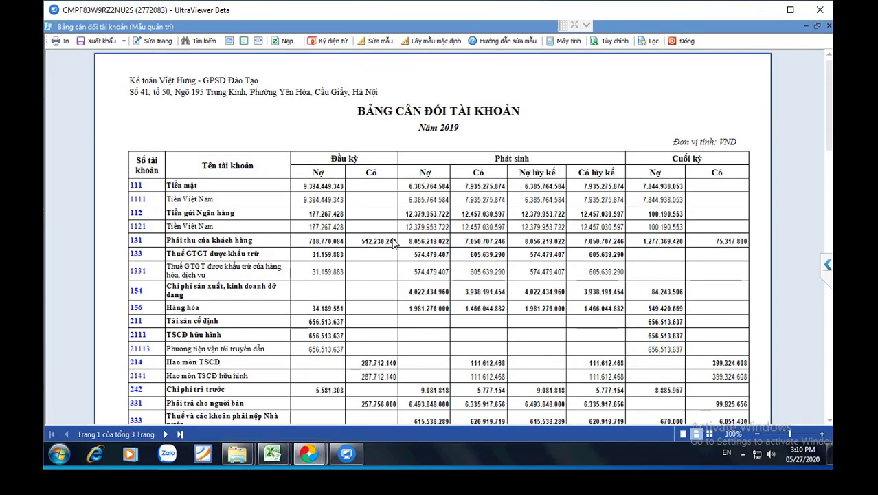
click(373, 389)
click(687, 40)
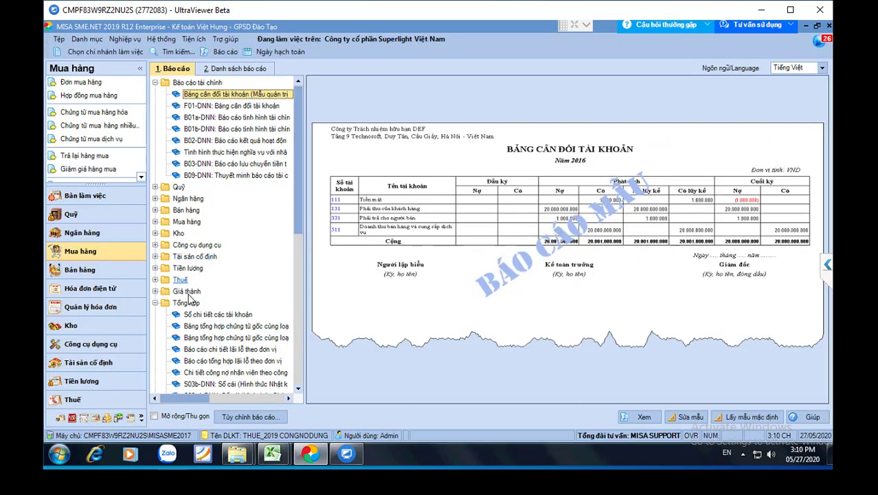
- Generate the S03b-DNN general ledger from the "Tổng hợp" reports for account 111 with the period "Năm nay"
click(185, 303)
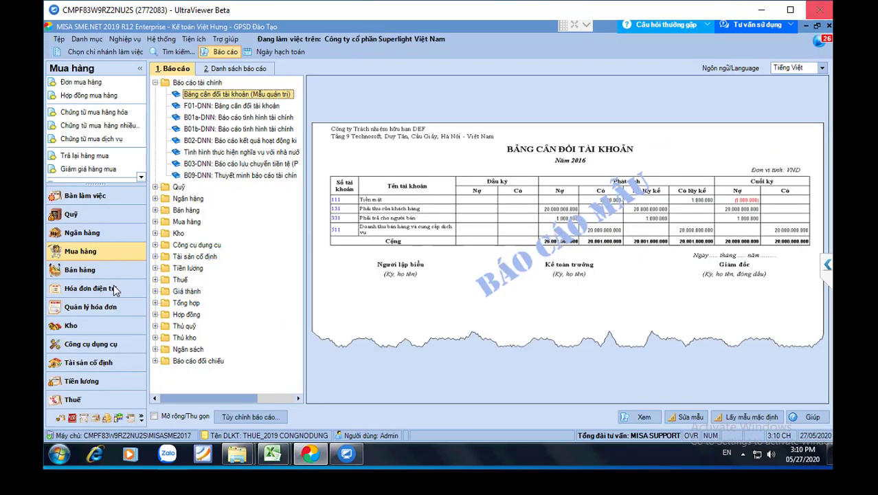
double_click(191, 305)
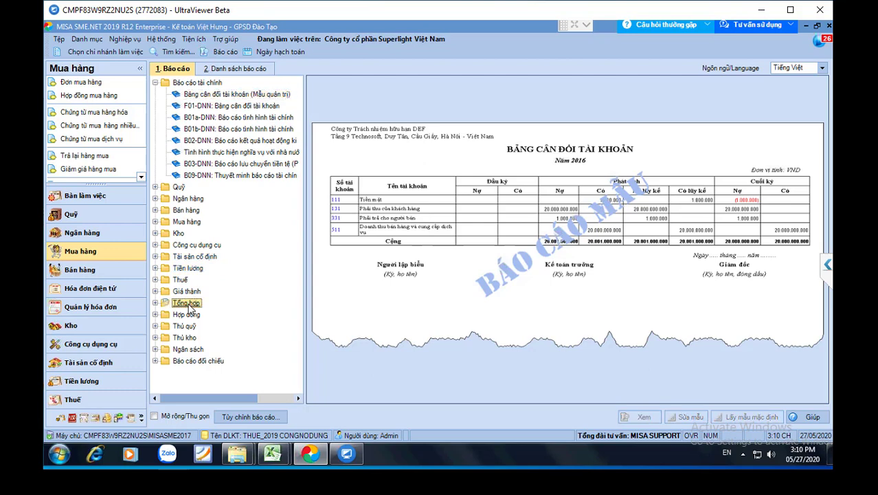
scroll(227, 378, down, 3)
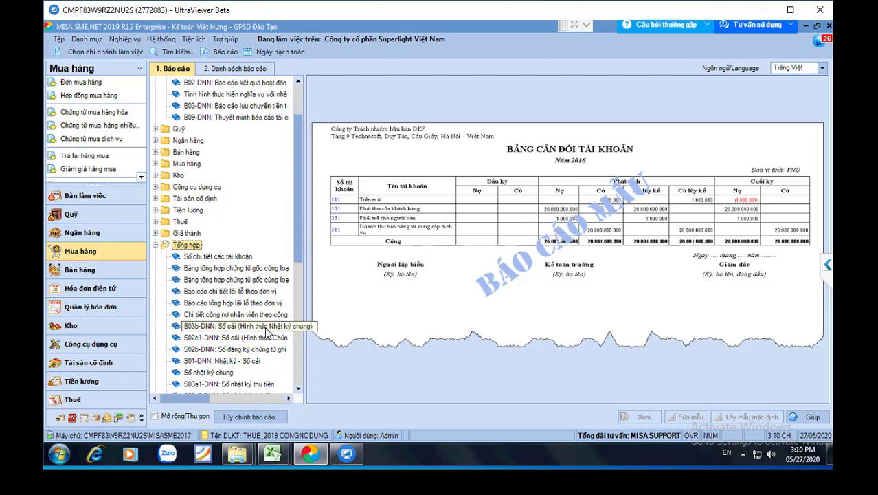
double_click(267, 332)
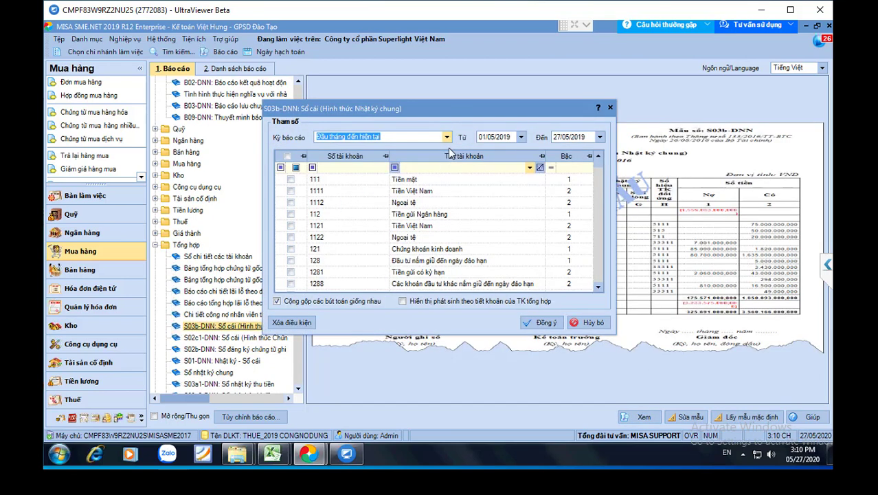
click(447, 138)
click(336, 173)
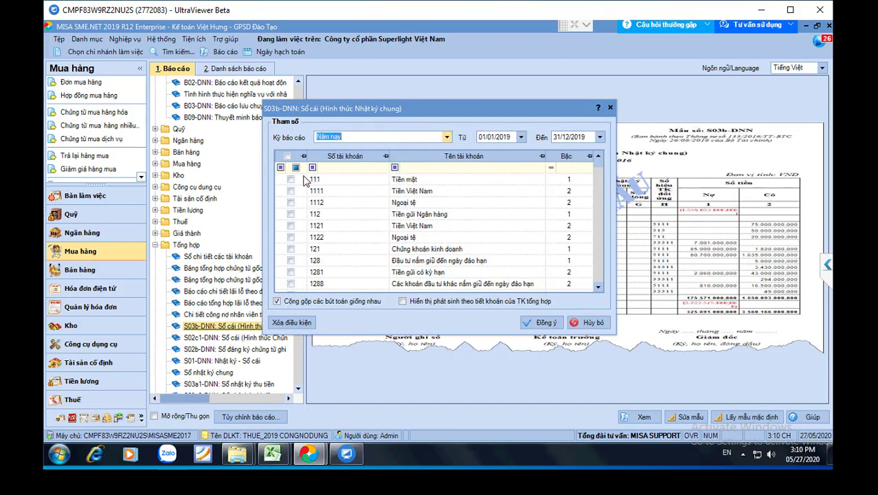
click(291, 180)
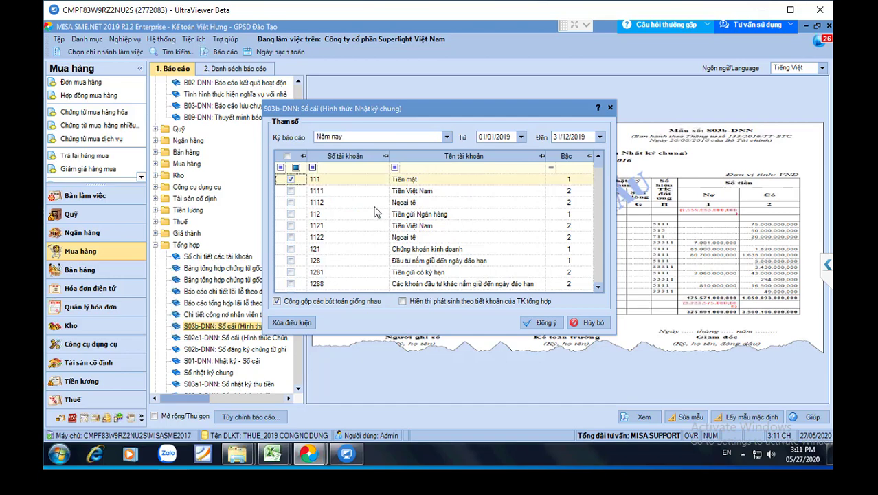
click(538, 323)
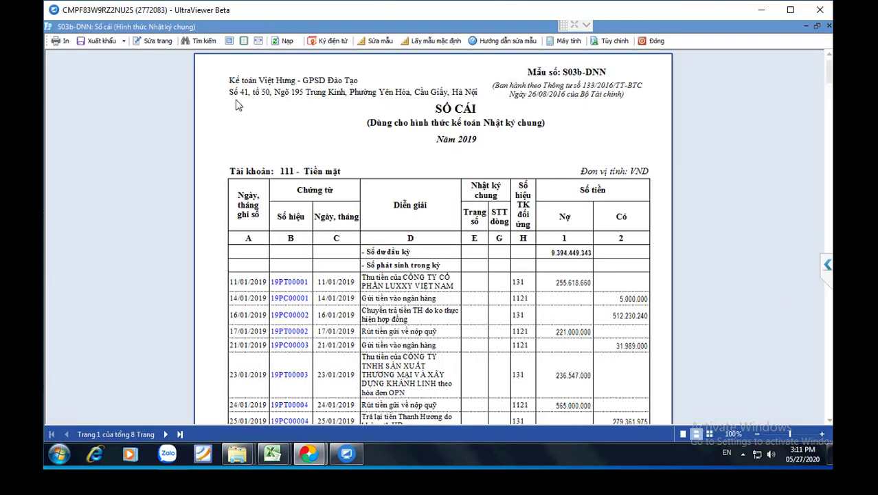
- Export the account 111 ledger as an Excel file named "1111" in the "so cai 2019" folder, agree to view it, and close the report preview
click(123, 41)
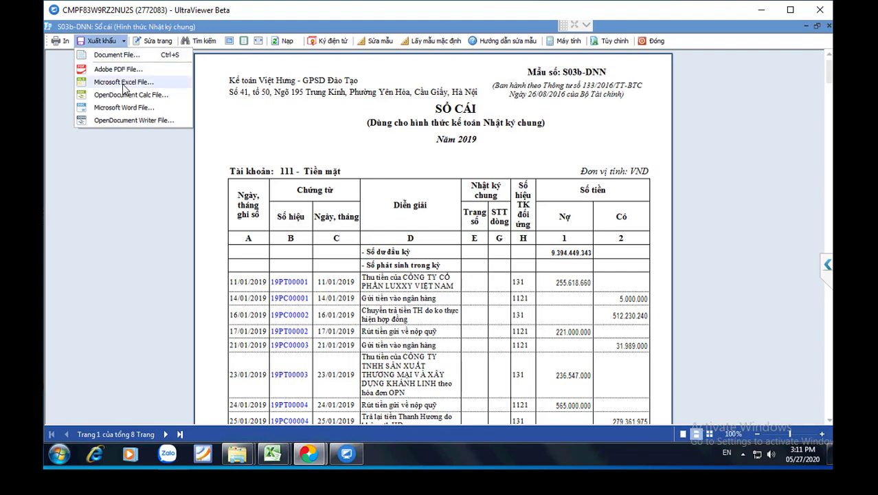
click(124, 82)
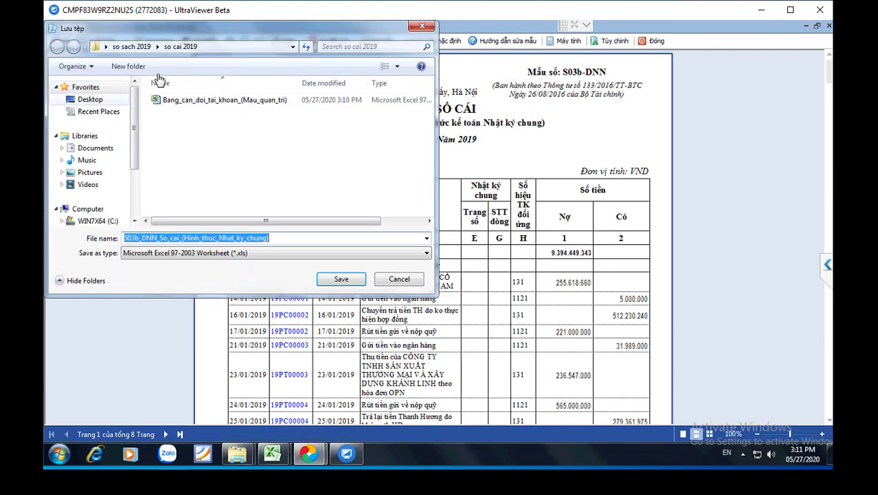
text(1111)
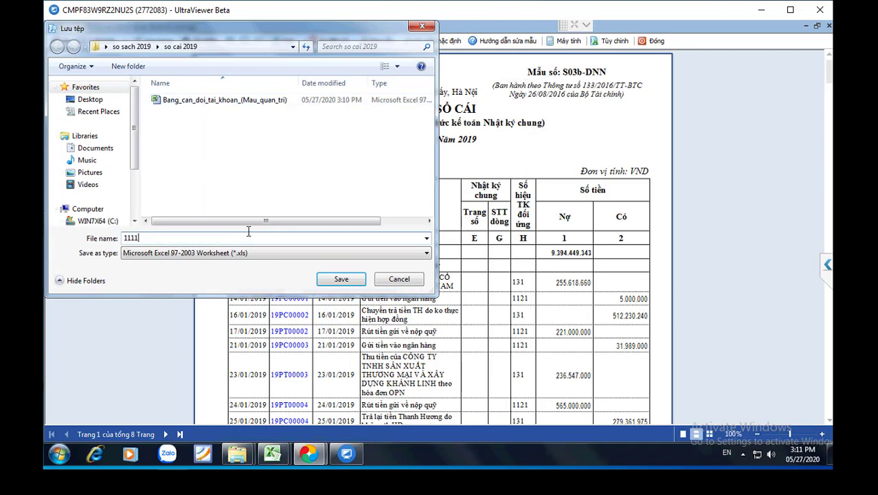
click(336, 278)
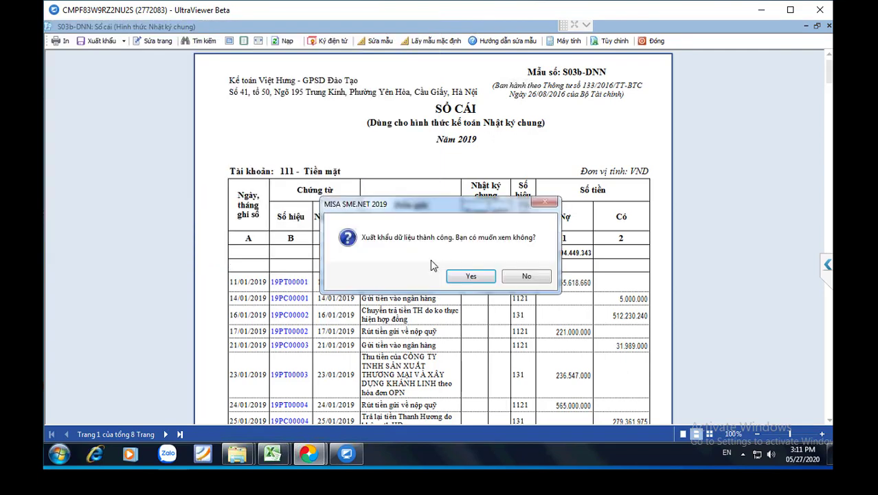
click(479, 281)
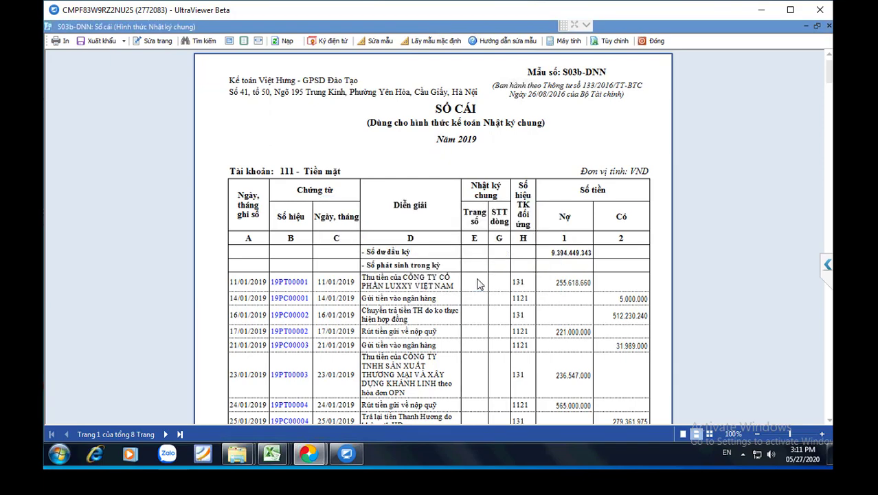
click(656, 41)
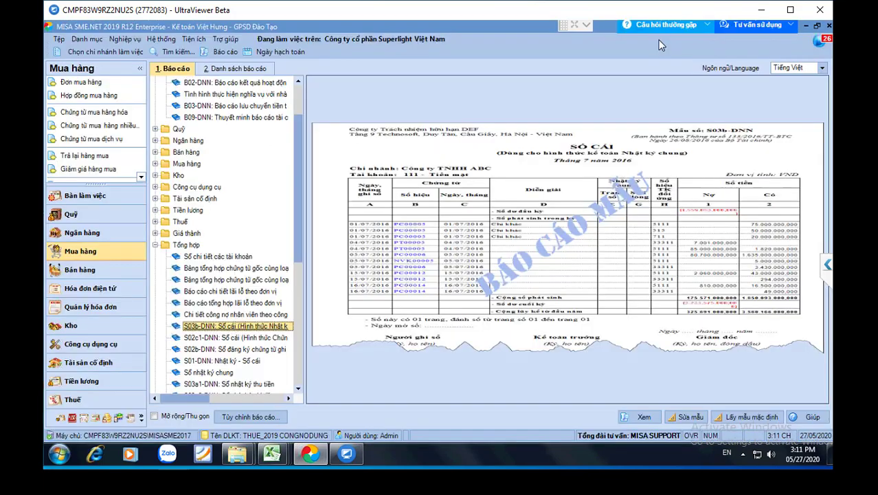
- Generate the S03b-DNN general ledger for account 112 instead of account 111, for the same yearly period
double_click(233, 326)
click(290, 180)
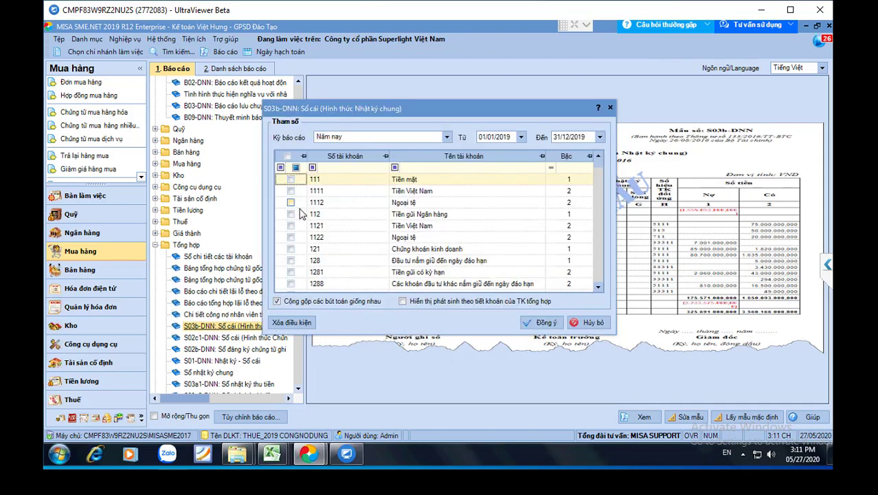
click(290, 214)
click(547, 323)
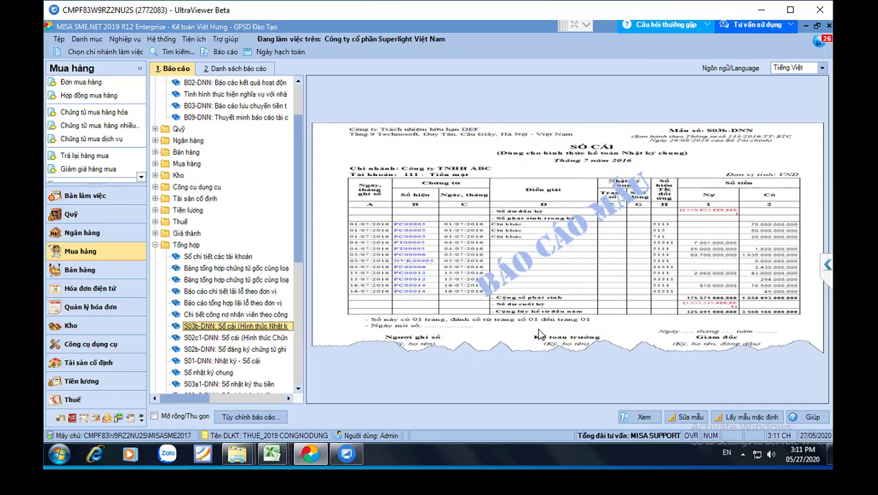
- Export the account 112 ledger as an Excel file named "112" in the "so cai 2019" folder and agree to view it
click(123, 42)
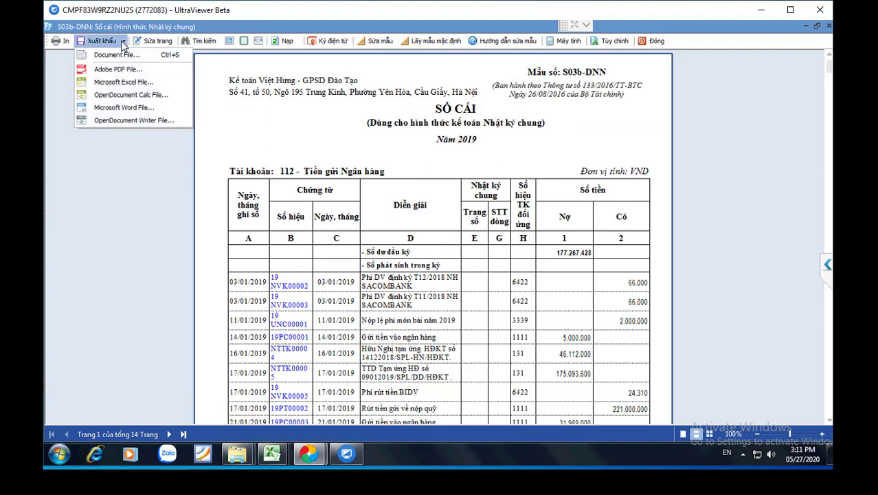
click(121, 81)
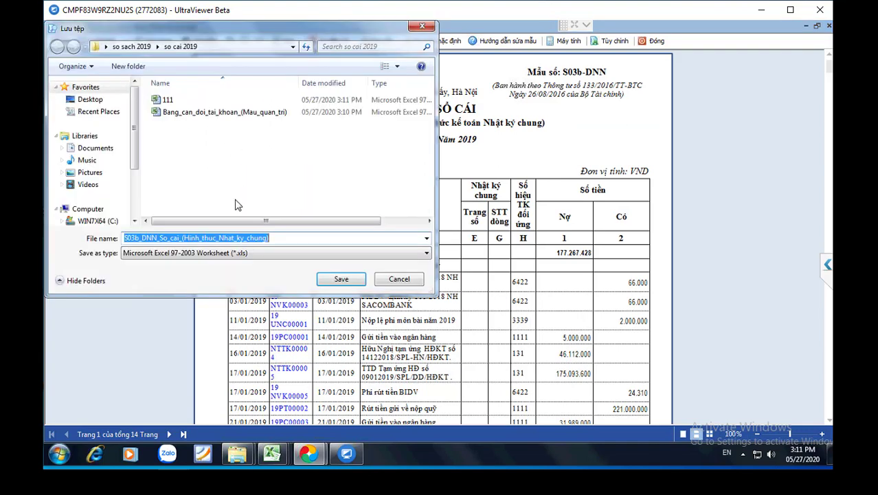
text(112)
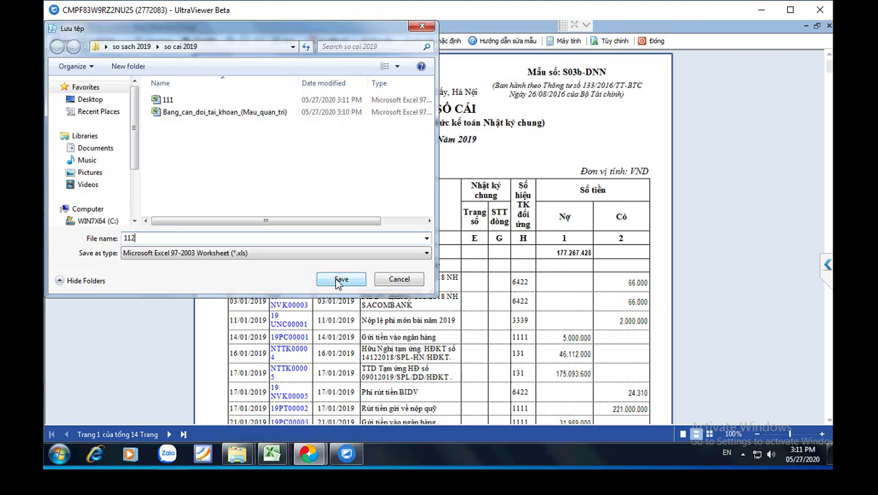
click(329, 286)
click(493, 279)
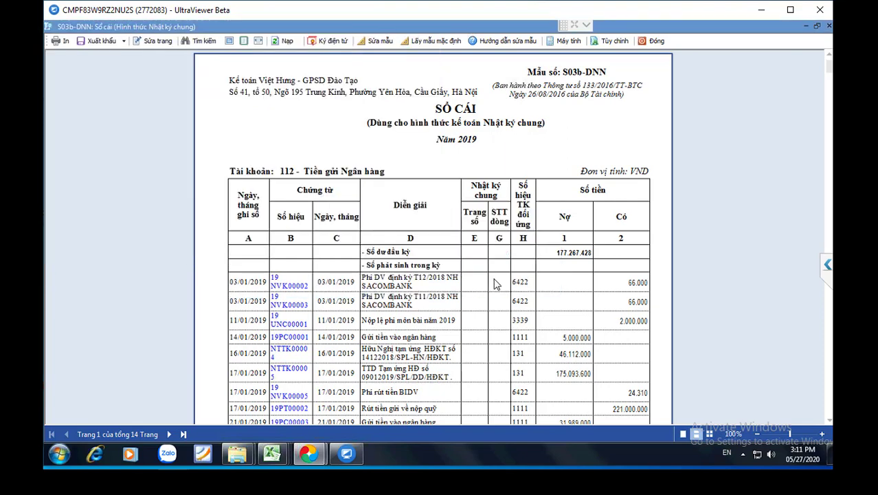
- Return to the report preview and regenerate the S03b-DNN ledger for account 131 instead of account 112
mouse_move(309, 457)
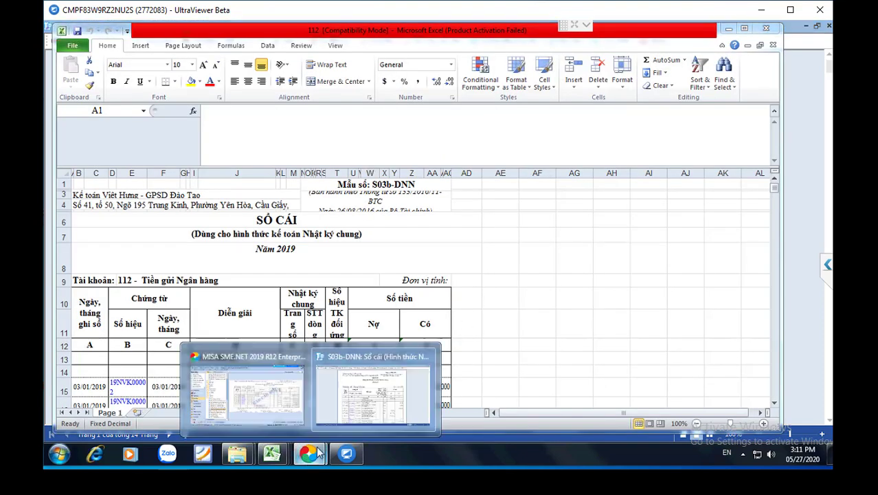
click(382, 402)
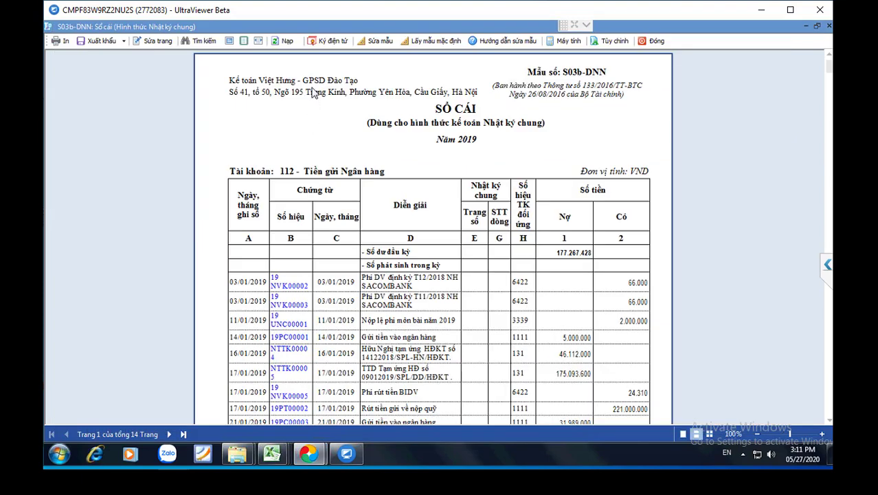
click(284, 43)
click(290, 180)
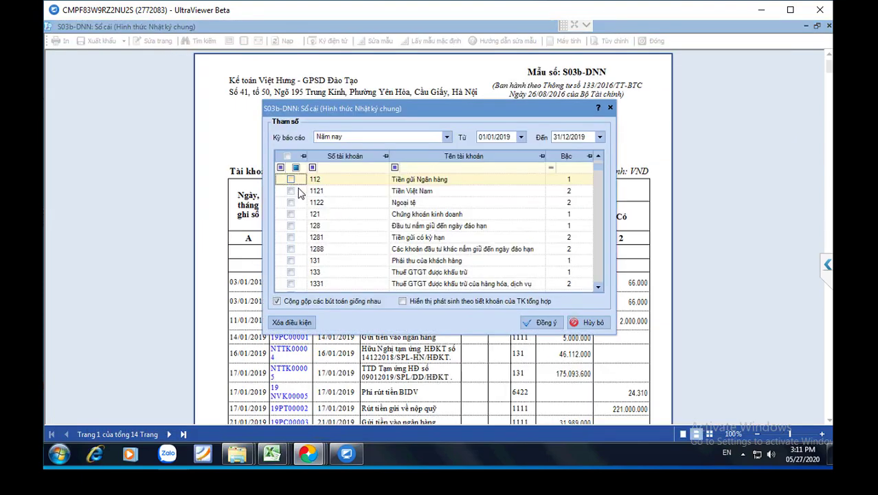
click(290, 261)
click(541, 322)
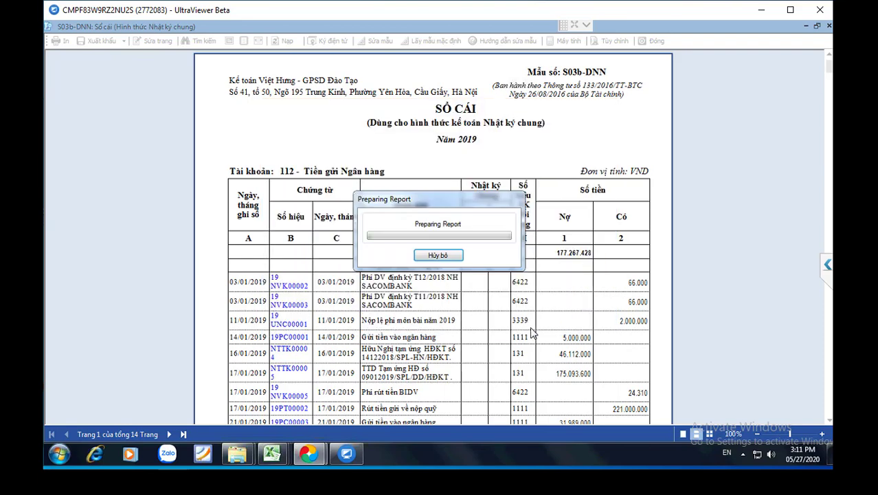
- Export the account 131 ledger as an Excel file named "131" in the "so cai 2019" folder and agree to view it
click(124, 43)
click(103, 82)
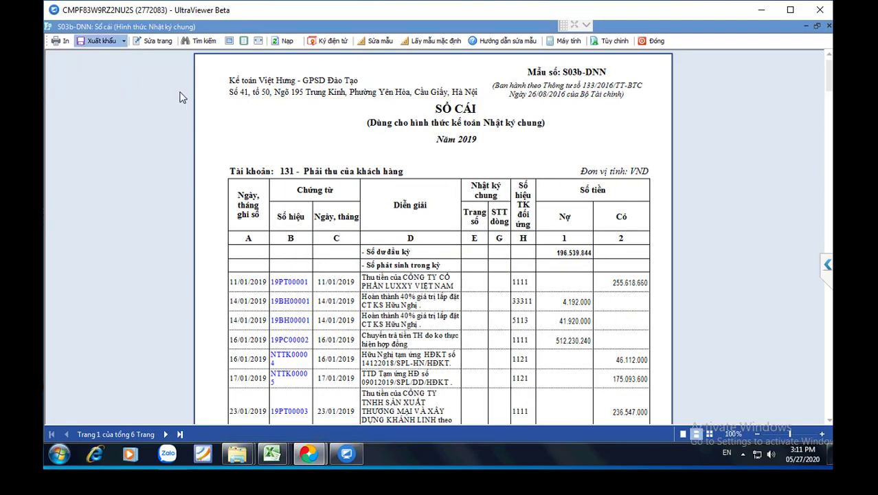
text(13)
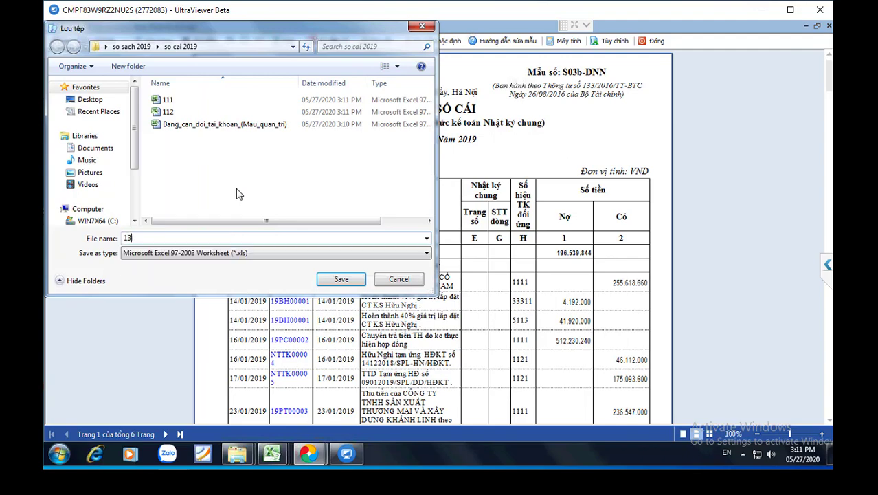
text(1)
key(Return)
click(492, 276)
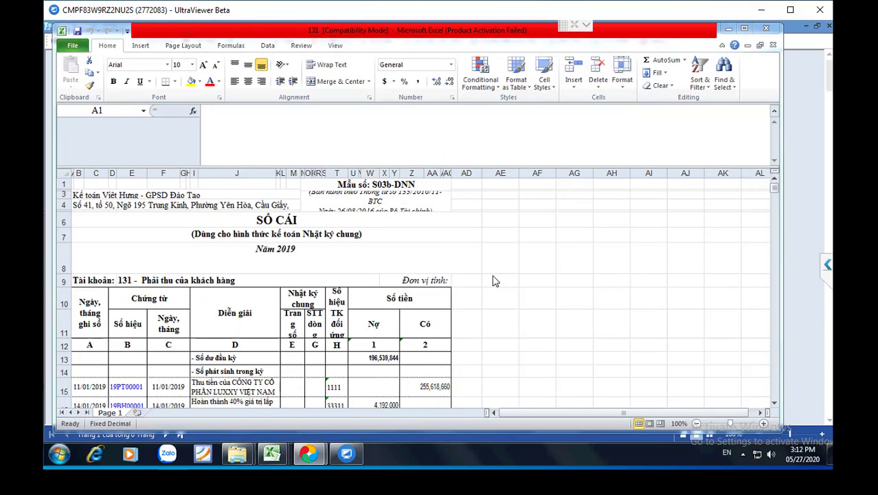
- Return to the report preview and regenerate the S03b-DNN ledger for account 133 instead of account 131
click(357, 418)
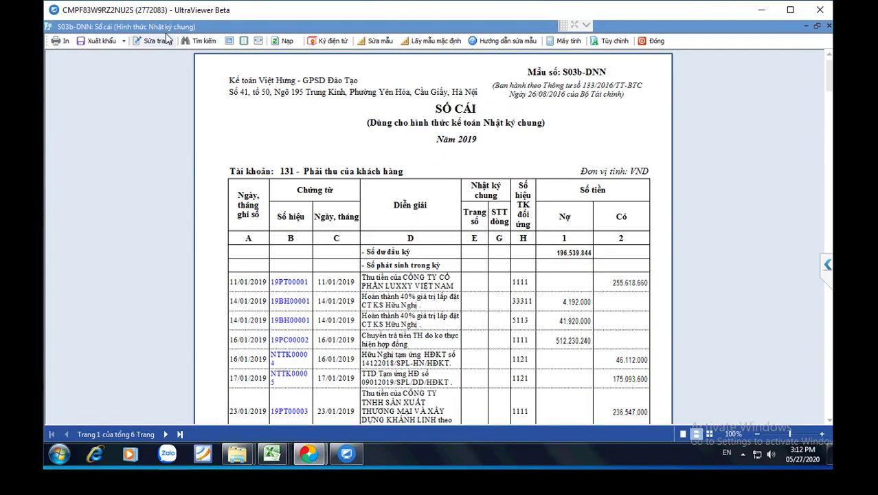
click(285, 41)
click(290, 179)
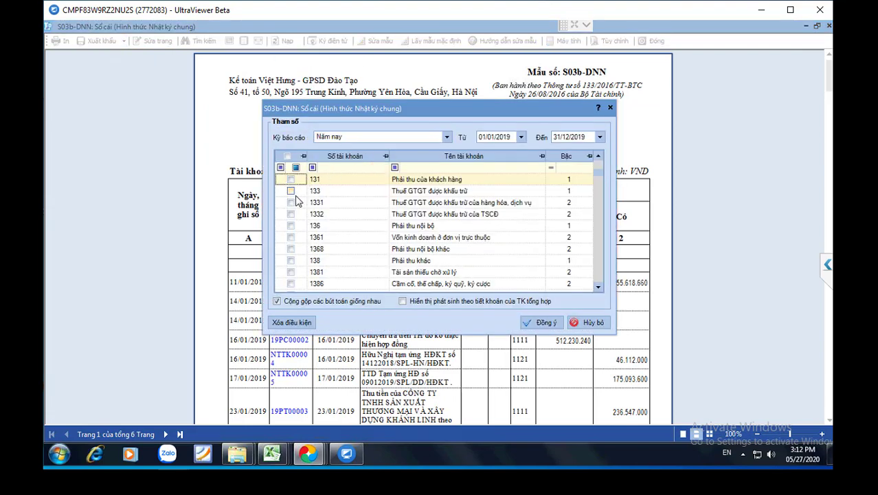
click(291, 190)
click(542, 322)
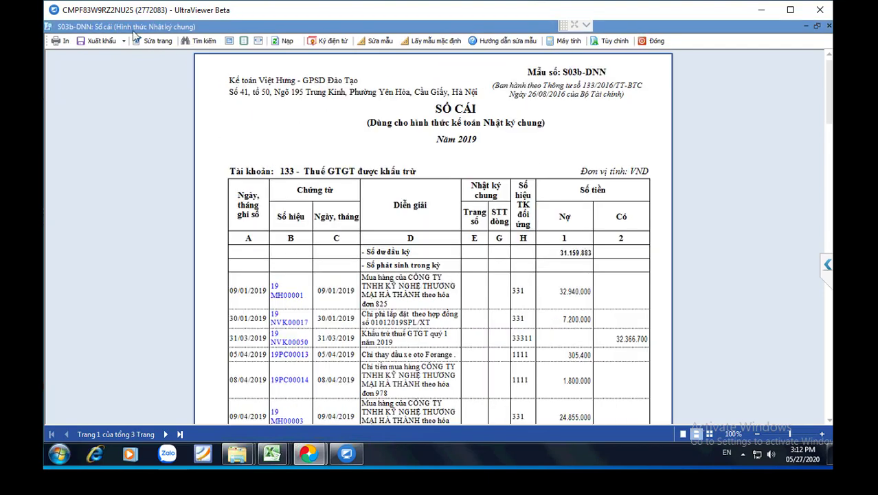
- Export the account 133 ledger as an Excel file named "133" in the "so cai 2019" folder and open it
click(123, 41)
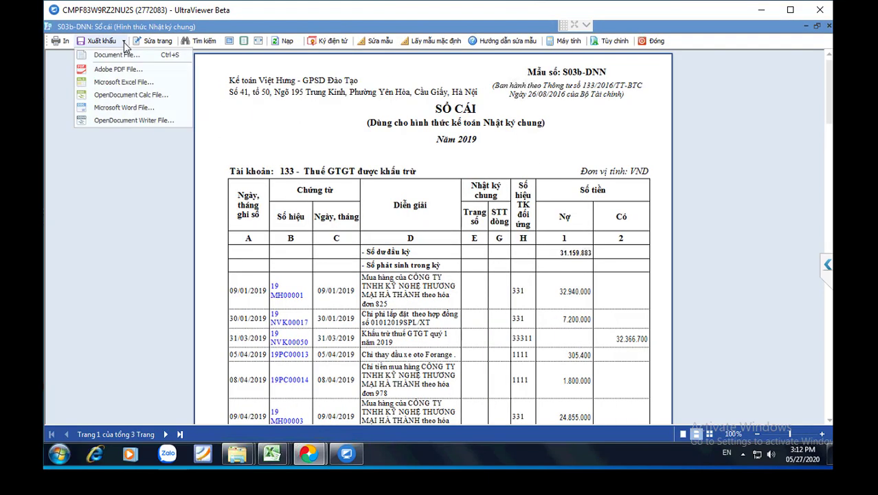
click(120, 82)
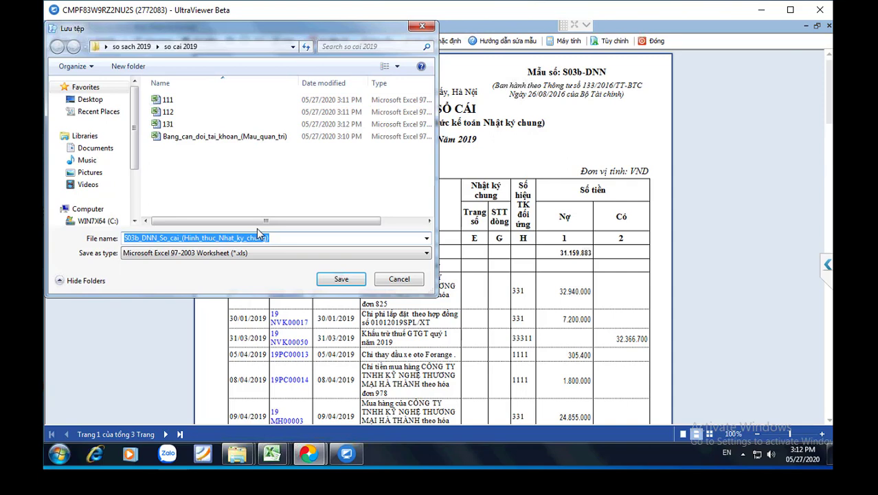
text(131)
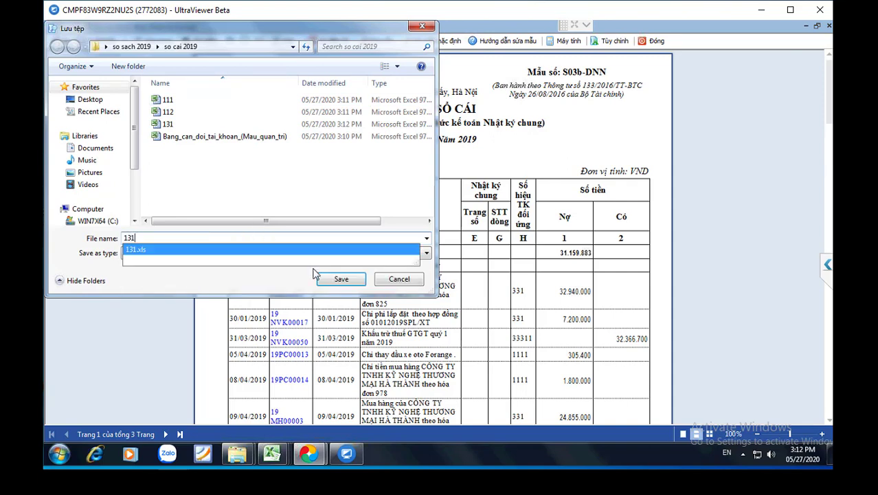
key(BackSpace)
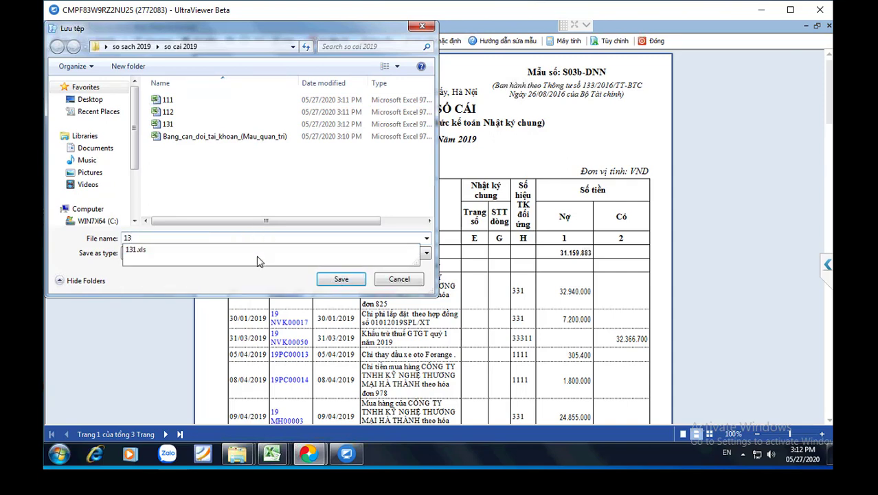
text(3)
click(342, 279)
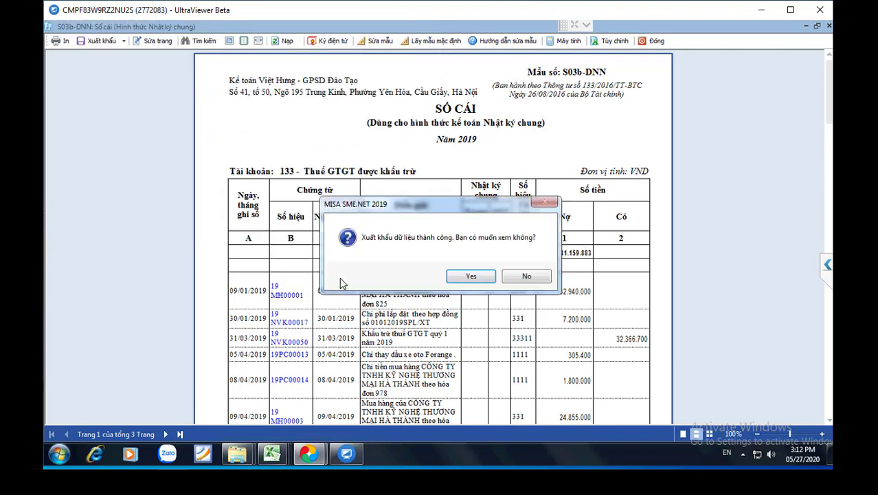
click(506, 277)
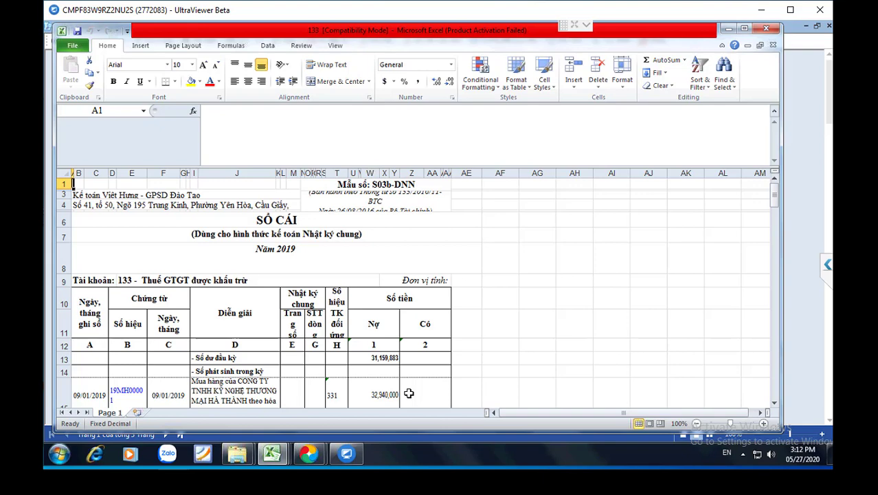
- Rename the "Page 1" sheet in the account 133 workbook as "133"
right_click(119, 415)
click(169, 318)
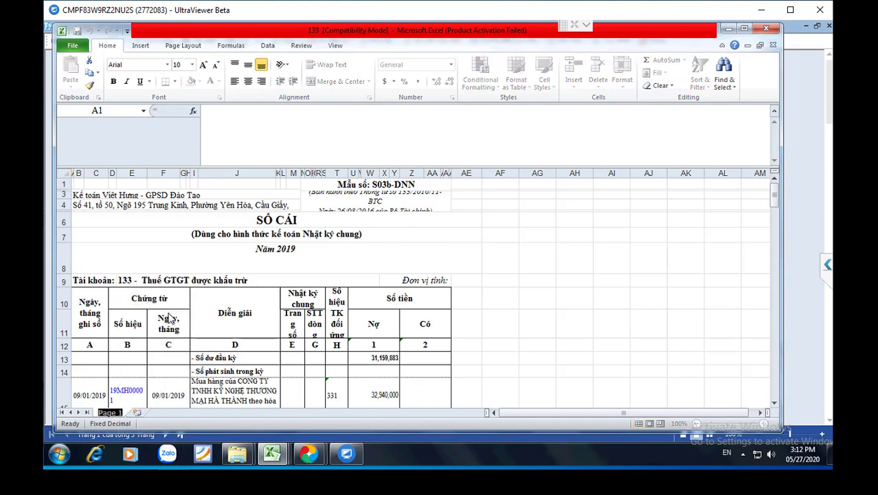
text(133)
click(509, 381)
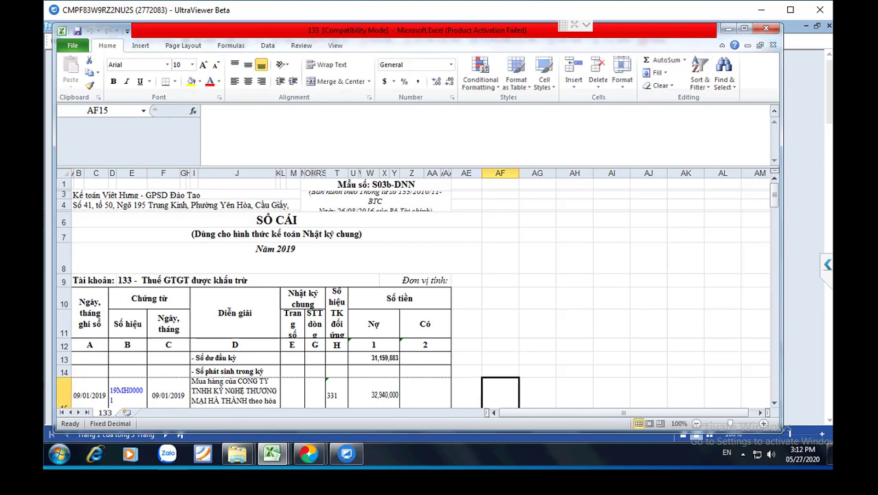
- Switch to the account 111 workbook and rename its "Page 1" sheet as "111"
mouse_move(282, 459)
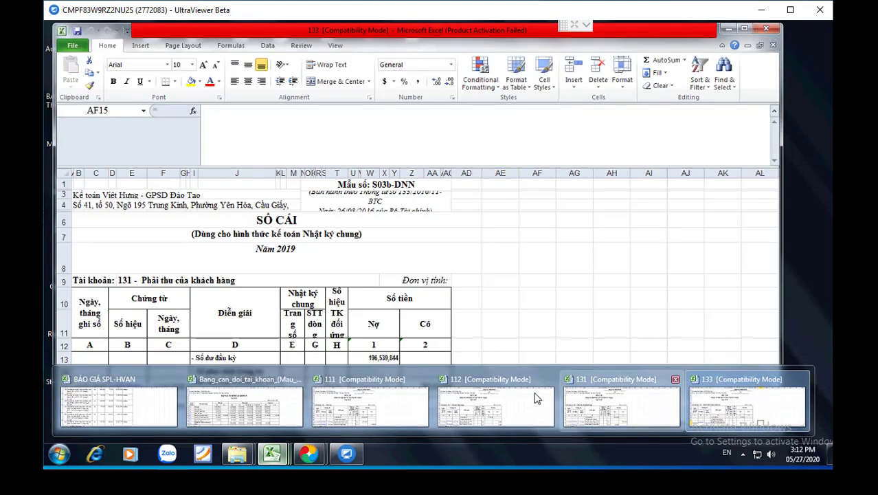
click(388, 413)
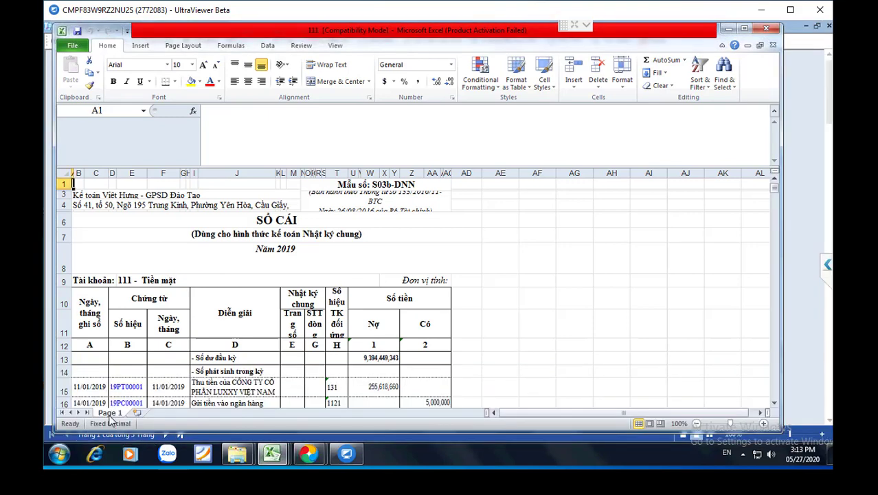
right_click(118, 414)
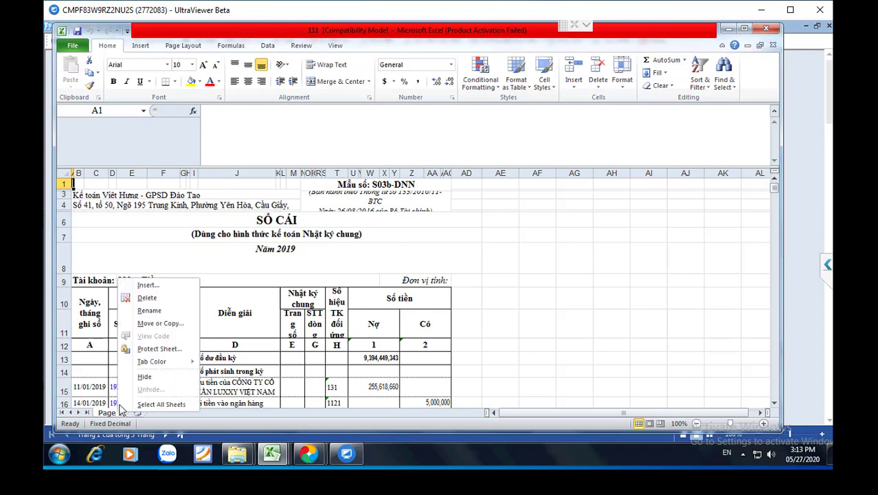
click(161, 313)
text(111)
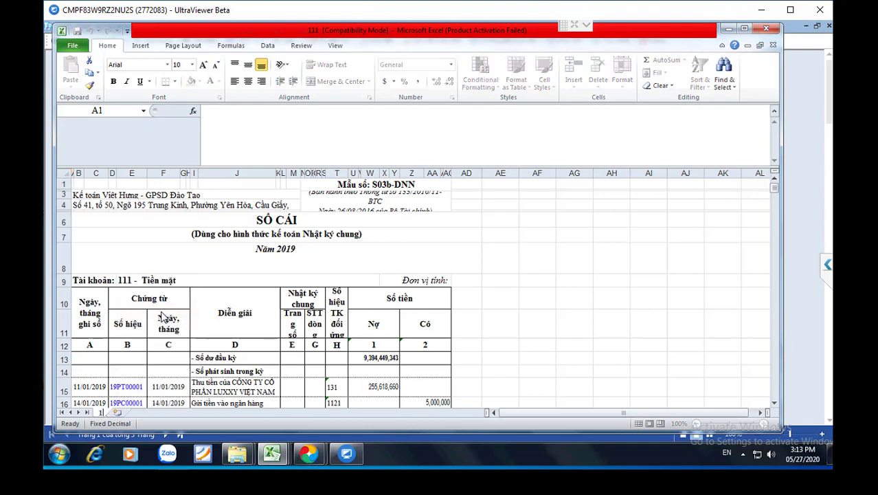
click(216, 354)
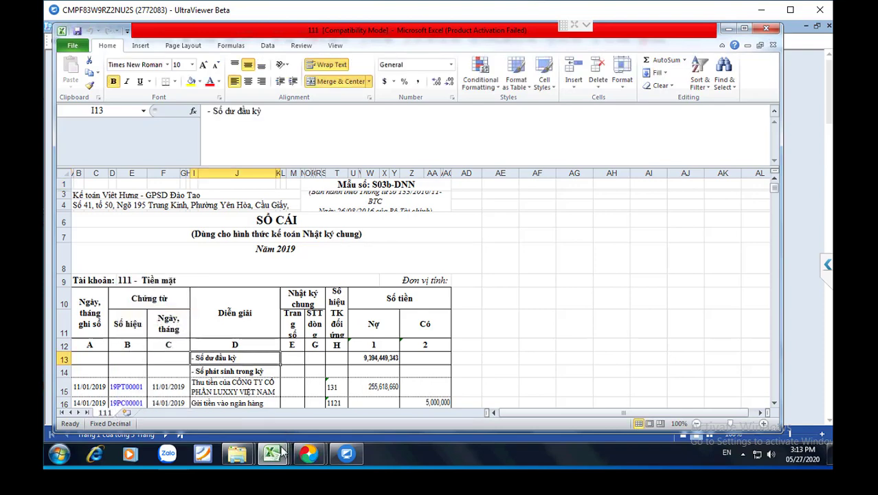
- Switch to the account 112 workbook and rename its "Page 1" sheet as "112"
click(490, 407)
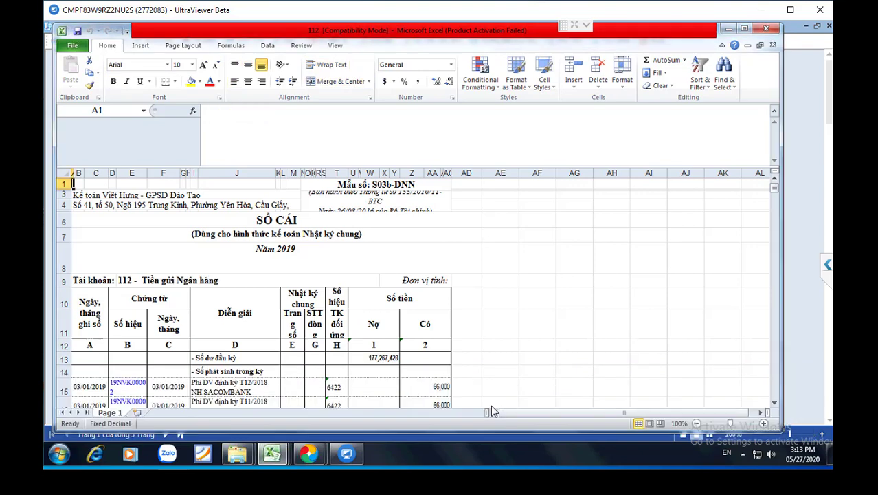
right_click(120, 413)
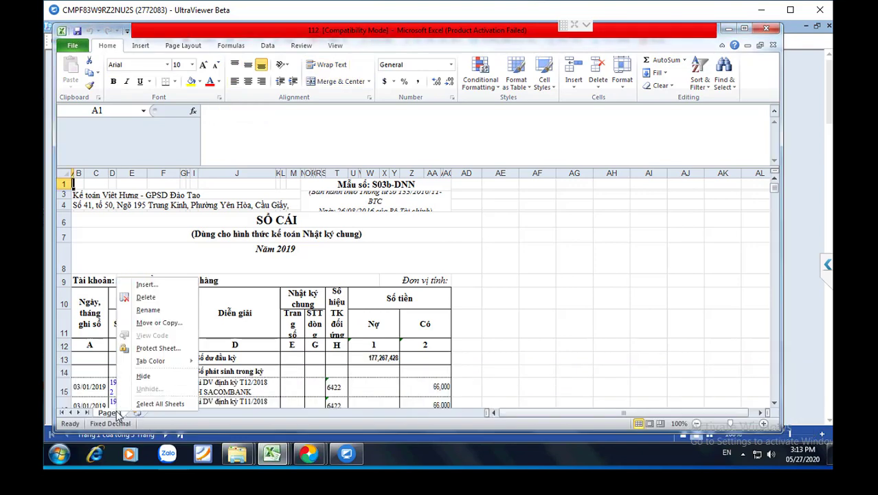
click(158, 313)
text(112)
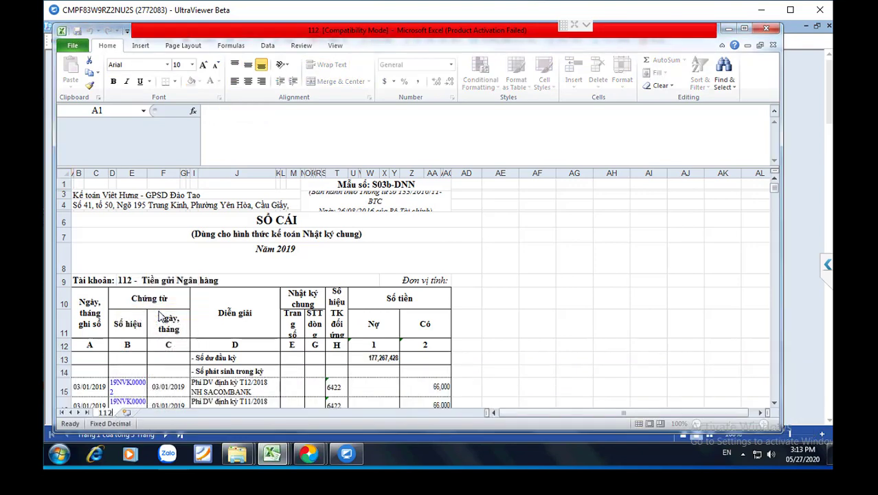
click(217, 347)
- Switch to the account 131 workbook and rename its "Page 1" sheet as "131"
mouse_move(272, 457)
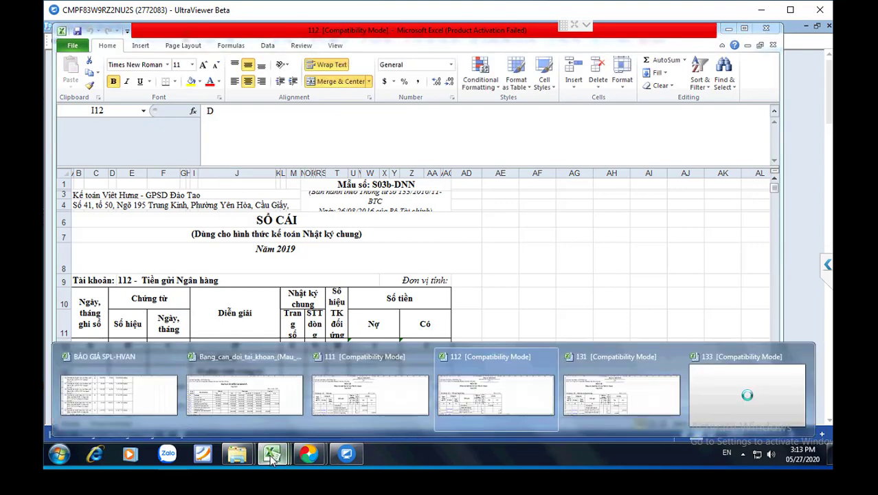
click(571, 412)
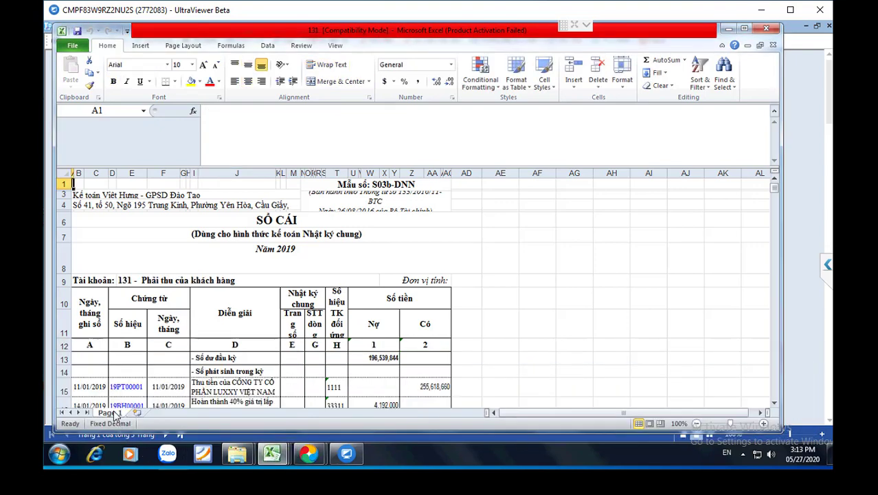
right_click(120, 412)
click(146, 308)
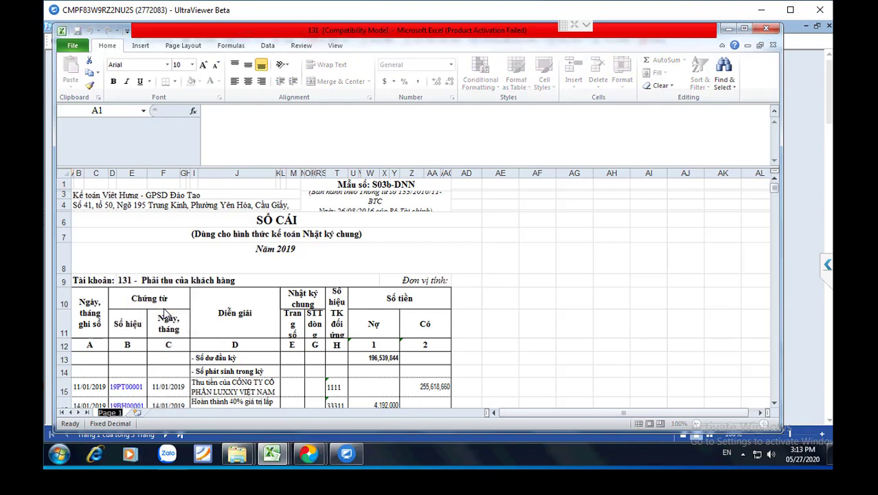
text(131)
click(233, 387)
- Copy sheet "112" from the account 112 workbook into 111.xls, placing it before sheet "111"
mouse_move(272, 453)
click(227, 405)
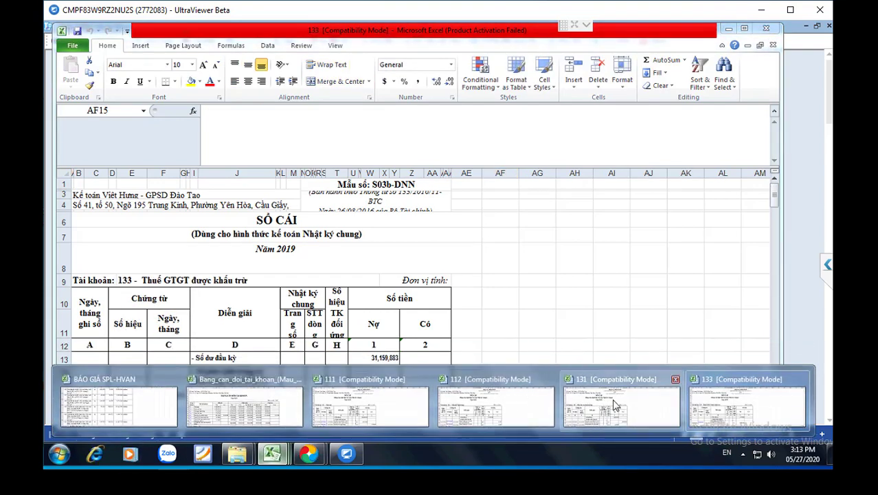
click(351, 409)
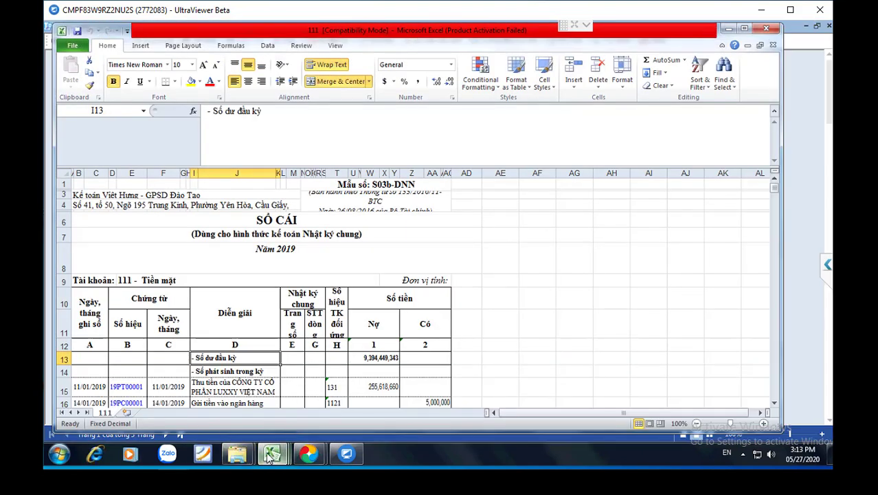
mouse_move(272, 453)
click(491, 407)
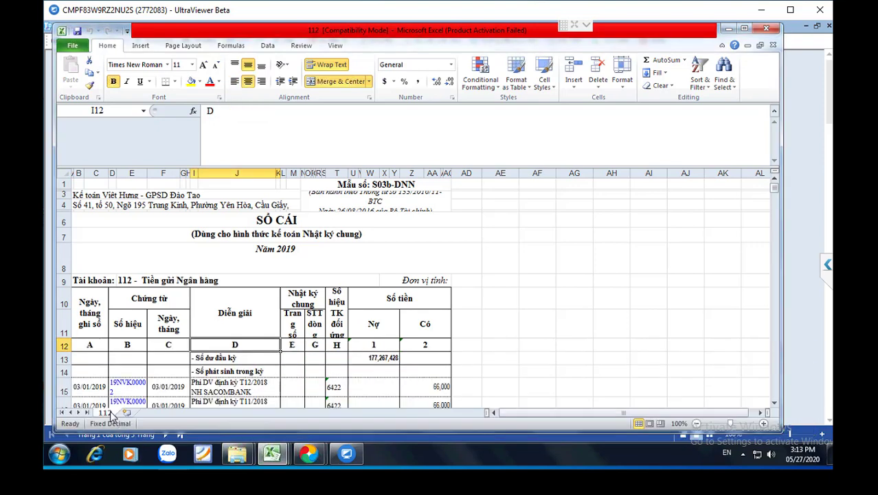
right_click(110, 413)
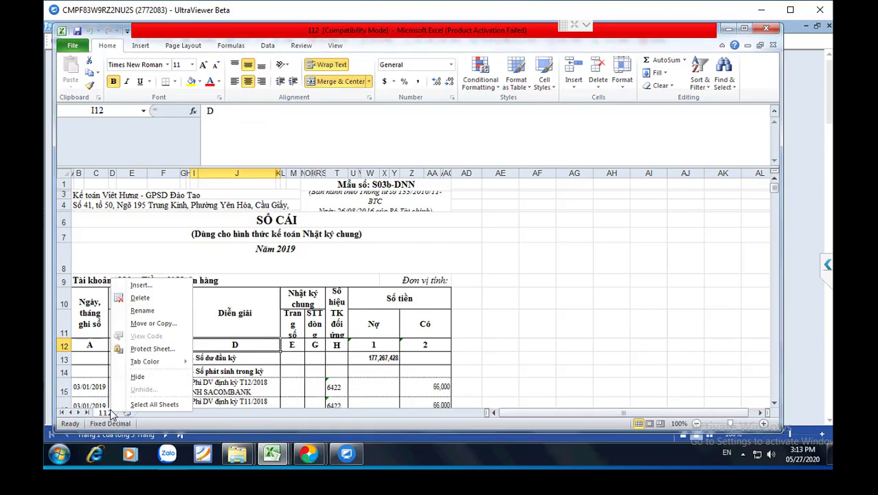
click(166, 324)
click(239, 281)
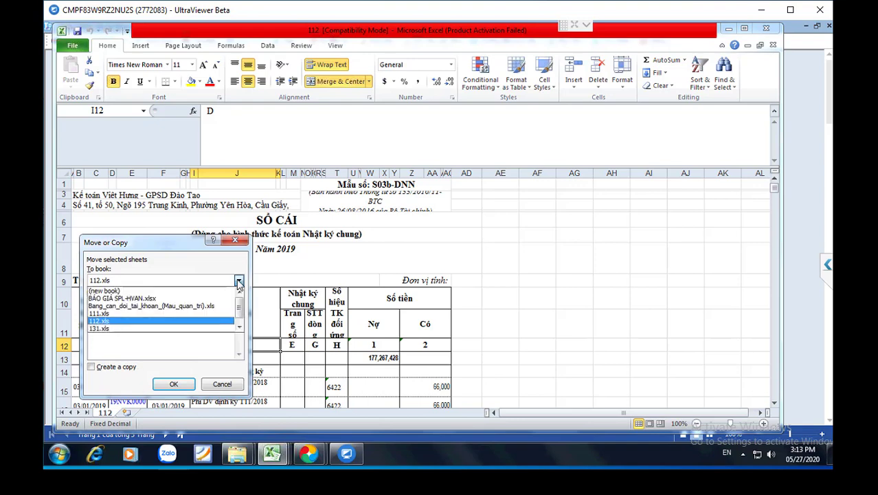
click(100, 313)
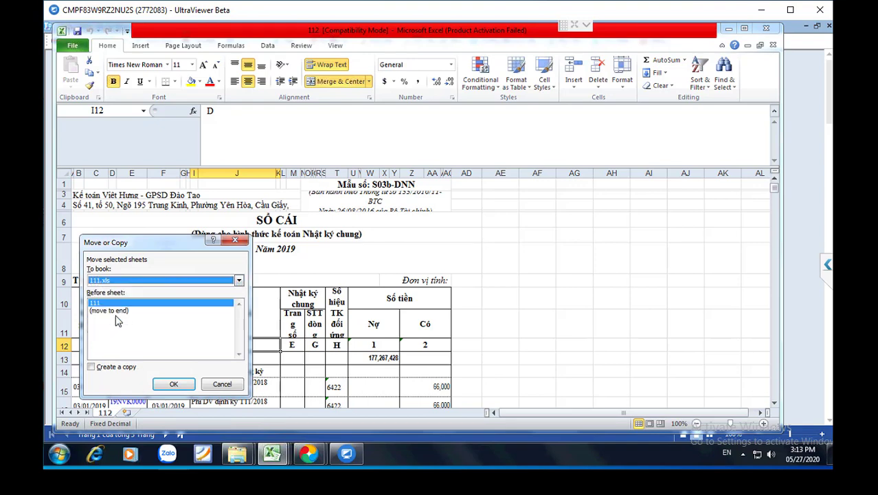
click(92, 368)
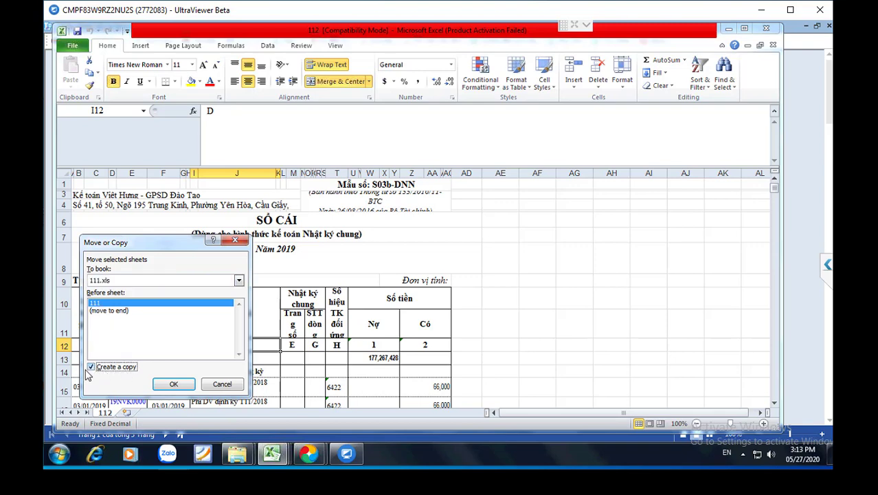
click(173, 384)
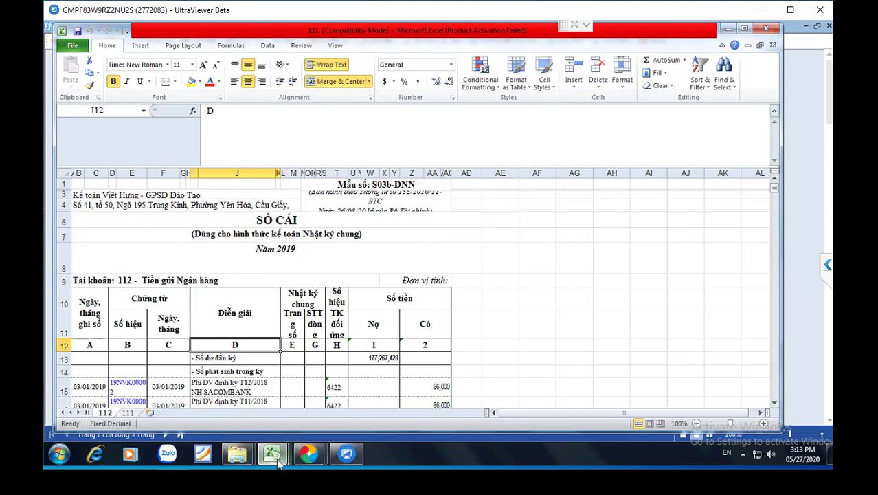
- Copy sheet "131" from the account 131 workbook into 111.xls, placing it before sheet "112"
mouse_move(273, 454)
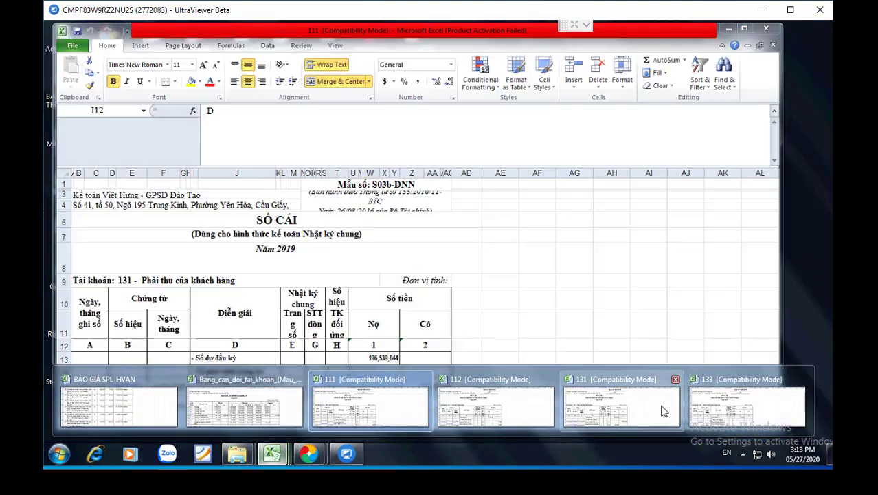
click(663, 411)
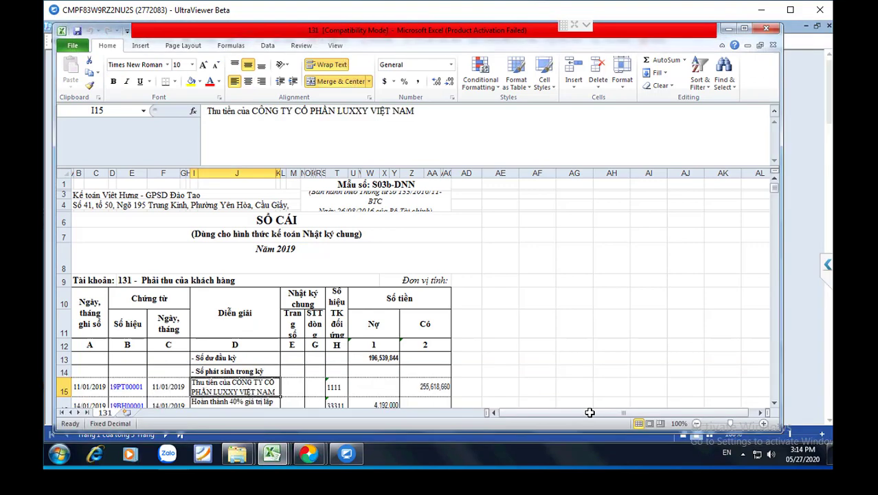
right_click(104, 415)
click(171, 330)
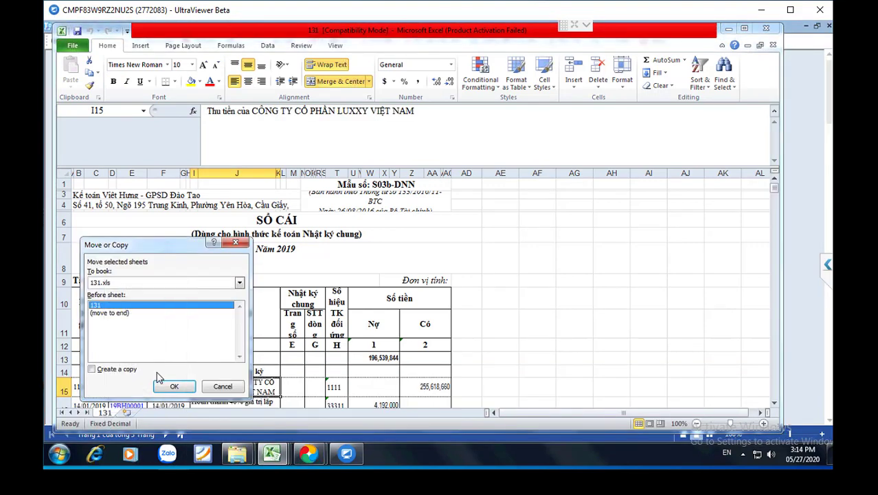
click(239, 282)
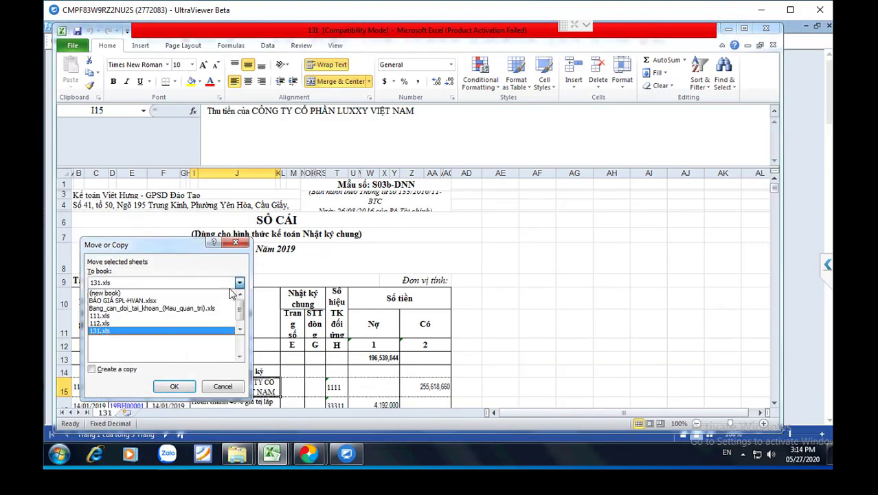
click(178, 315)
click(91, 369)
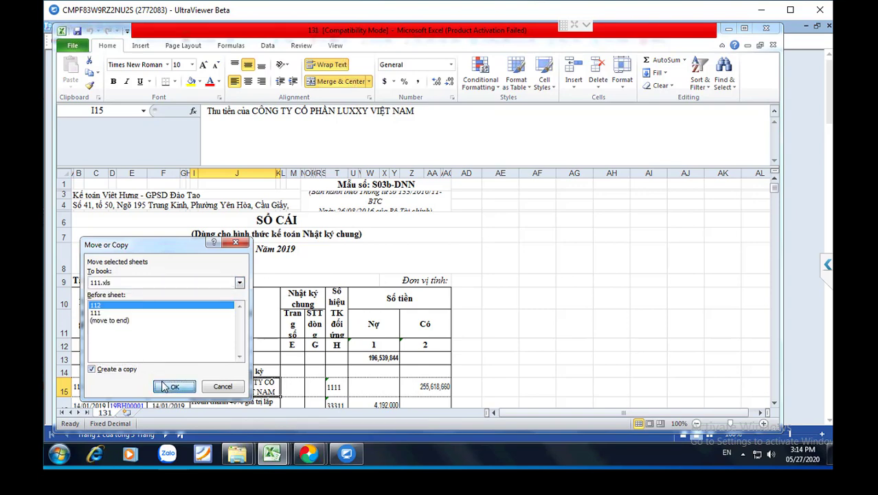
click(170, 386)
- Copy sheet "133" from the account 133 workbook into 111.xls, placing it before sheet "131"
mouse_move(274, 453)
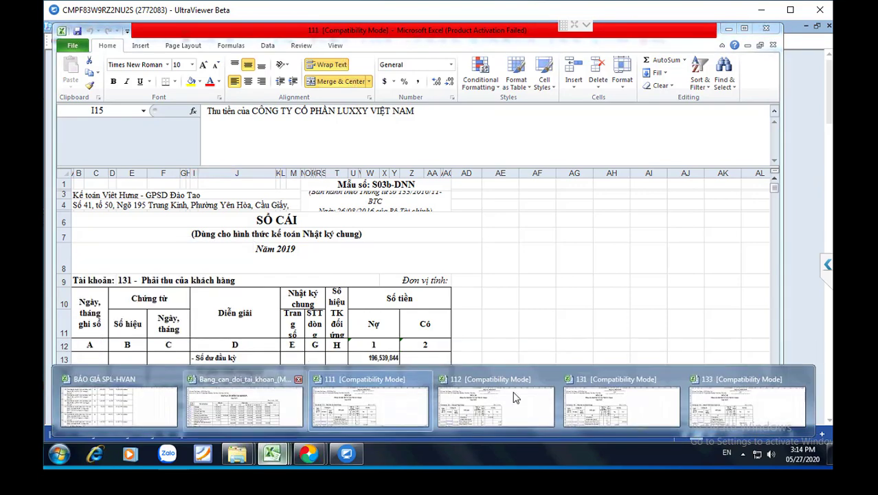
mouse_move(732, 407)
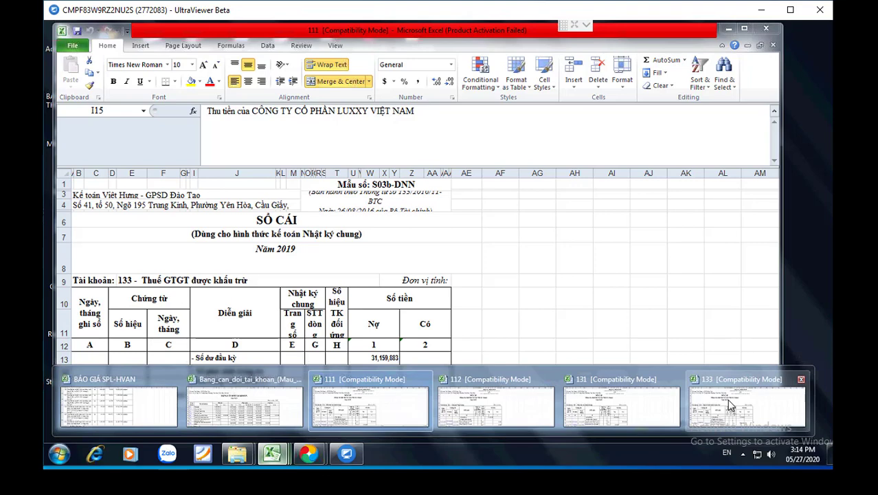
click(730, 405)
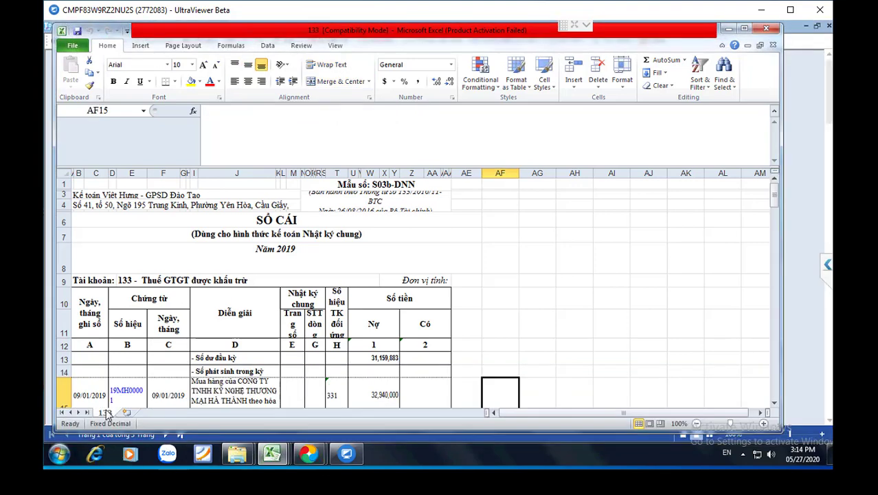
right_click(106, 412)
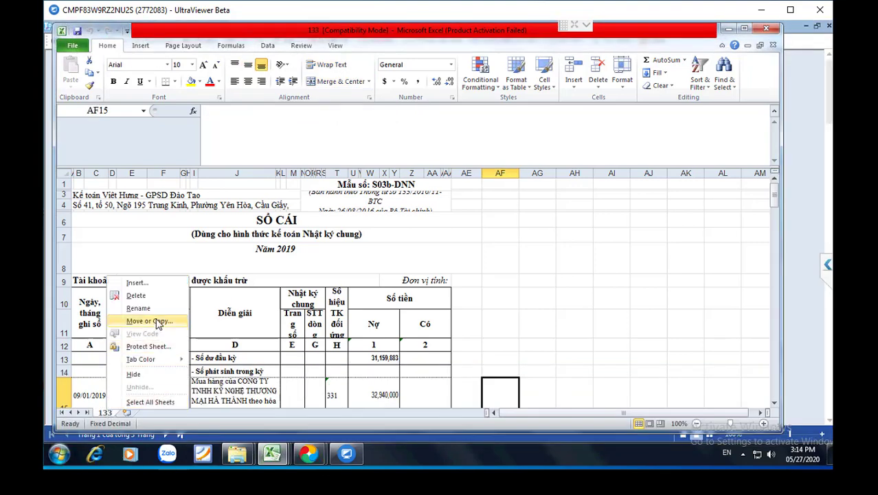
key(Up)
click(160, 326)
click(232, 278)
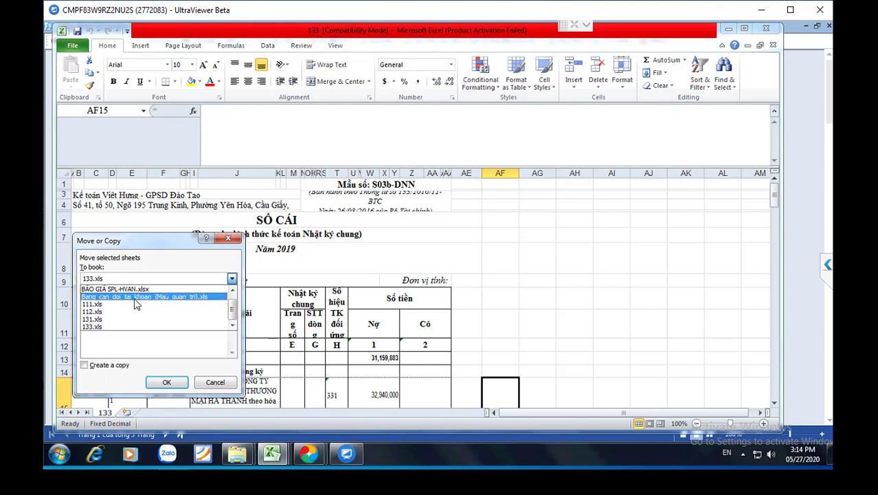
click(105, 311)
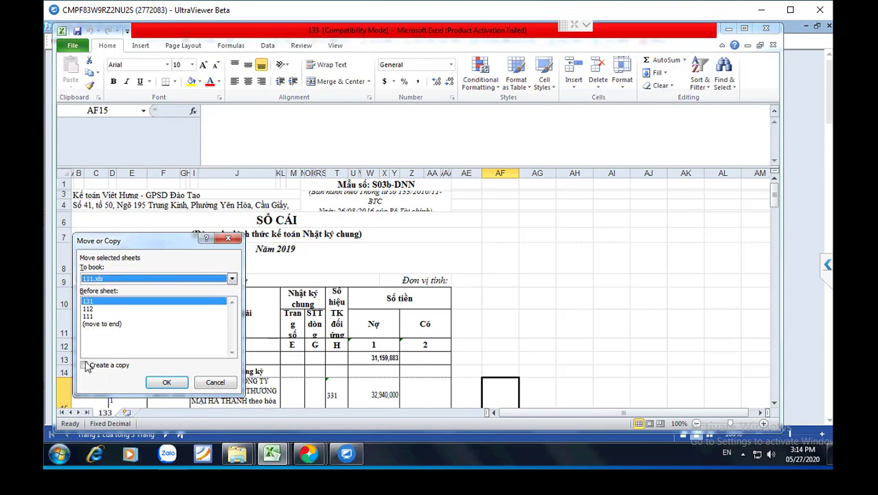
click(85, 368)
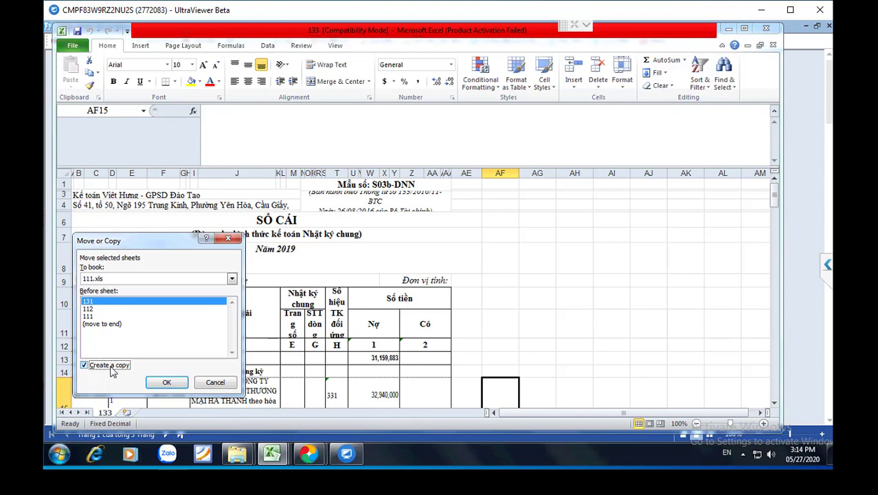
click(166, 383)
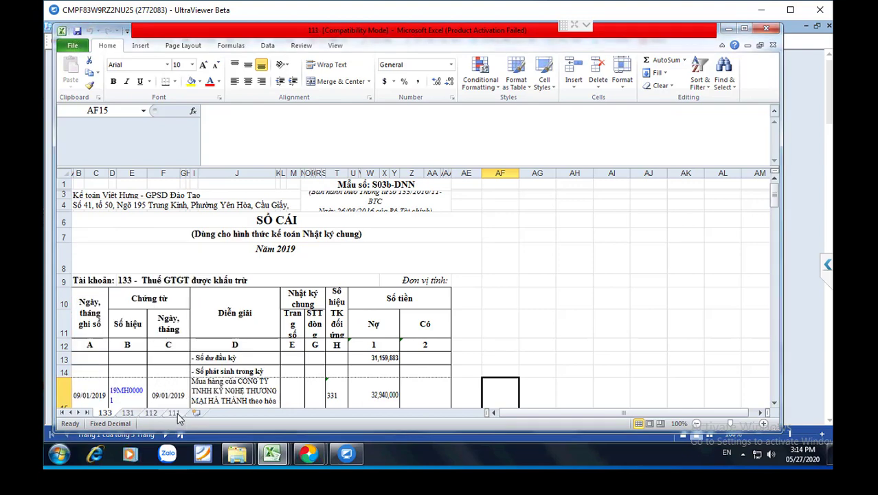
- Look through the account ledger sheets gathered in the 111 workbook
click(175, 413)
key(ctrl+Page_Up)
key(ctrl+Page_Up)
key(ctrl+Page_Up)
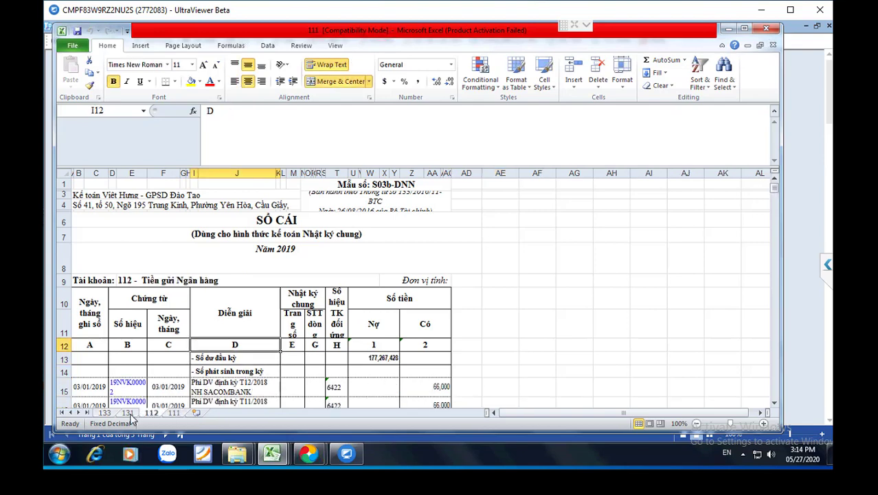
click(174, 413)
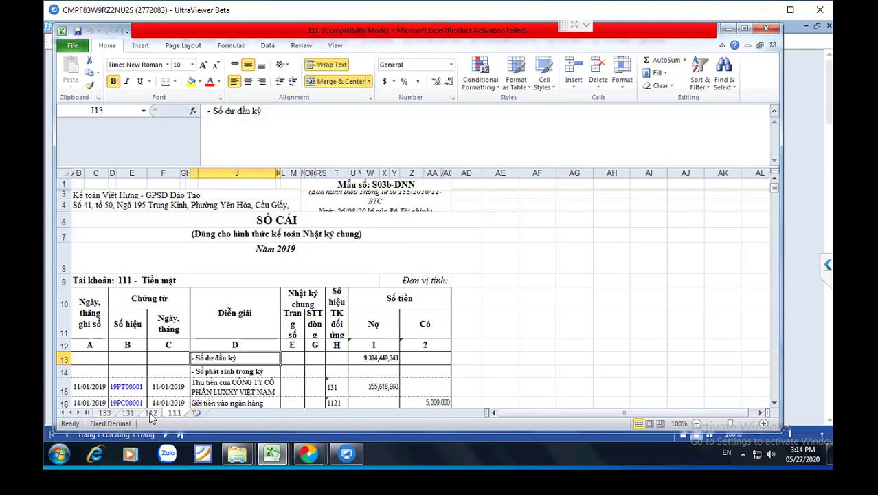
mouse_move(309, 454)
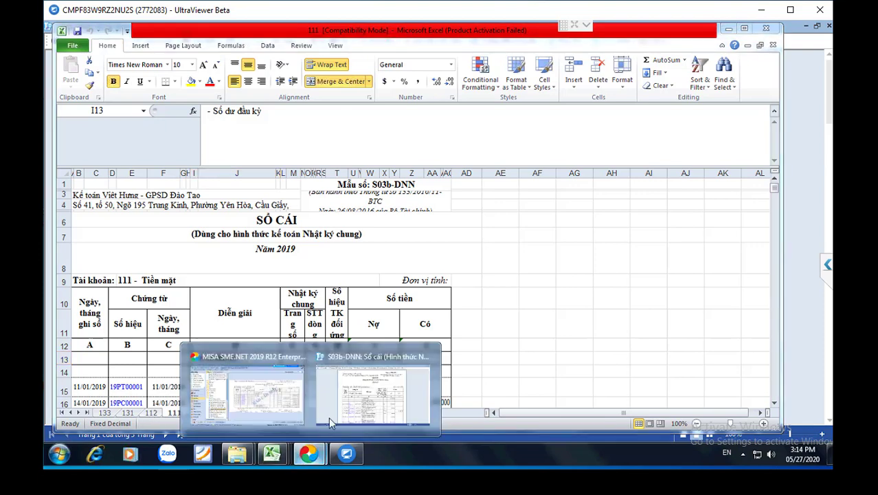
click(369, 405)
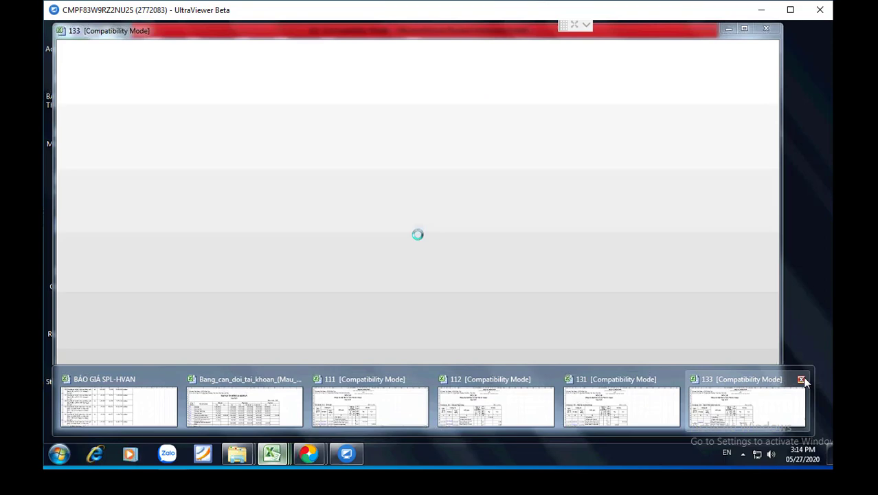
- Close the separate account 133, 131 and 112 workbooks without saving their changes
click(799, 376)
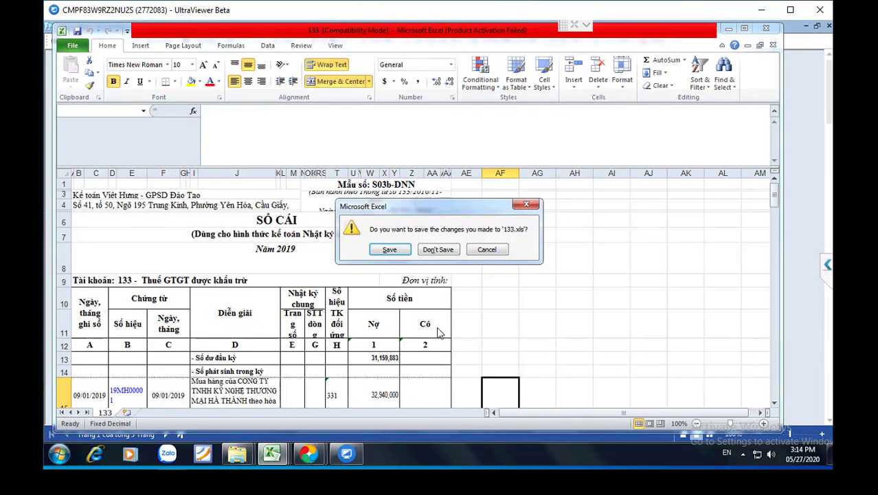
click(439, 250)
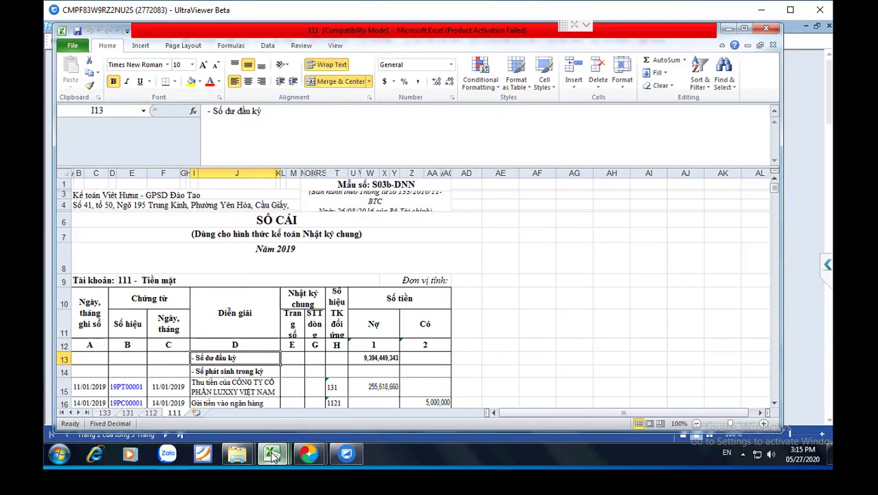
mouse_move(273, 454)
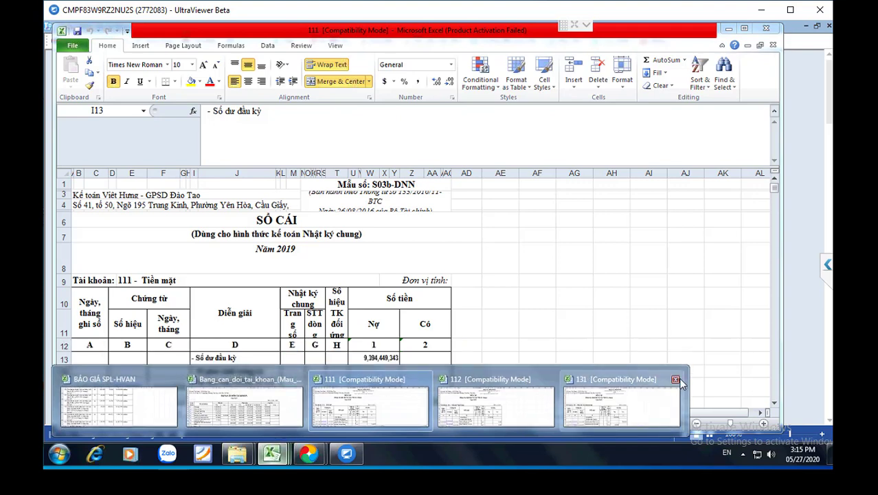
click(676, 380)
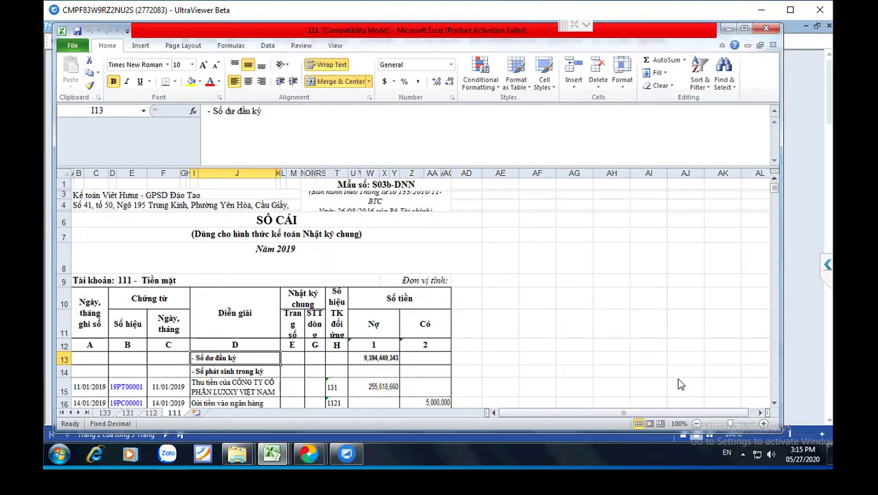
click(434, 250)
click(272, 454)
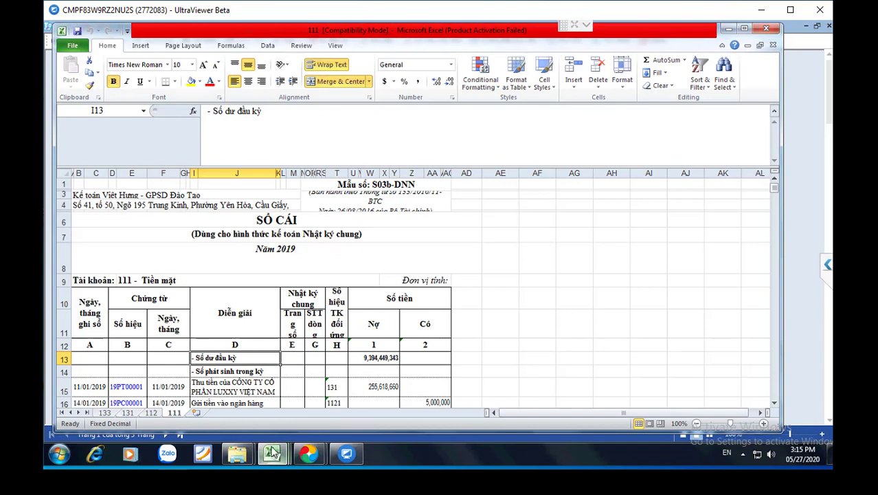
click(549, 380)
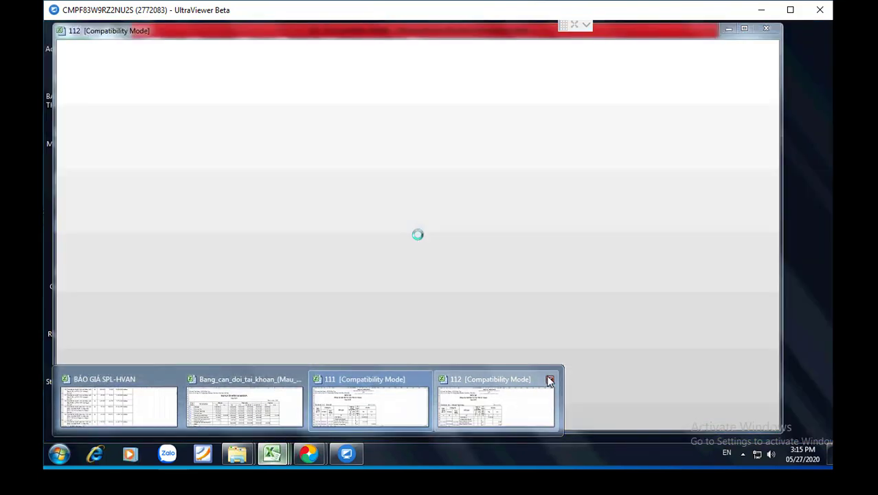
click(437, 249)
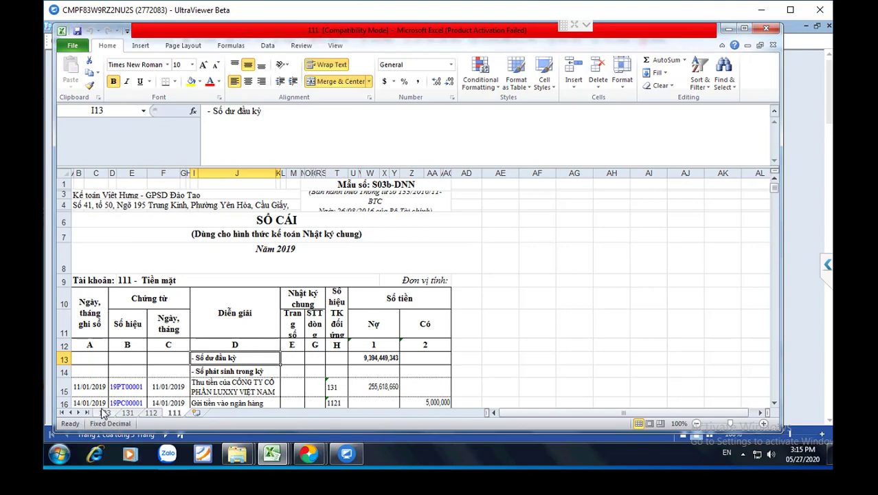
- Switch to MISA SME.NET, close the account 133 ledger preview, and reopen the S03b-DNN ledger parameters with account 133 deselected
click(307, 455)
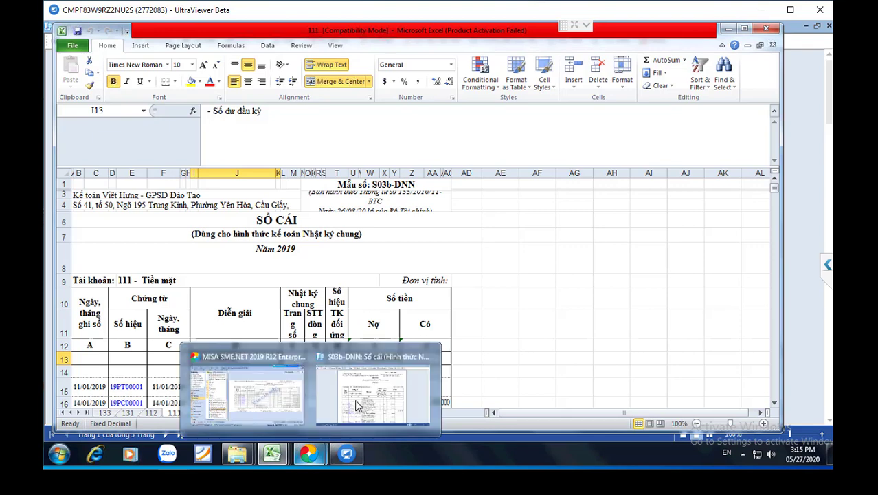
click(358, 397)
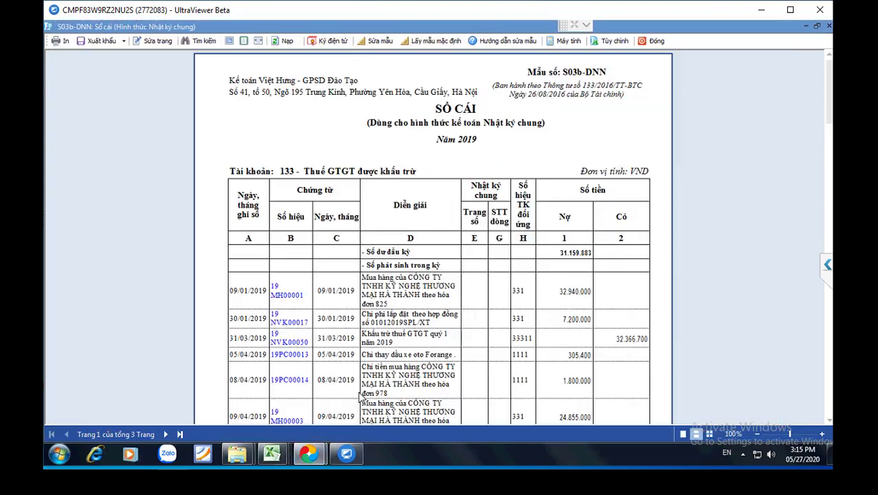
click(653, 40)
double_click(204, 327)
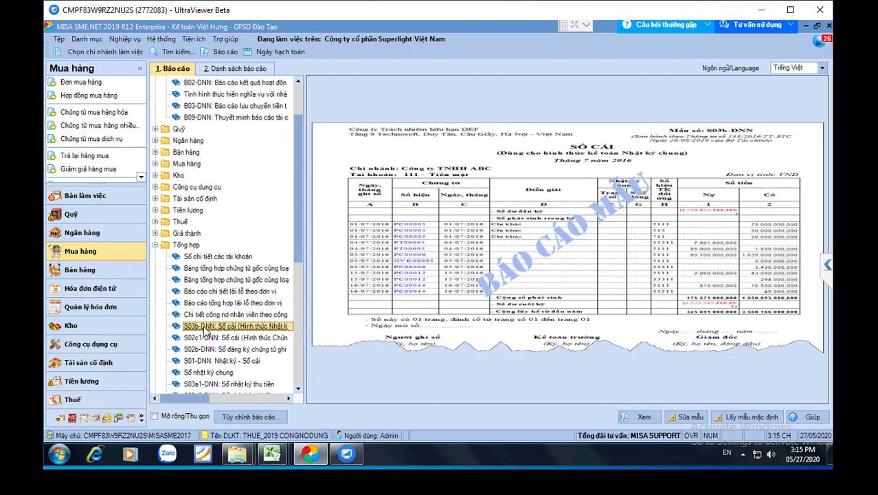
click(290, 180)
click(291, 180)
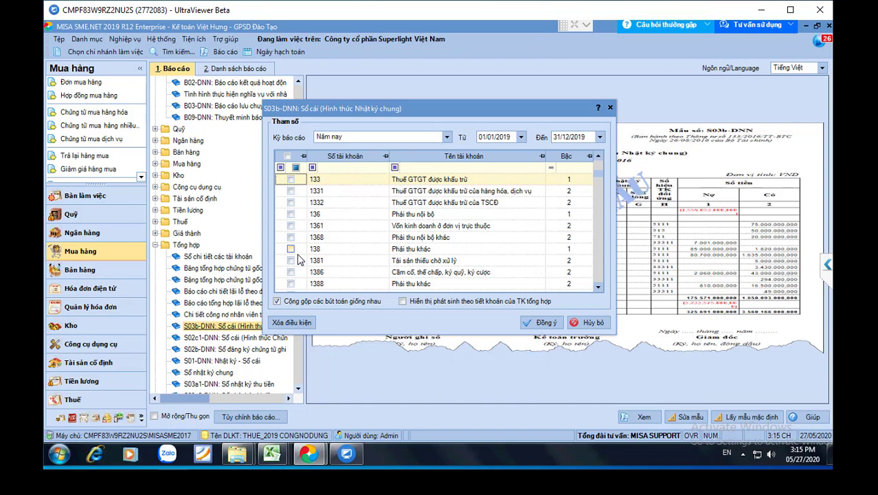
- Check the account balance workbook for the account that follows 133, leaving account 138 deselected in the ledger parameters
click(291, 248)
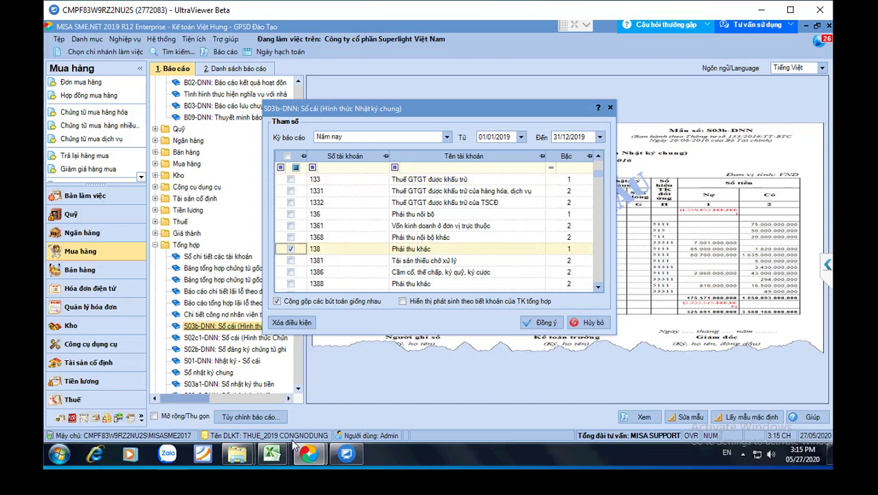
mouse_move(272, 451)
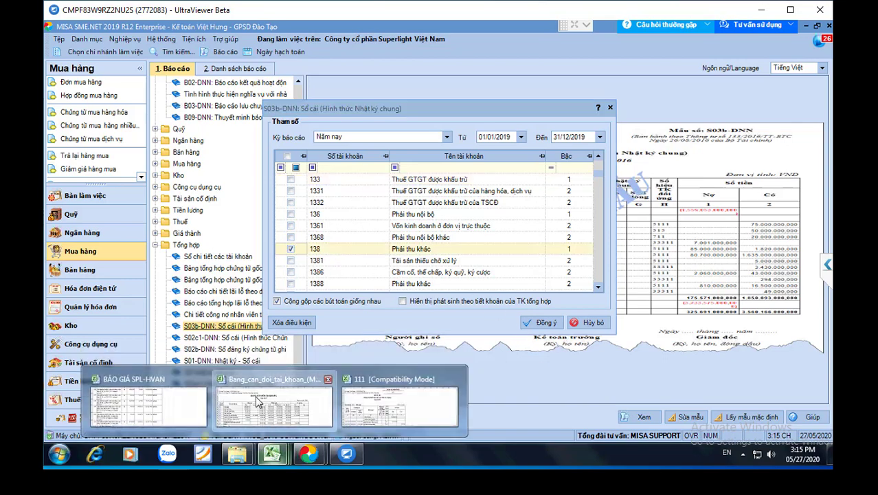
click(258, 402)
scroll(185, 360, down, 2)
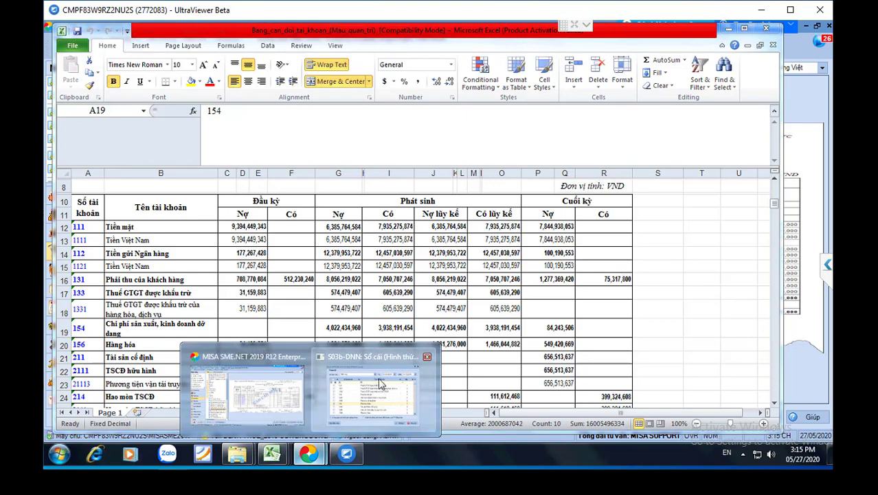
click(382, 390)
click(290, 249)
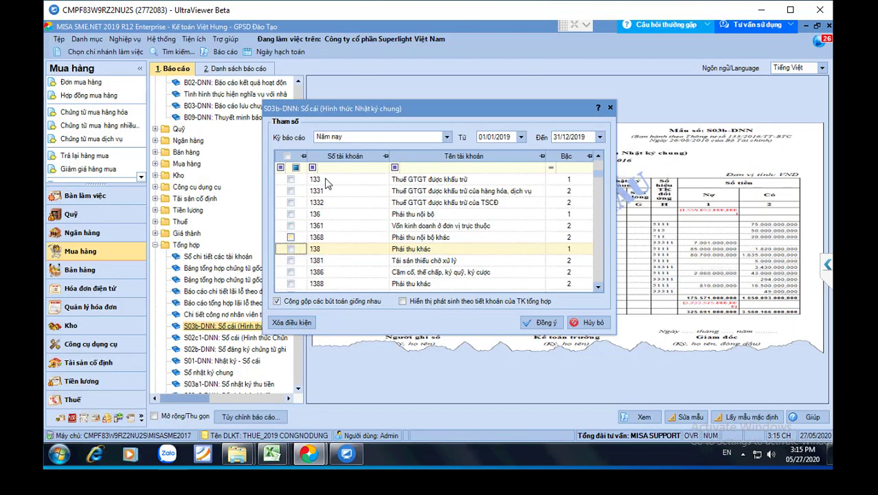
- Filter the account list for 154, select that account, and generate its 2019 general ledger
click(337, 167)
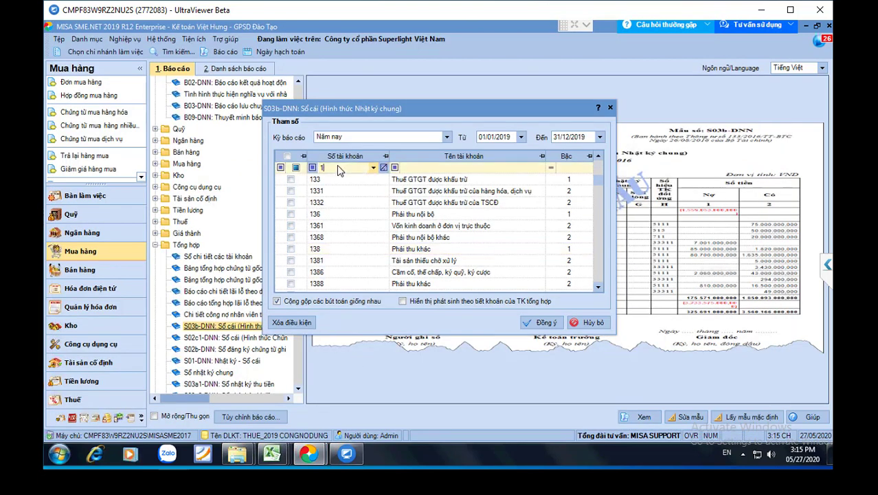
text(154)
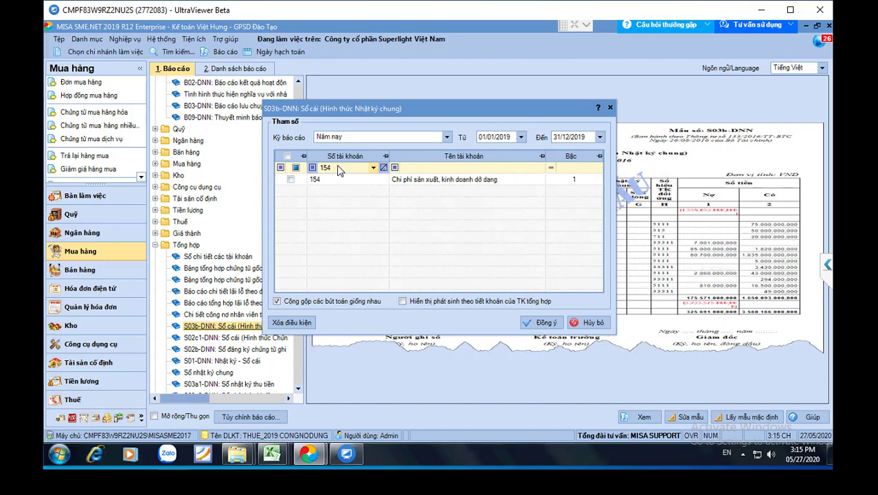
key(space)
key(Return)
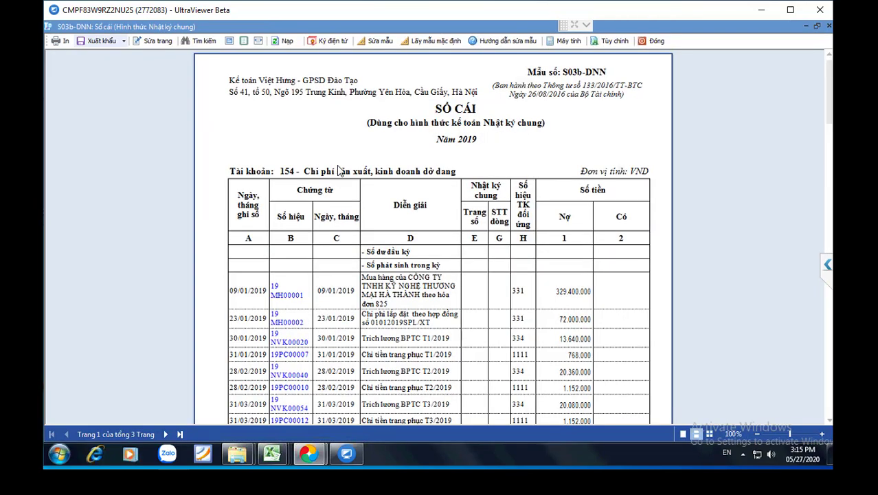
- Export the account 154 ledger to an Excel 97-2003 file named 154 in the so cai 2019 folder
key(alt+x)
key(Down)
key(Return)
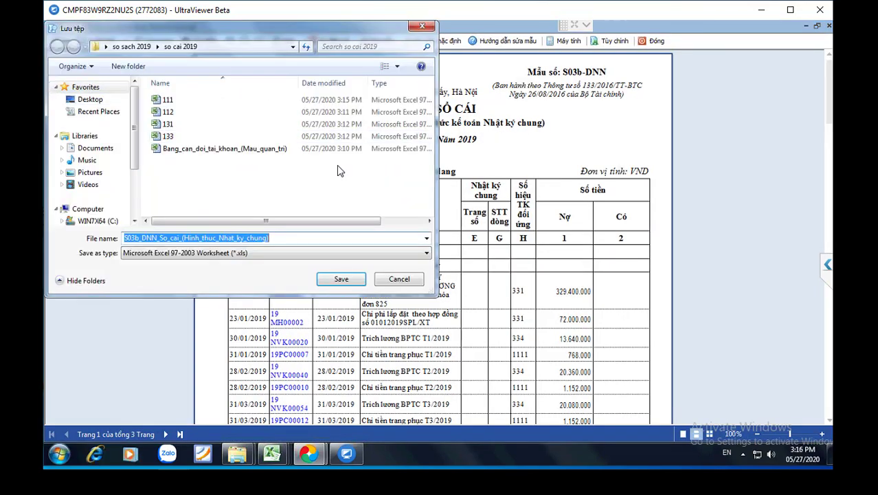
text(154)
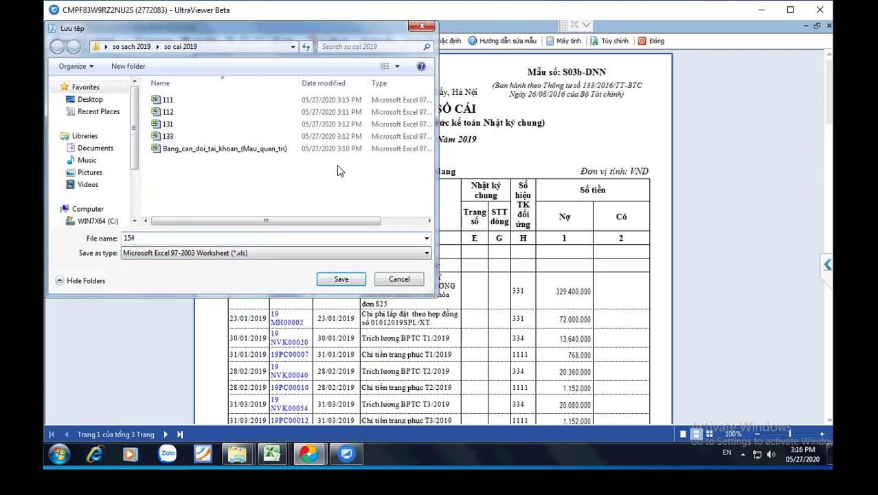
key(Return)
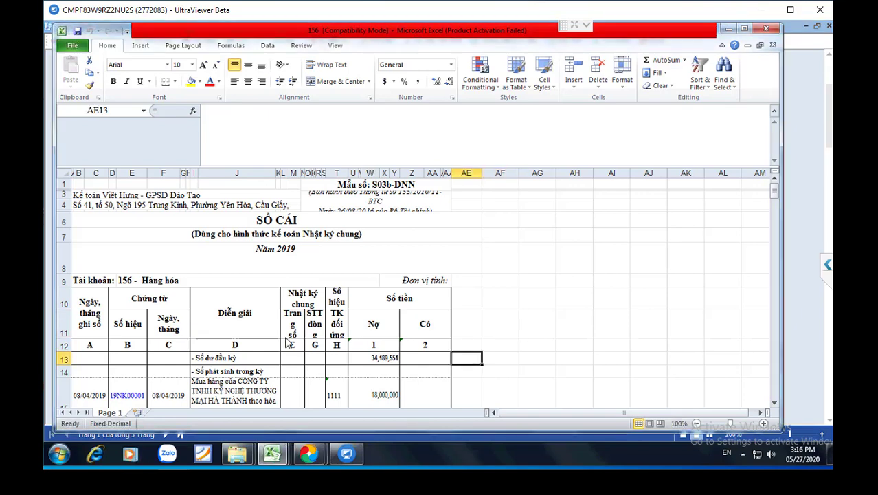
- Switch back to MISA SME.NET and reopen the S03b-DNN ledger parameters with account 156 deselected
click(307, 456)
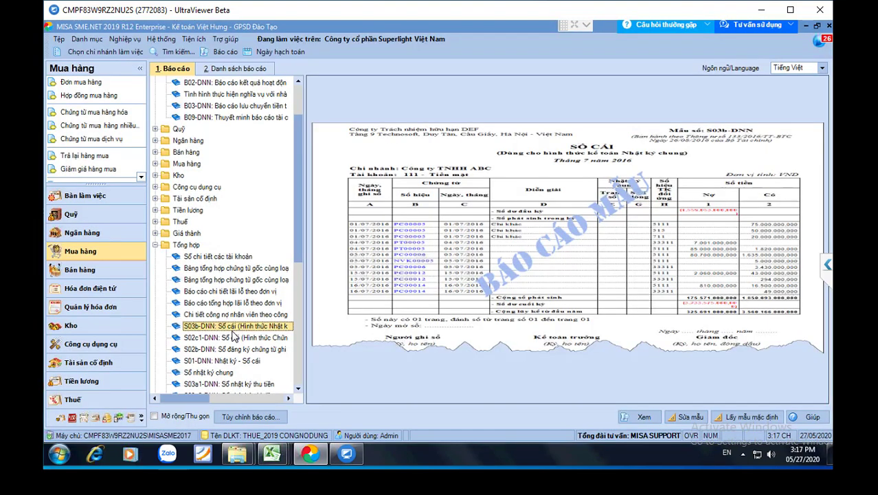
double_click(230, 328)
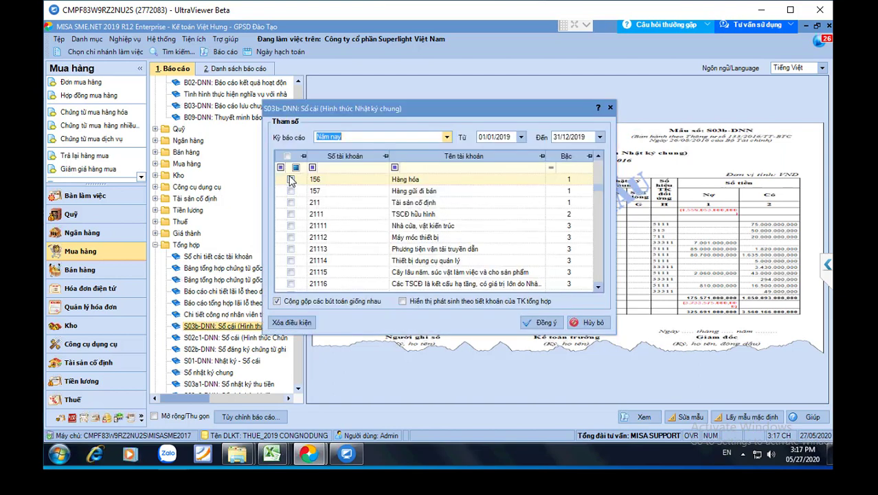
click(291, 180)
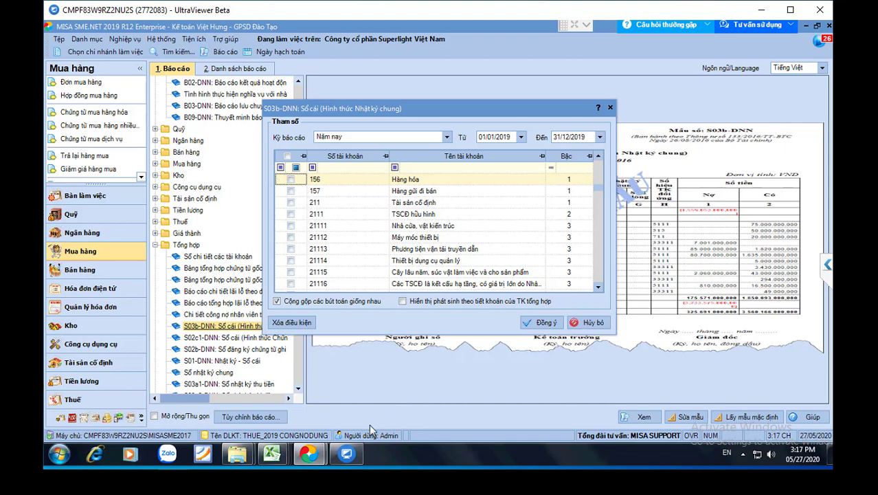
- Switch to the account 154 workbook in Excel and rename its sheet as "154"
mouse_move(272, 456)
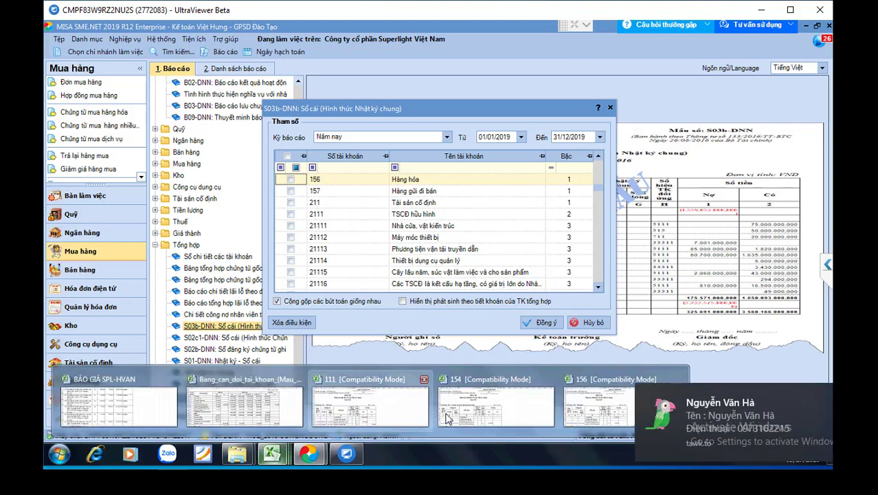
click(478, 404)
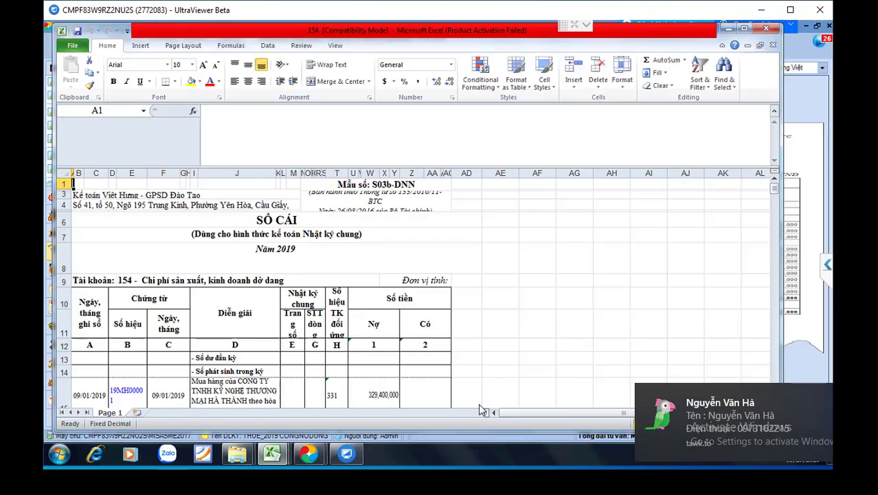
double_click(110, 412)
text(154)
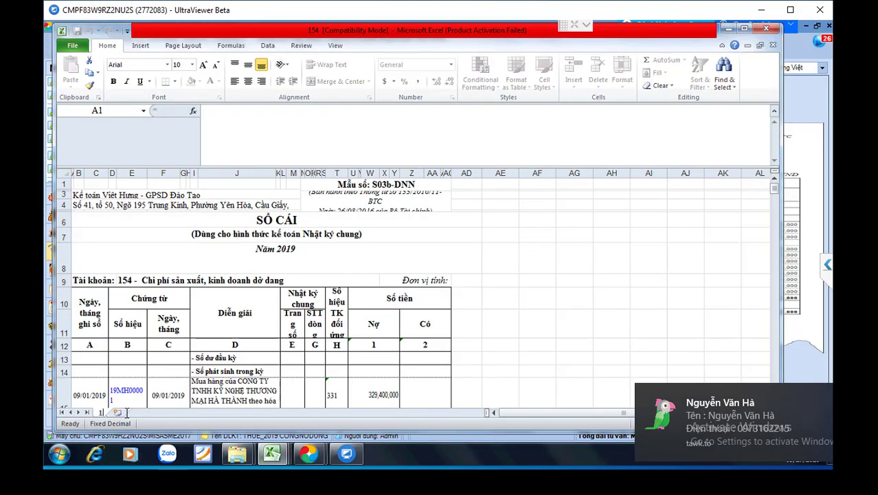
key(Return)
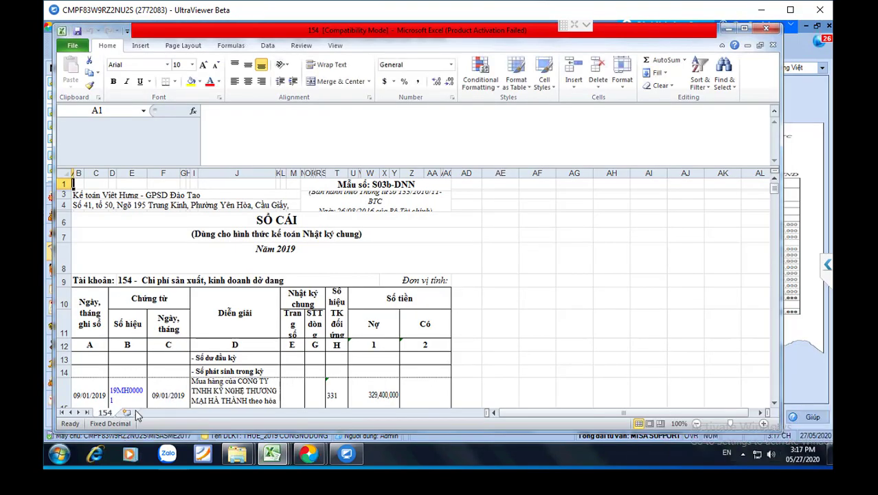
- Copy sheet "154" into 111.xls, placing it before sheet "133"
right_click(104, 411)
key(m)
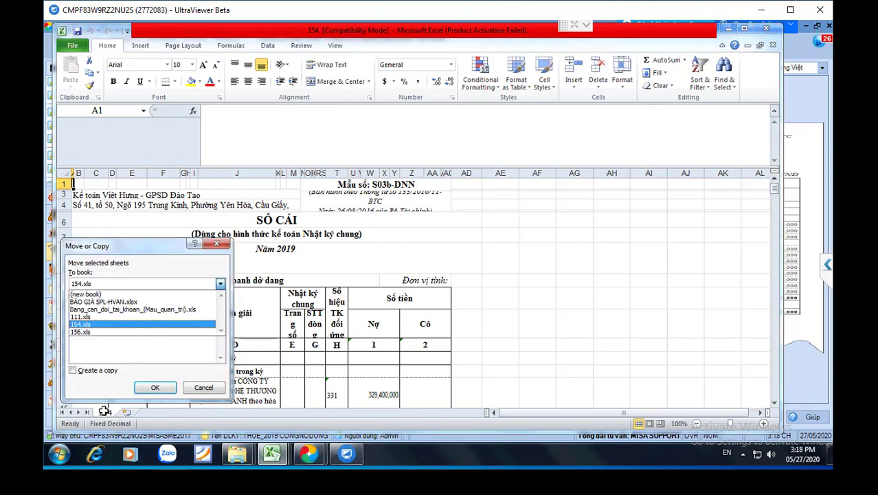
key(Up)
key(Return)
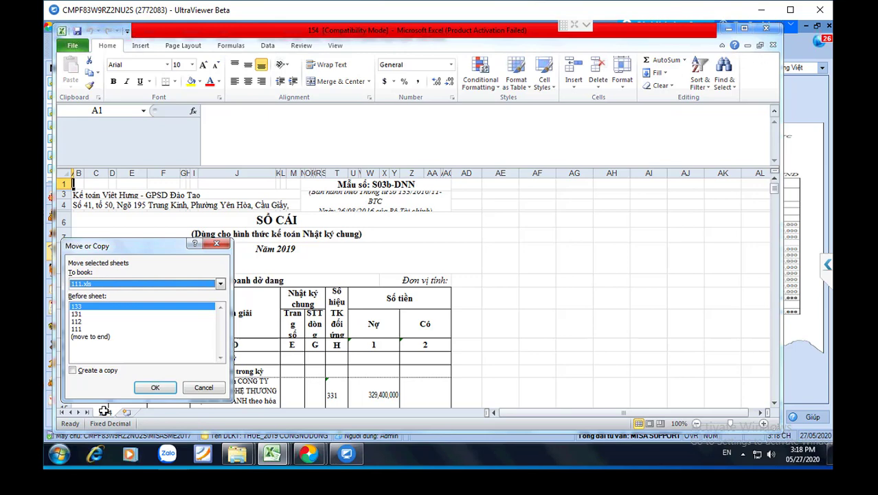
key(Return)
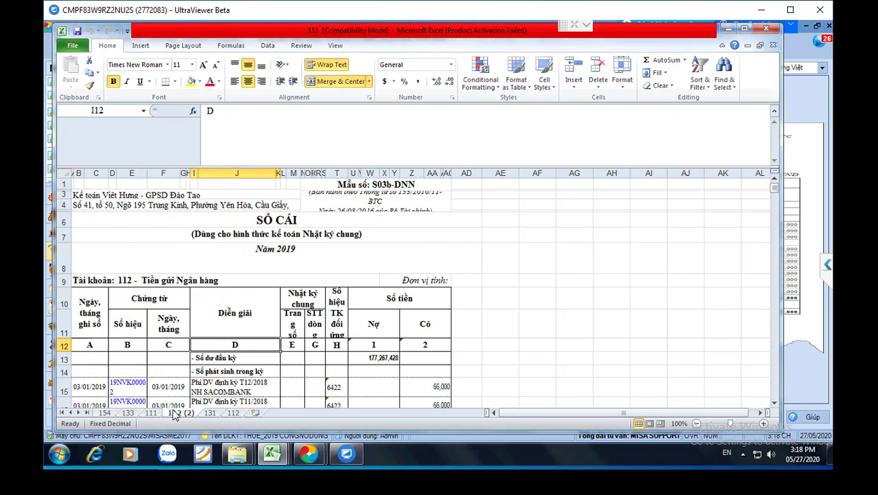
- Rename the sheet of the account 156 workbook as "156"
click(349, 374)
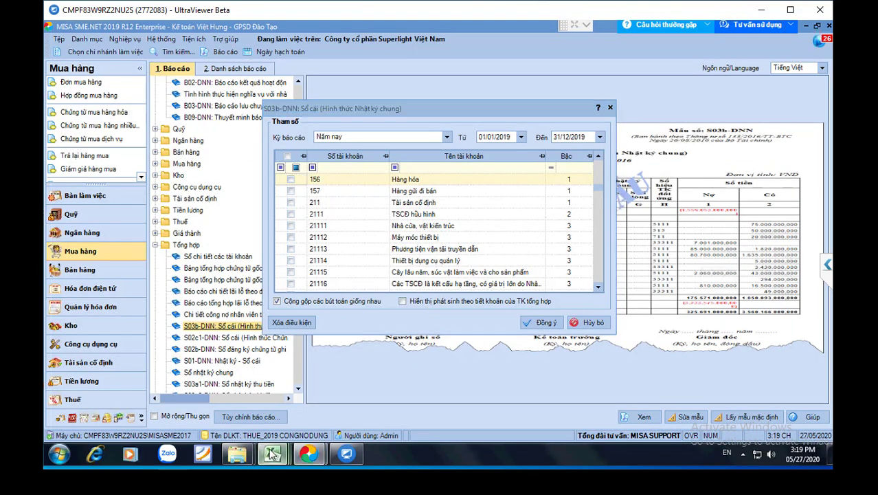
mouse_move(272, 454)
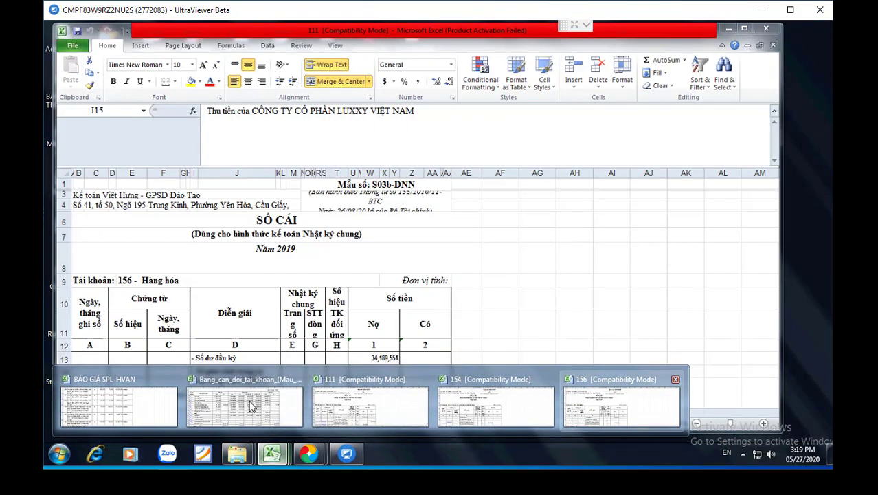
click(250, 407)
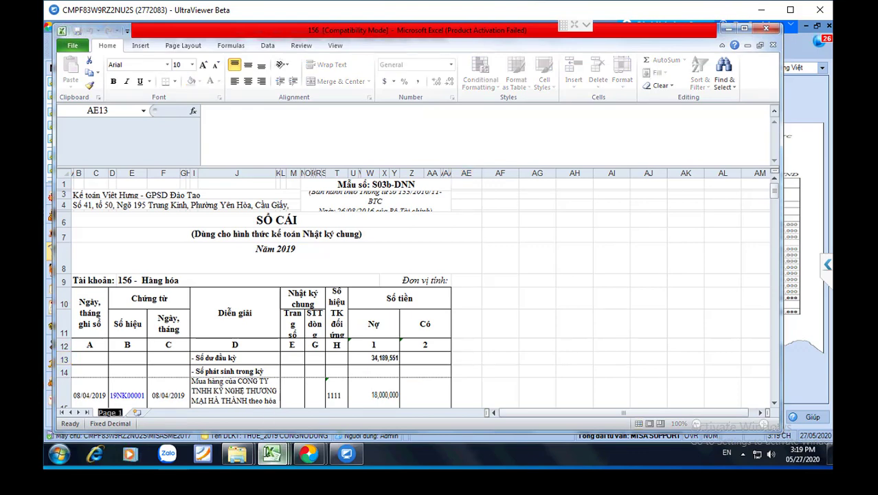
mouse_move(283, 455)
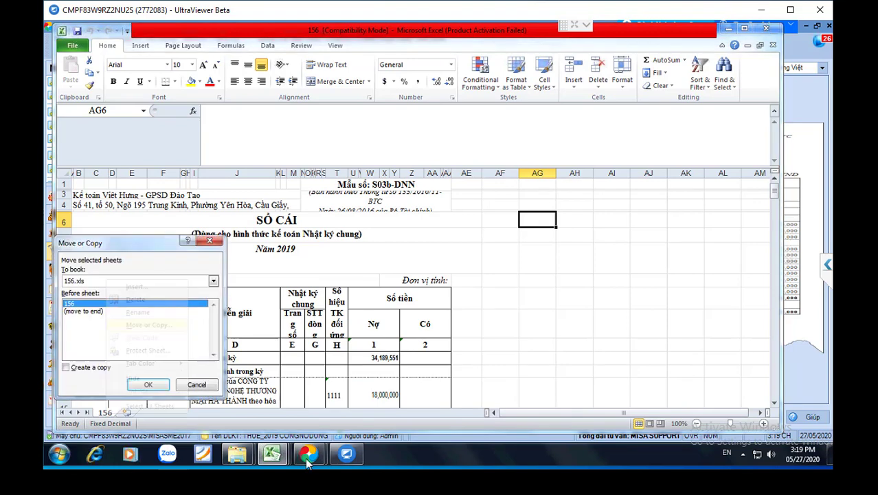
- Copy sheet "156" into 111.xls, placing it before sheet "133"
click(214, 280)
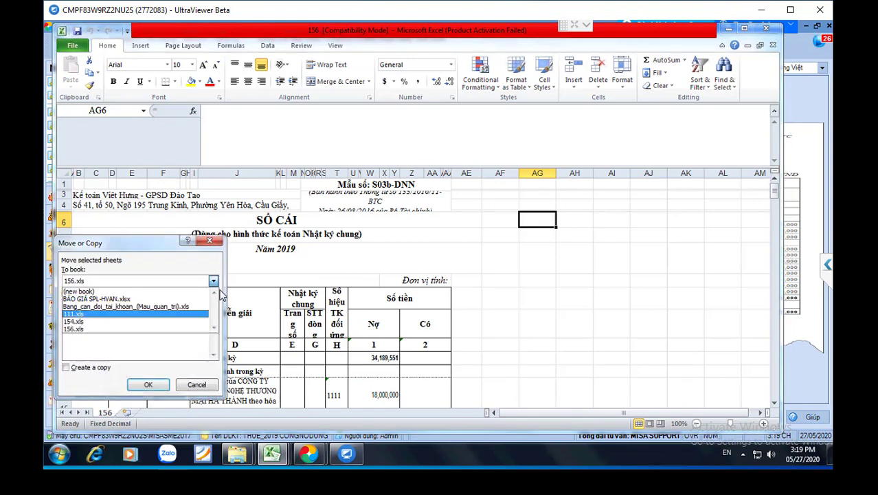
click(138, 317)
key(alt+c)
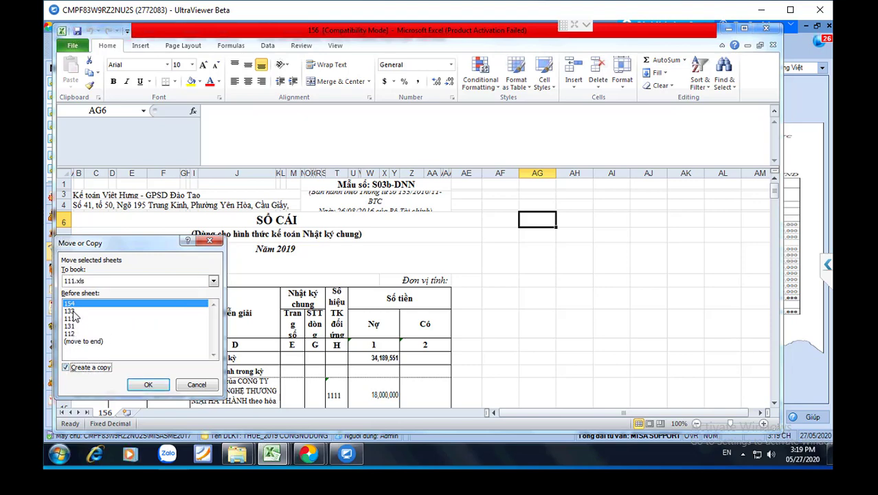
click(74, 311)
click(78, 304)
click(75, 311)
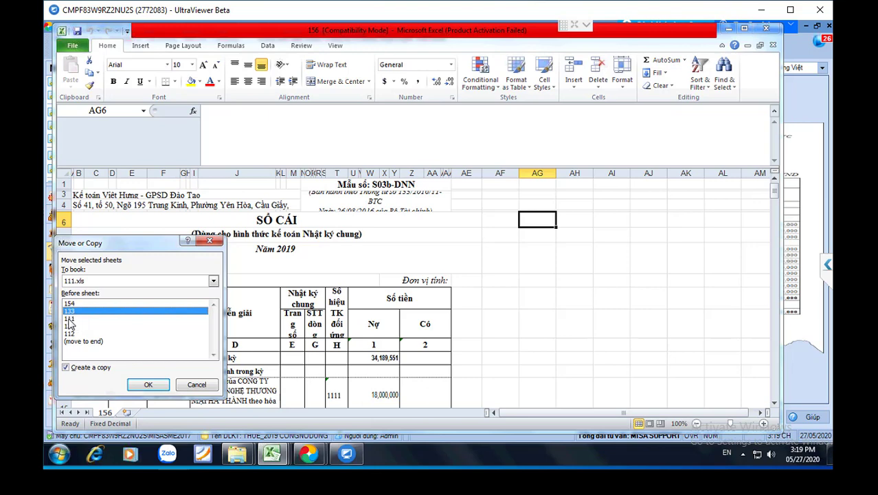
click(147, 385)
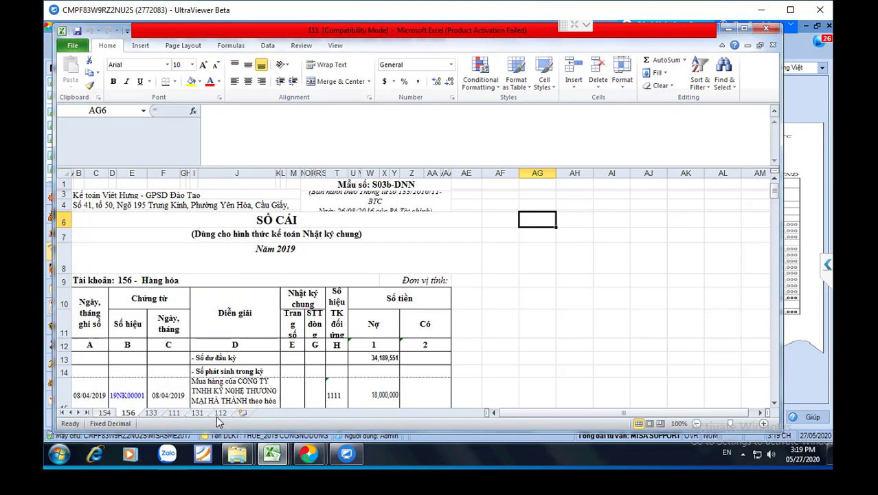
- Group sheets "154", "156" and "133" and duplicate them between sheets "131" and "112"
click(151, 413)
click(134, 413)
click(152, 413)
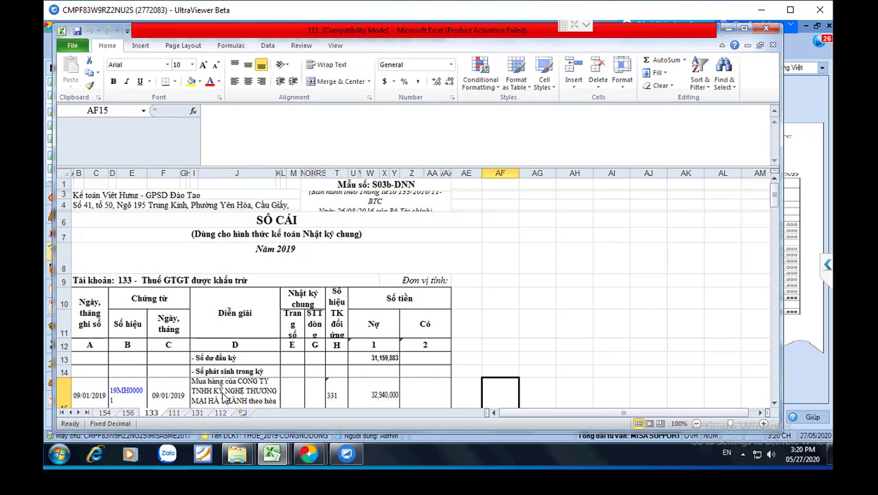
click(105, 196)
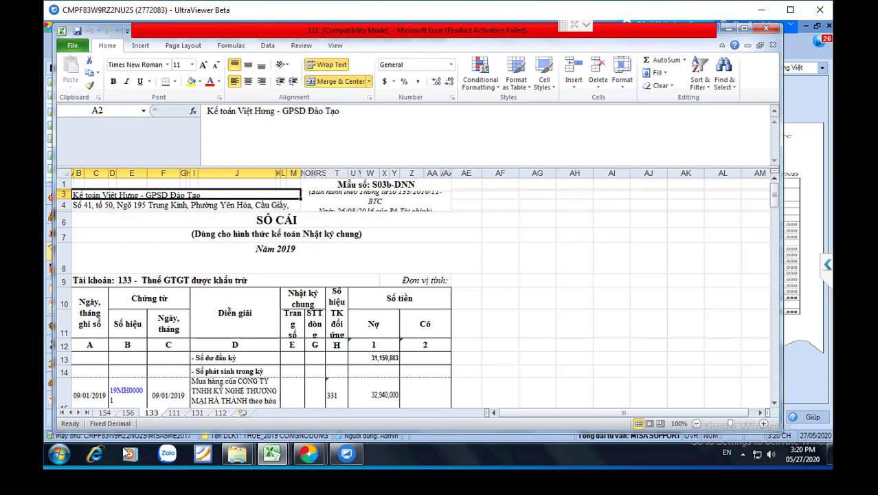
shift+click(104, 412)
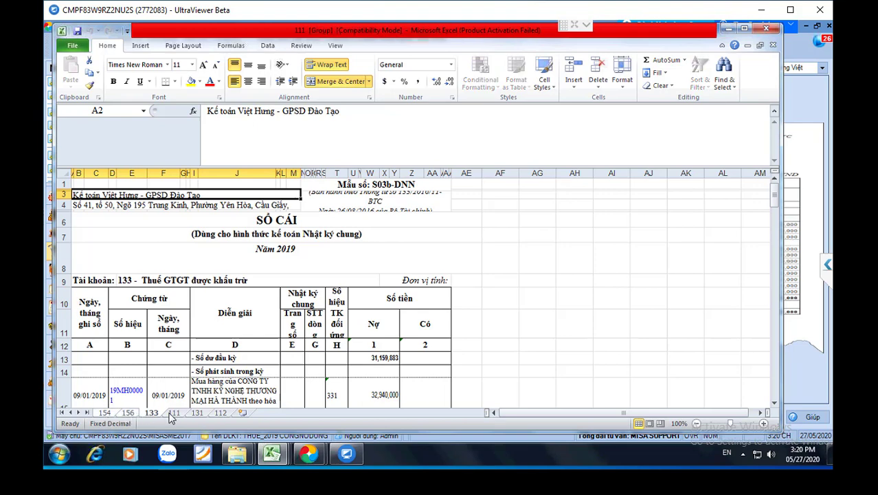
drag(171, 417, 219, 416)
- Group all the ledger sheets and set the company name in the header of every sheet to "Công ty A"
click(198, 412)
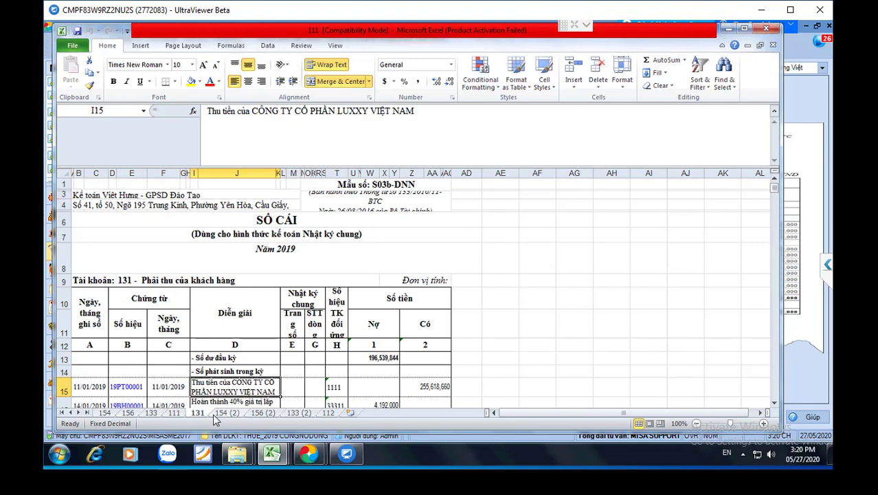
ctrl+click(217, 415)
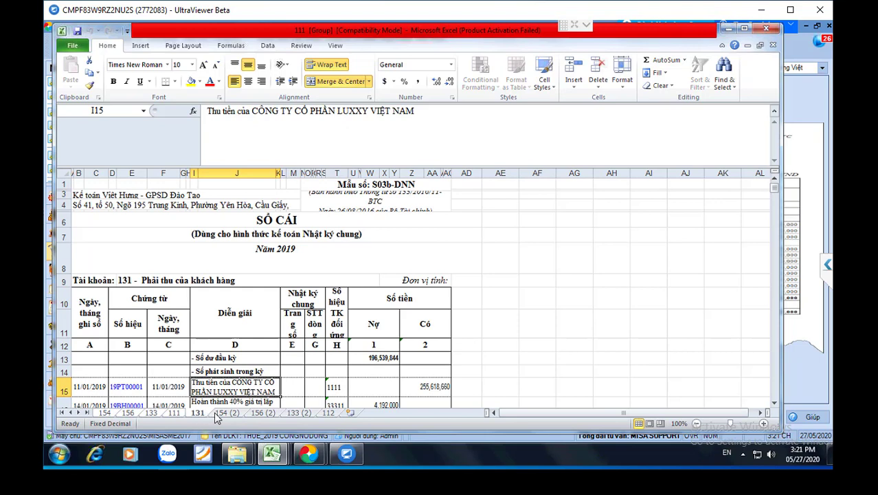
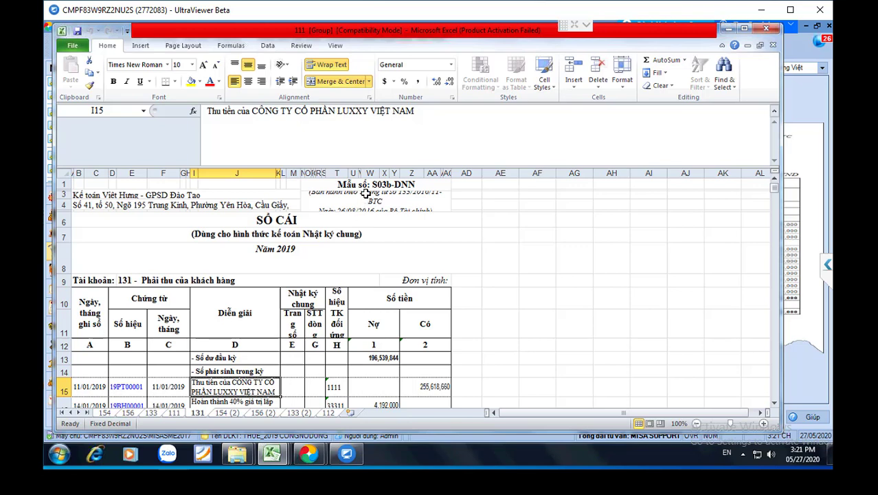
click(87, 195)
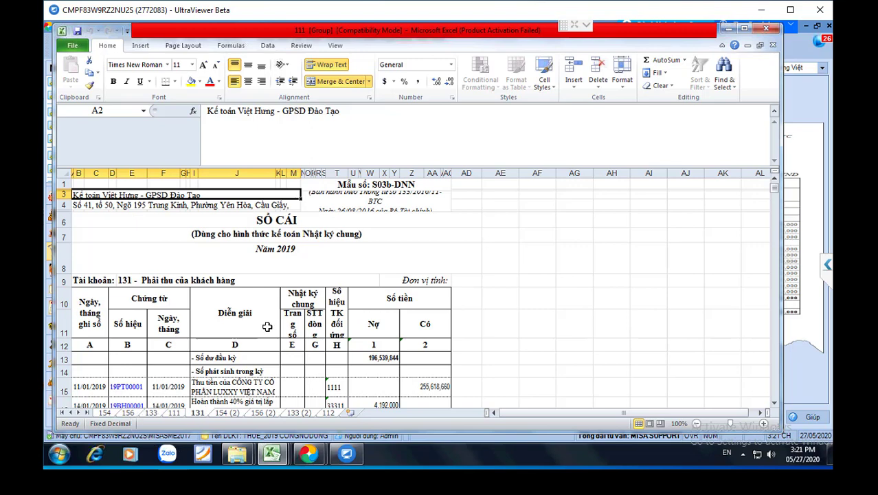
drag(350, 112, 229, 94)
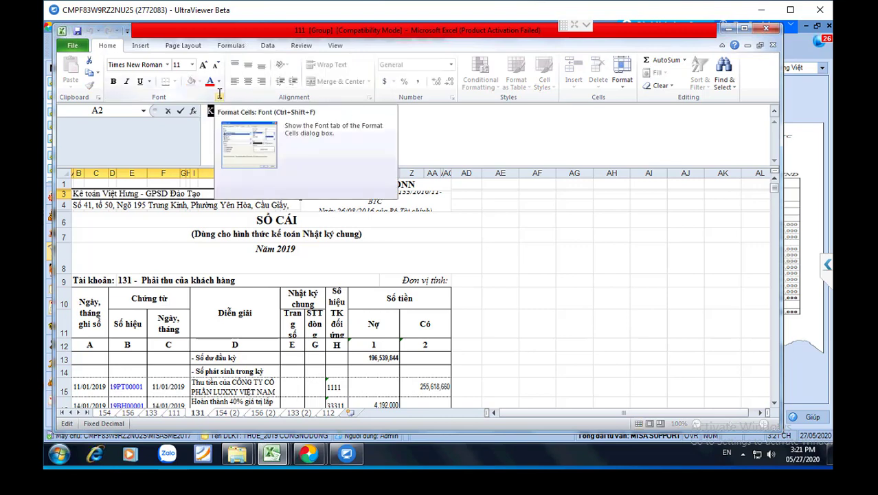
text(Công ty A)
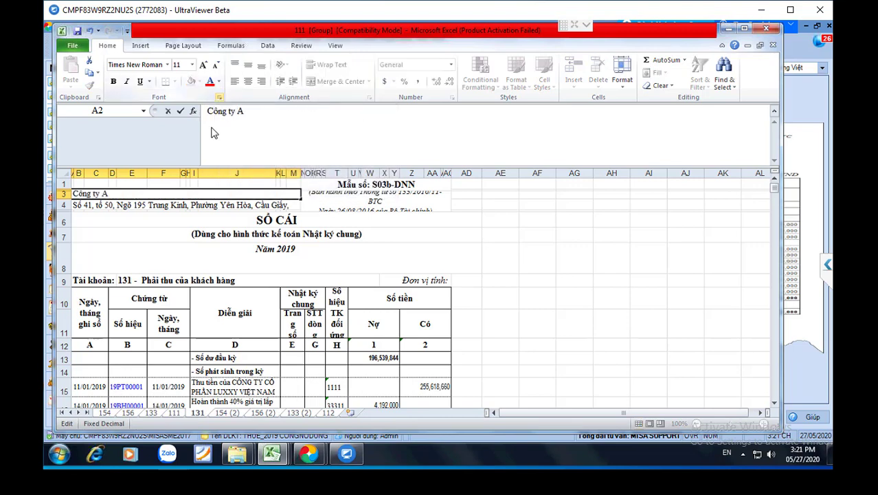
key(Return)
click(193, 235)
click(143, 207)
click(100, 196)
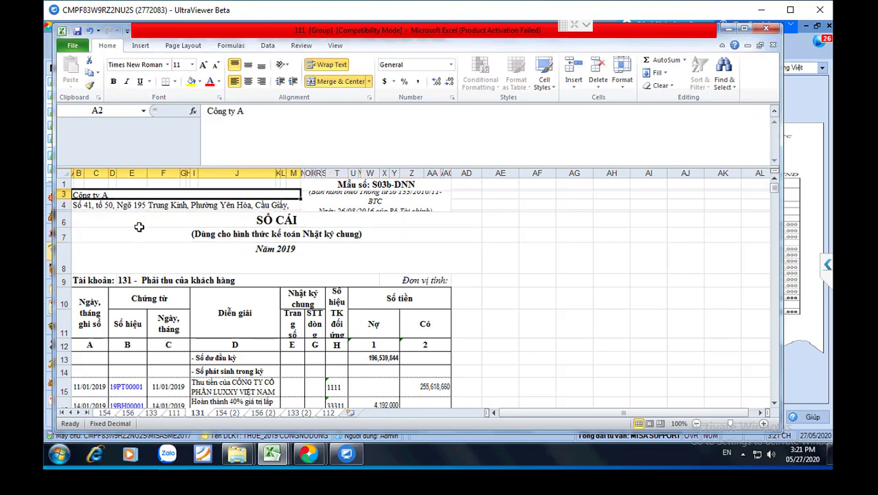
- Go through the ledger sheets from "156" to "112" and check the company name in each header
click(137, 415)
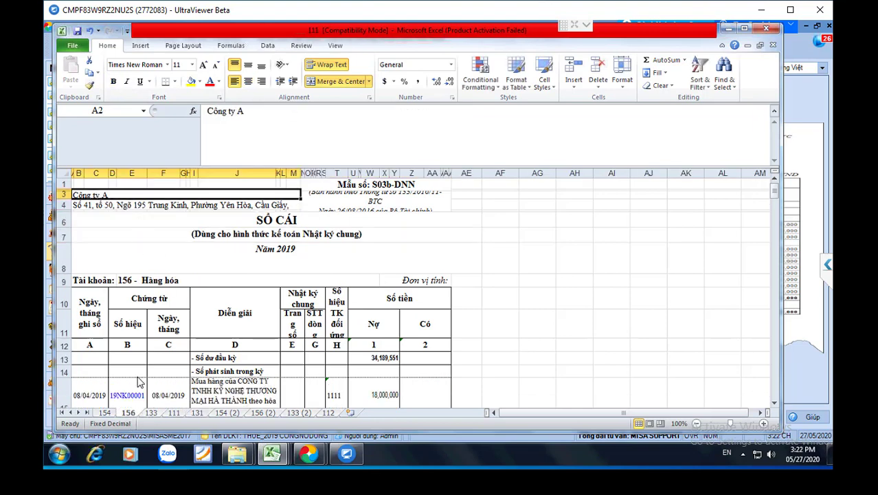
click(151, 416)
click(176, 414)
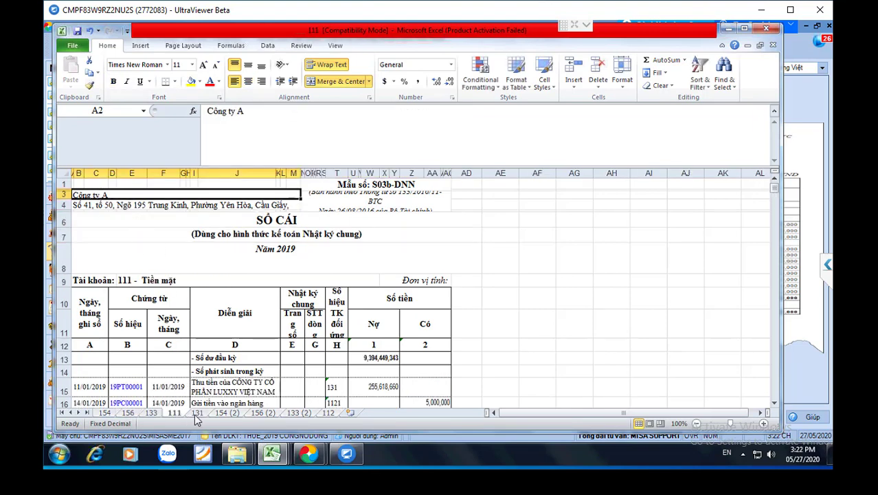
click(196, 414)
click(227, 414)
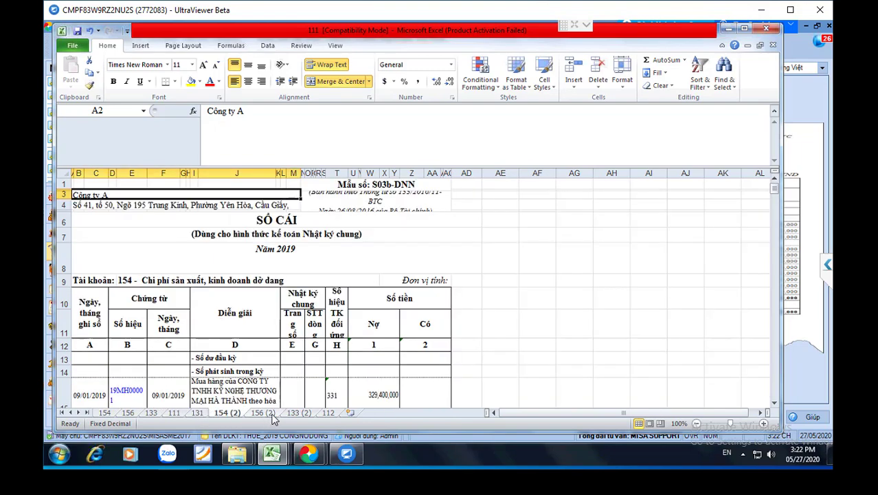
click(264, 414)
click(298, 413)
click(328, 413)
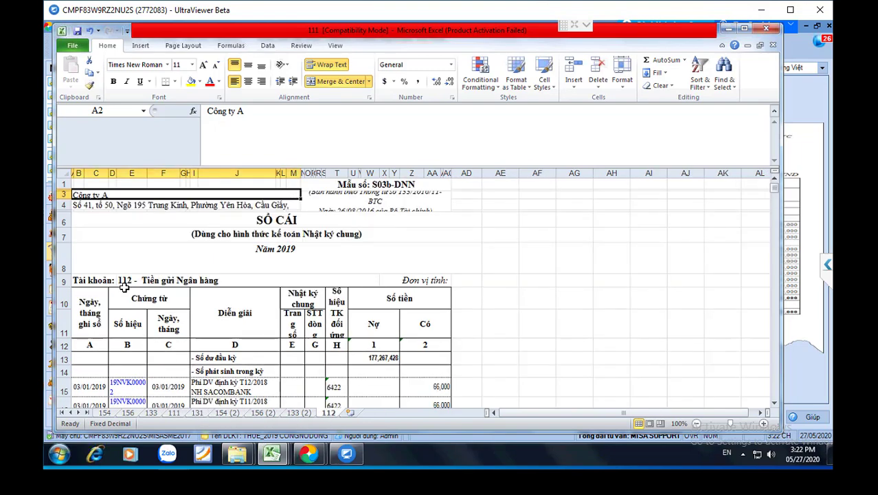
- Examine the company name and address in the second page header of sheet "112", rows 41 and 42
scroll(140, 343, down, 3)
scroll(140, 344, down, 12)
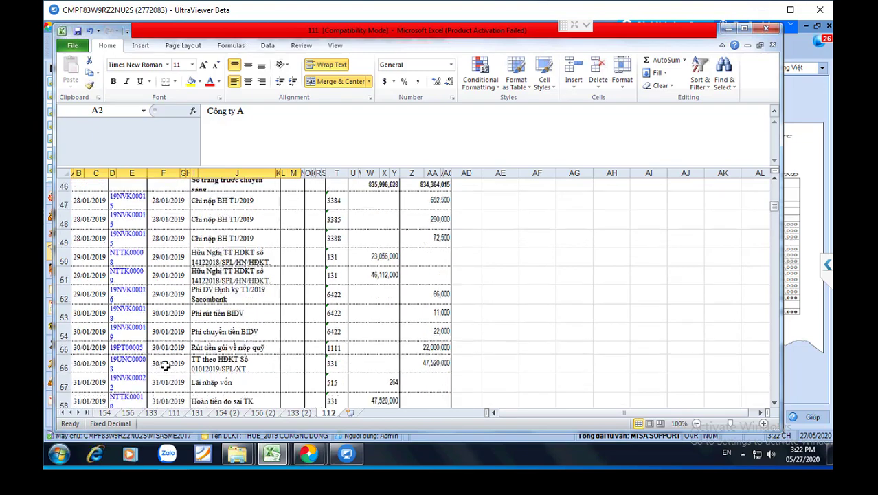
scroll(158, 319, up, 3)
click(135, 244)
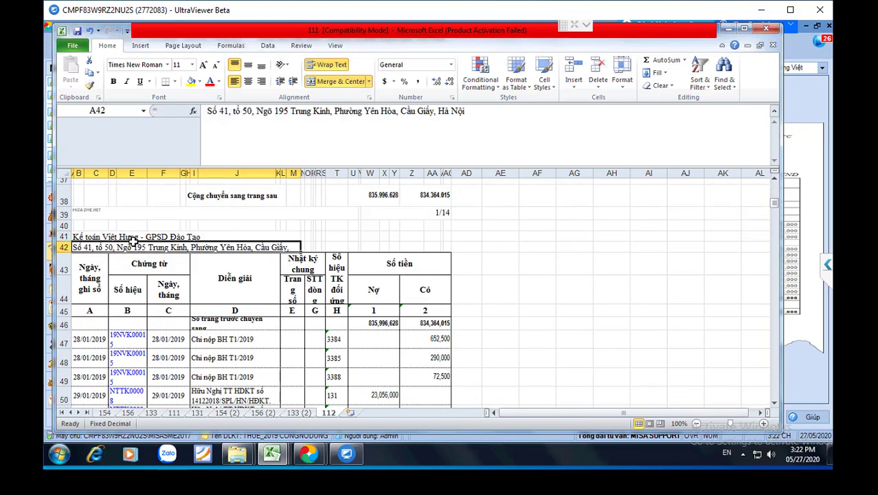
click(140, 237)
click(142, 247)
- Compare the company name in the top header of sheet "154" with the repeated page header in cell A38
click(105, 413)
click(308, 355)
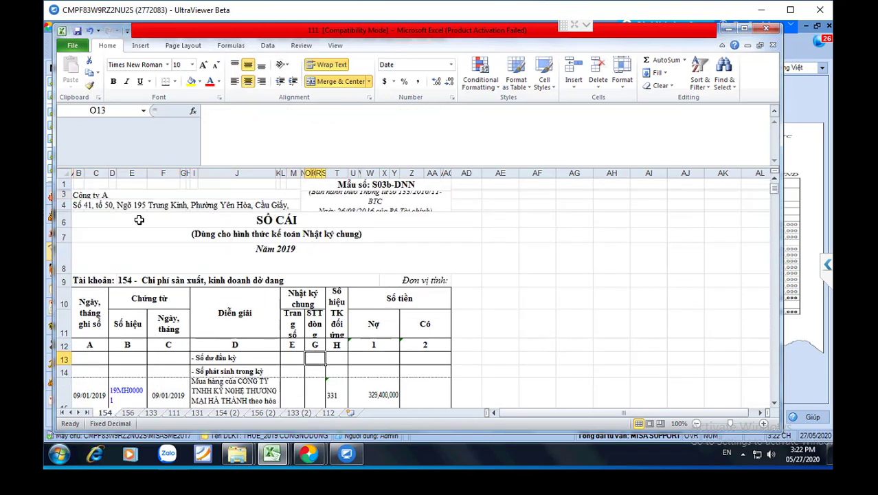
click(102, 198)
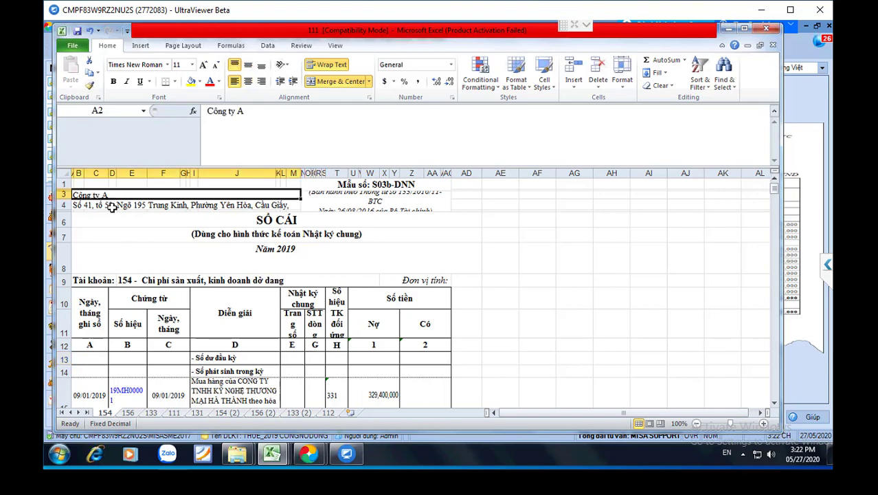
click(111, 207)
scroll(157, 371, down, 5)
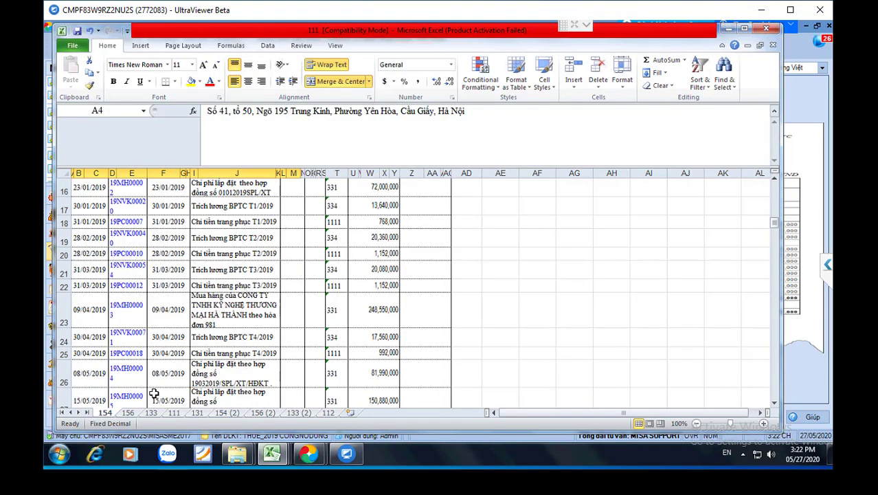
scroll(154, 393, down, 5)
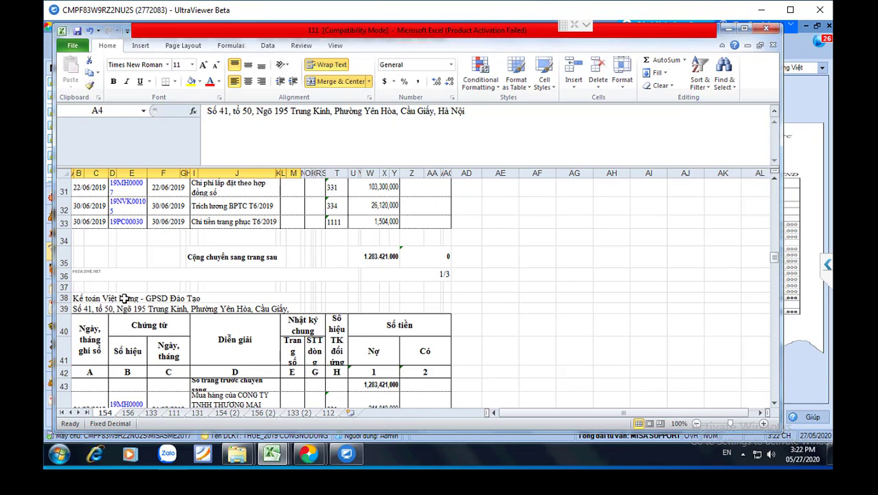
click(123, 299)
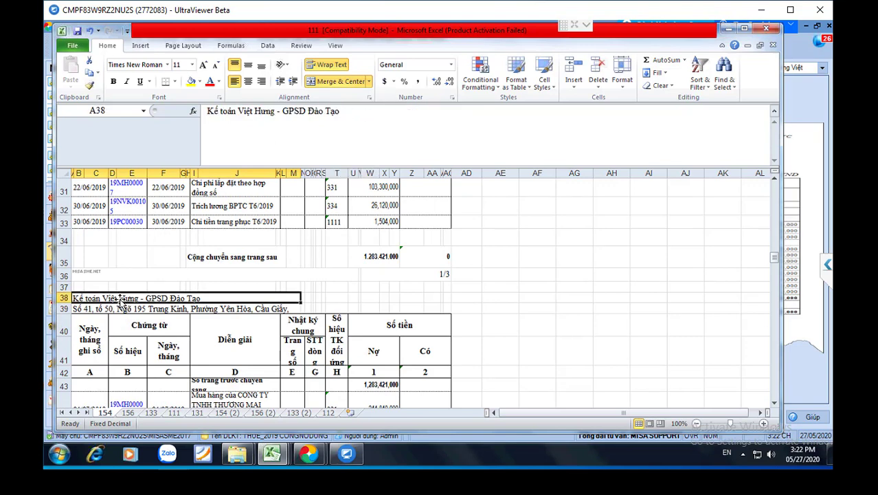
drag(346, 111, 203, 110)
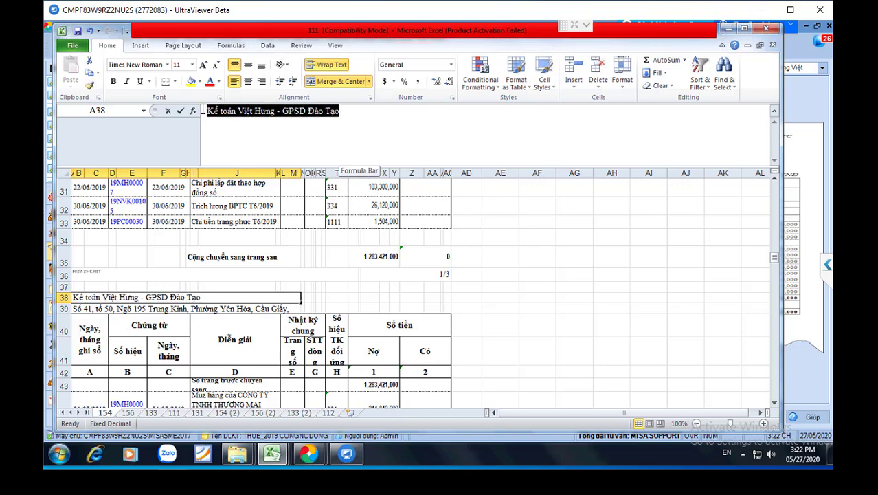
click(203, 110)
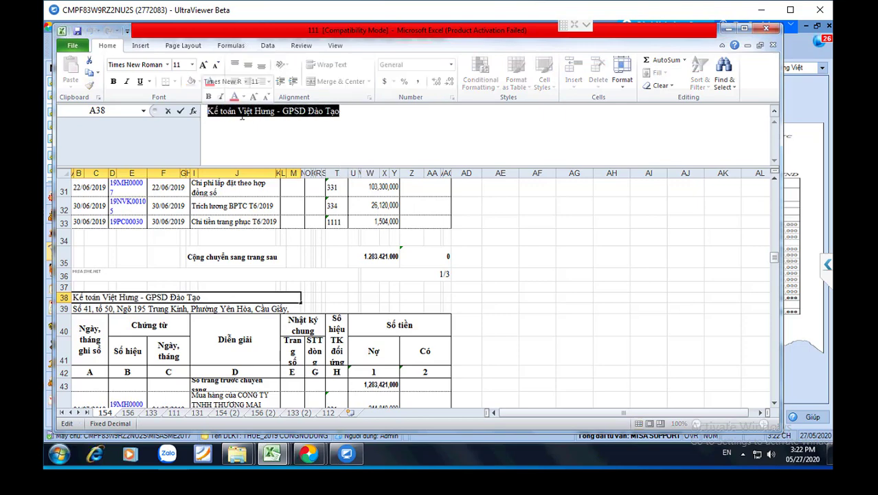
drag(347, 115, 206, 113)
click(130, 387)
click(124, 302)
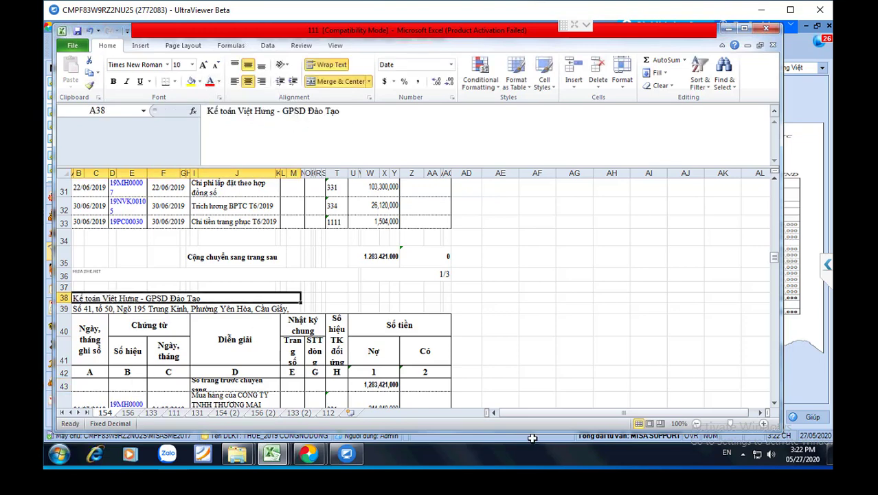
key(ctrl+c)
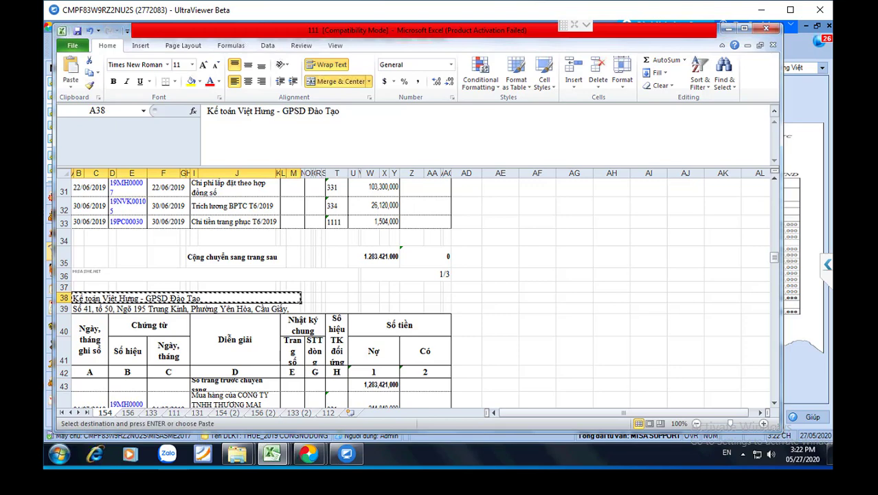
key(Escape)
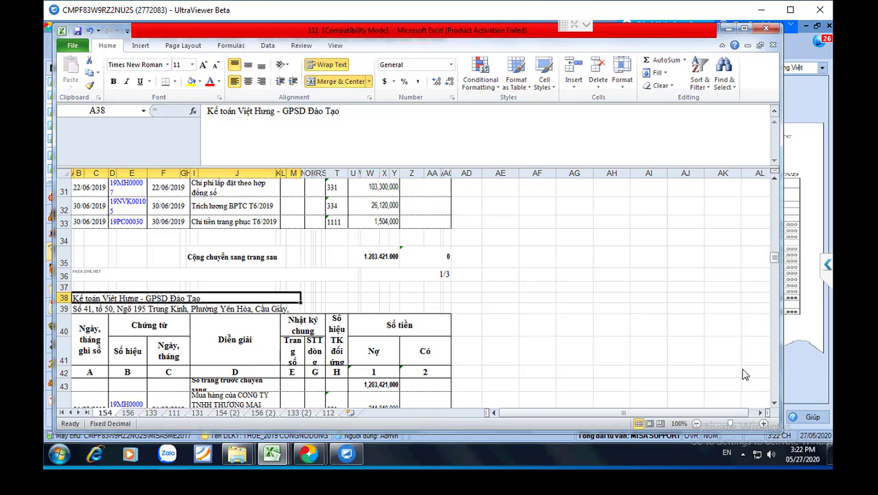
- Copy the company name text from cell A38 and use it as the search text in Find and Replace
drag(347, 112, 196, 105)
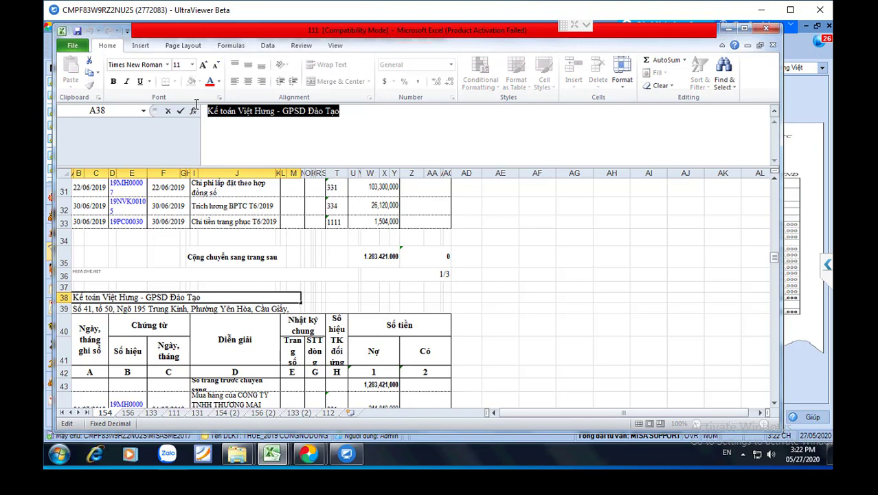
key(ctrl+c)
key(Escape)
key(ctrl+f)
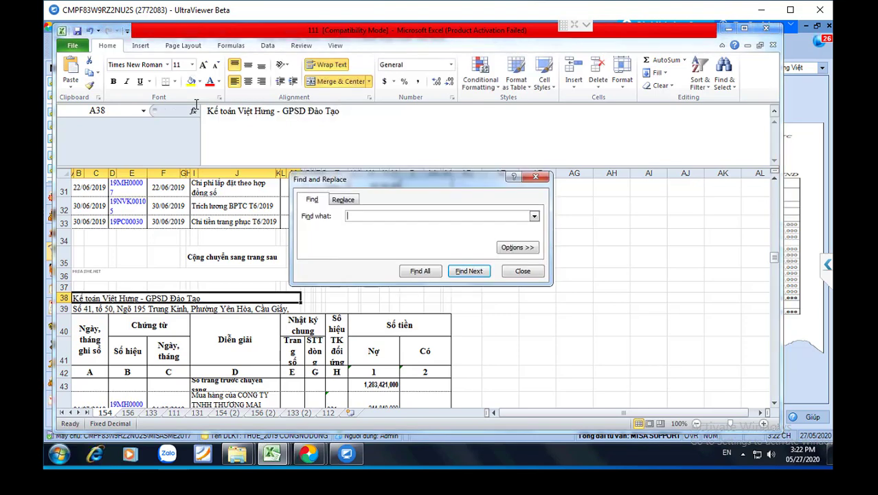
key(ctrl+v)
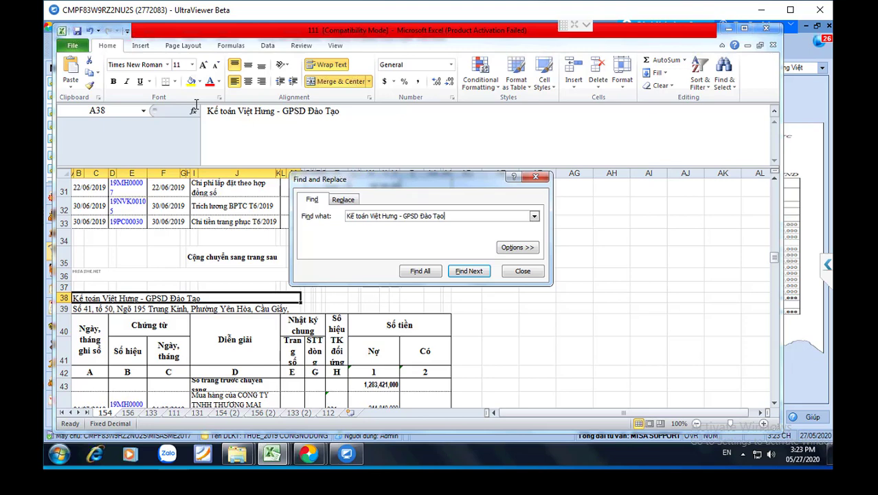
- Replace every occurrence of that company name in sheet "154" with "Công ty cổ phần Superlight Việt Nam" and close the dialog
click(343, 199)
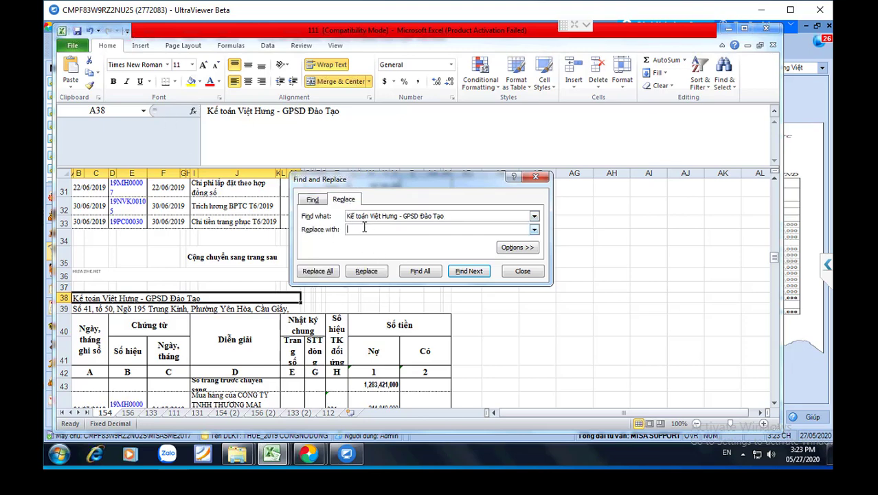
text(Công ty )
text(A)
text(ổ phần Superlight Việt Nam)
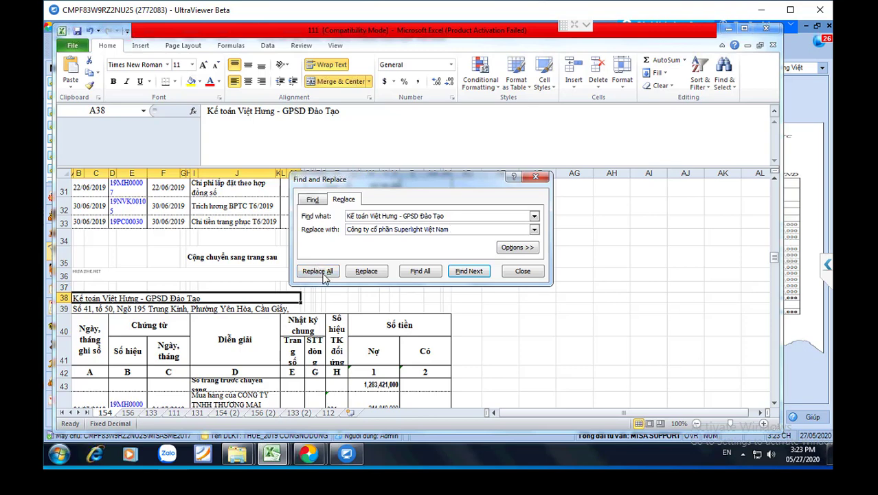
click(317, 271)
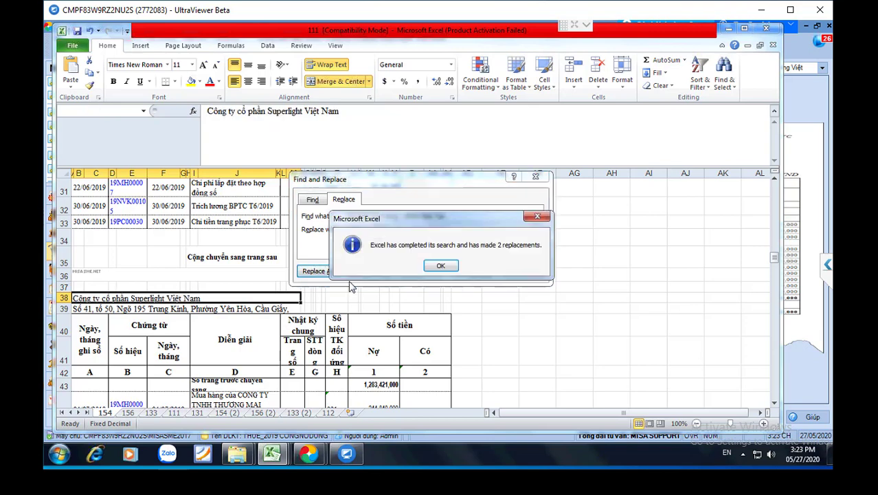
click(441, 267)
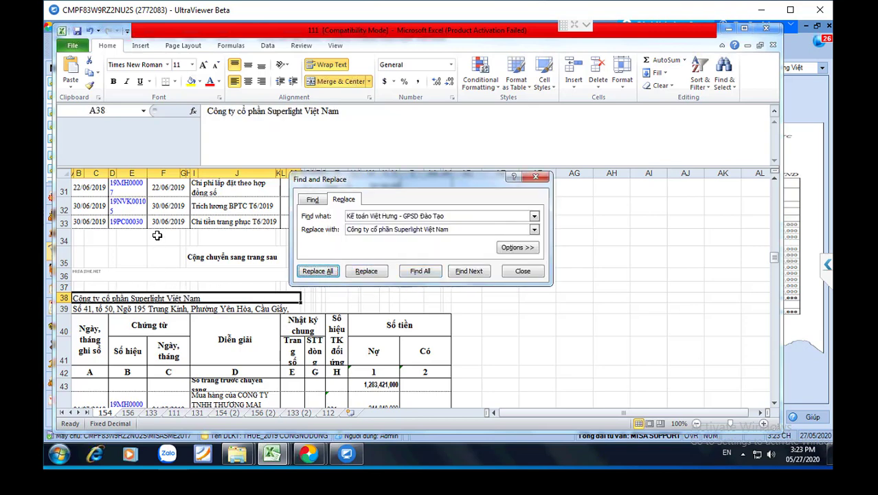
click(523, 271)
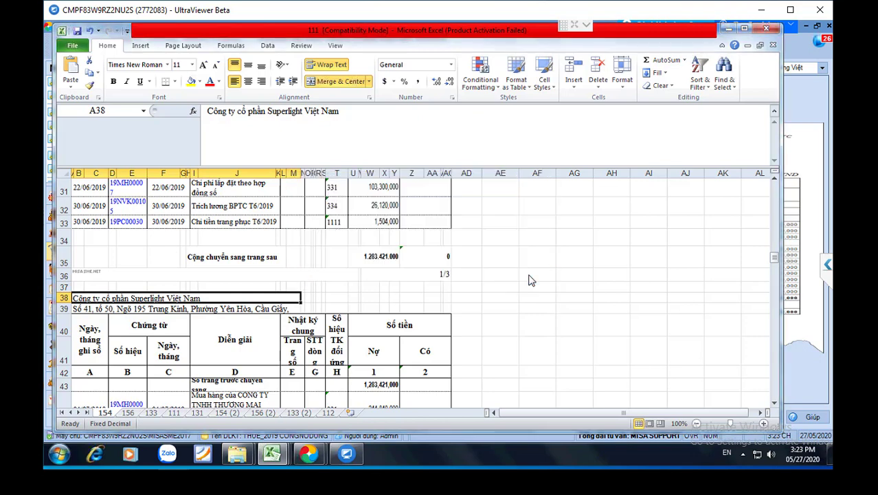
- Copy the company address text from cell A39 and use it as the search text for a replacement
click(259, 308)
drag(460, 110, 164, 110)
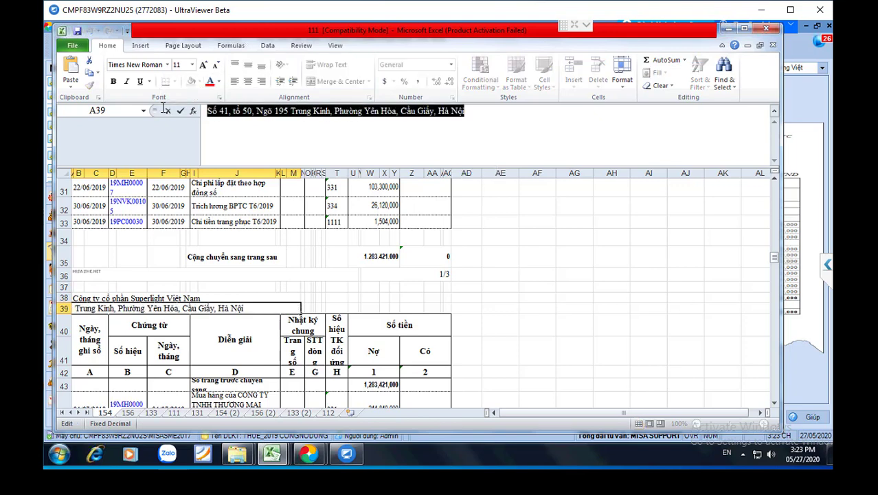
key(Escape)
key(ctrl+f)
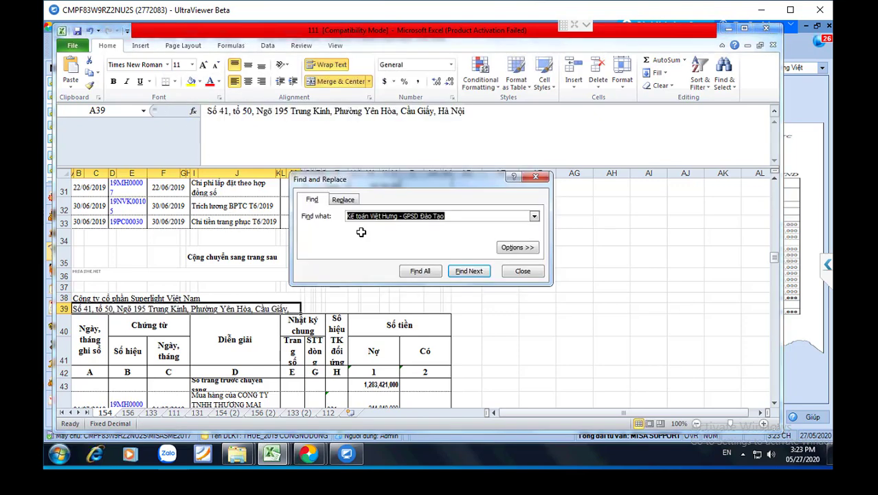
key(ctrl+v)
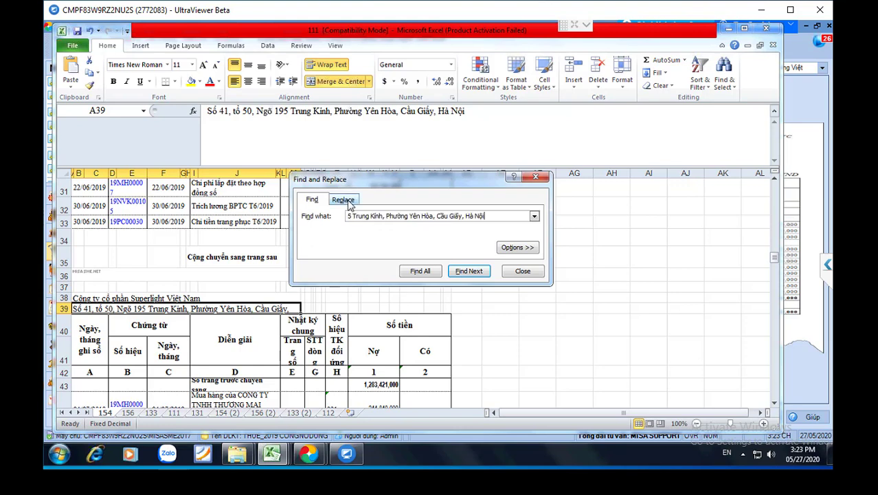
click(344, 200)
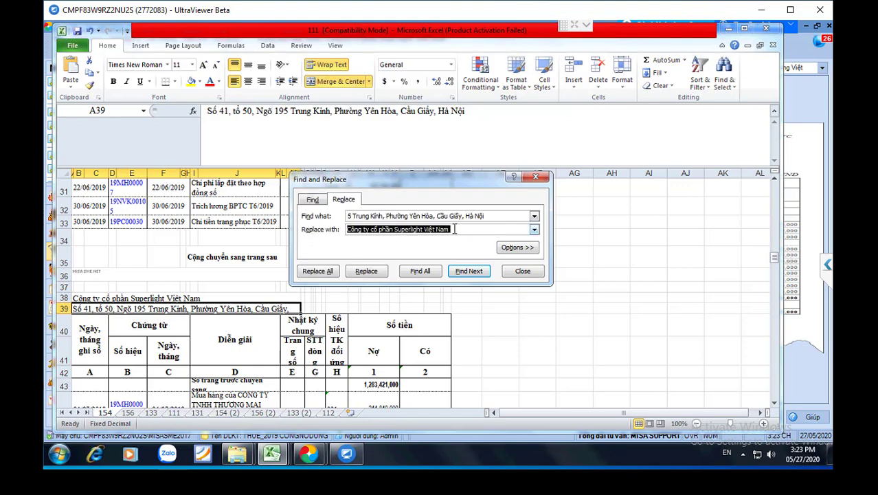
- Enter the company's new postal address as the replacement text
text(Số 115 Ngõ 46)
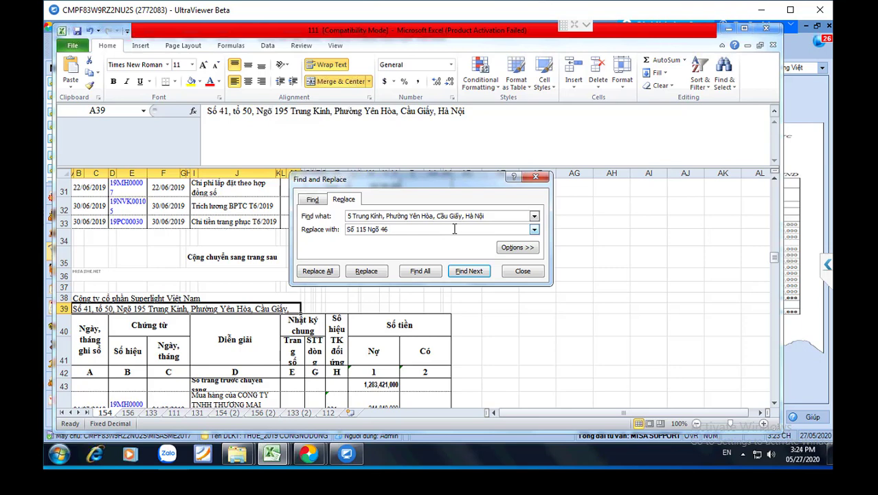
text( Đươn)
text(g Nguyễn)
text( TRa)
text(ÃI)
key(BackSpace)
key(BackSpace)
text(ãi P.Thượng)
text(Đdi)
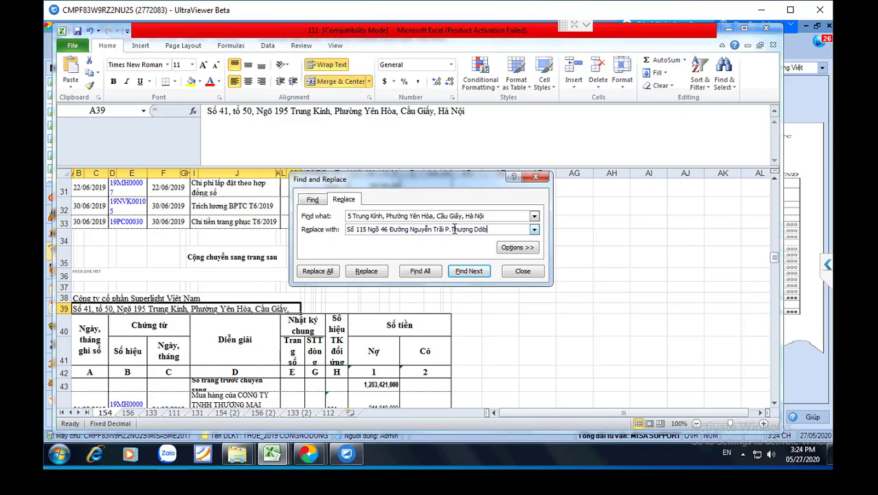
text(ình ,Q.Thanh Xuân ,T)
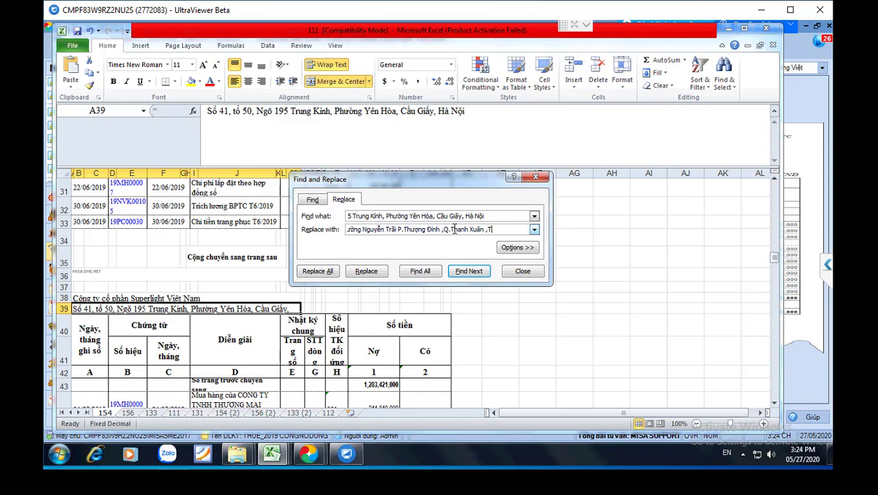
text(P h)
key(BackSpace)
text(H,)
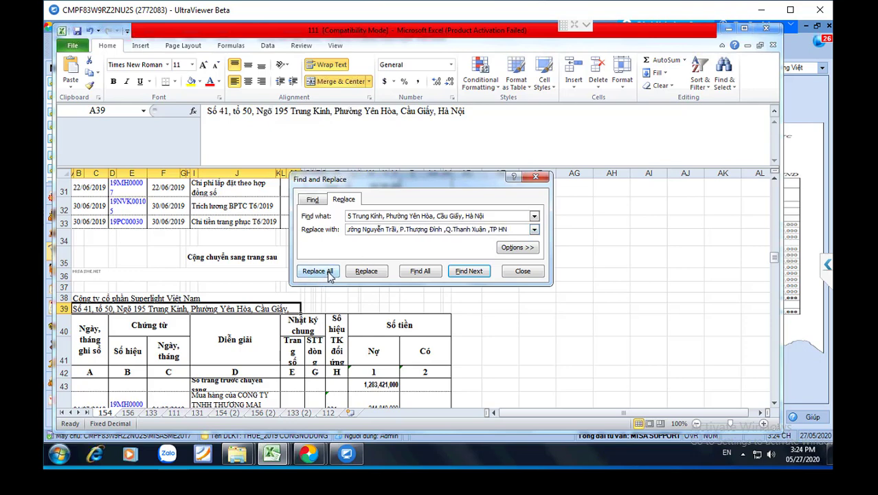
- Replace every occurrence of the old company address in sheet "154" and close the Find and Replace dialog
click(326, 272)
click(450, 268)
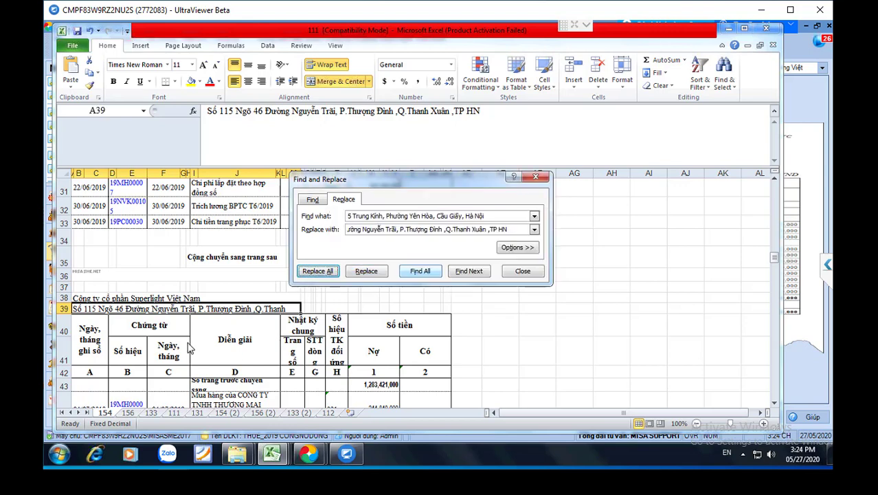
click(523, 273)
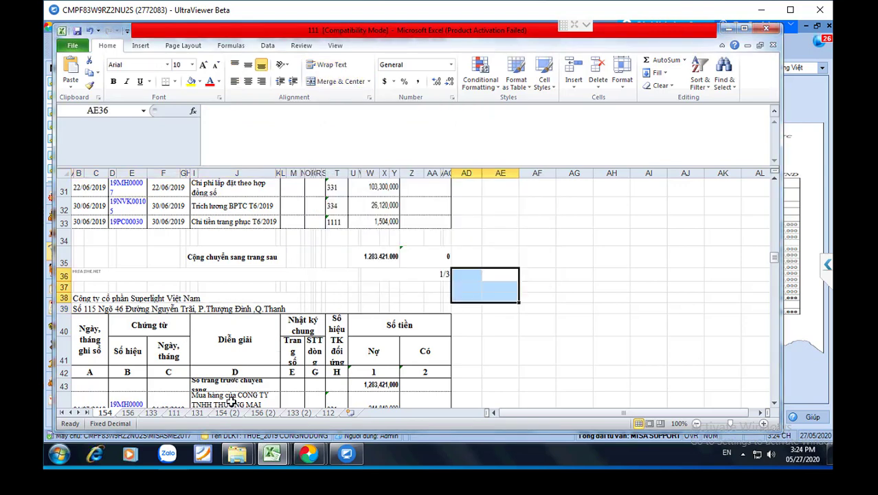
click(467, 357)
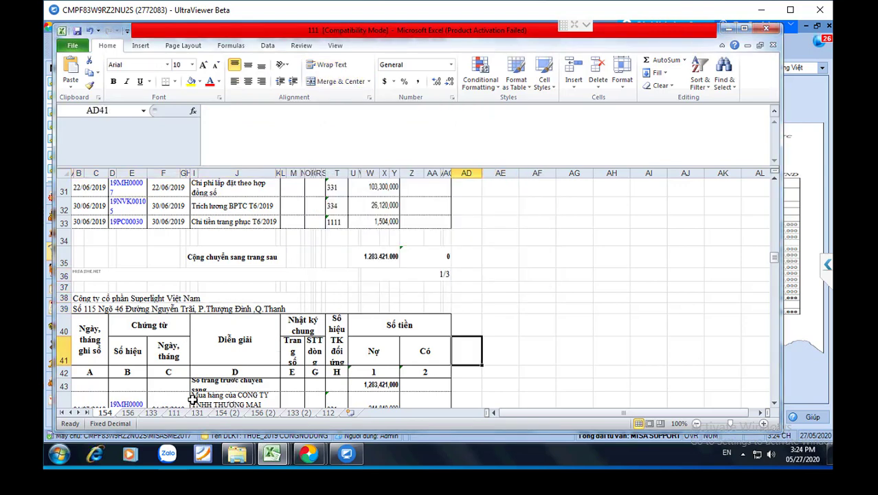
- Examine the company name and address headers on the other ledger sheets, from "156" through "112"
click(127, 412)
click(150, 412)
click(174, 413)
click(197, 412)
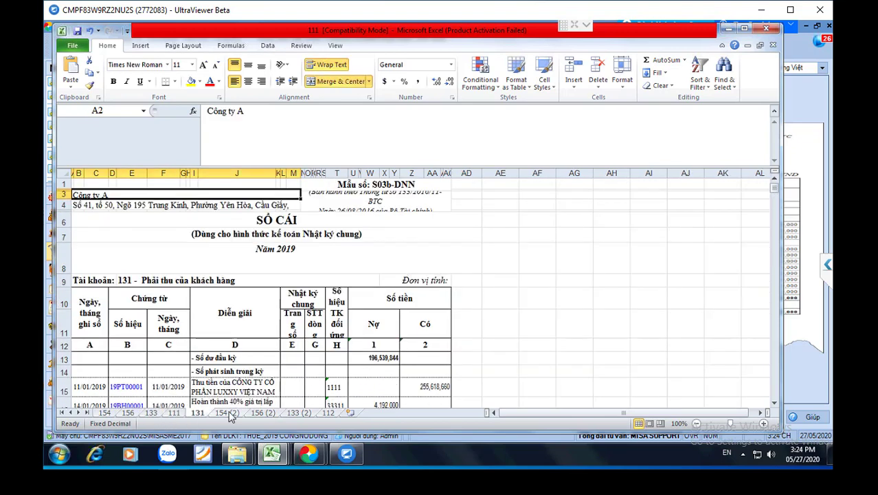
click(227, 412)
click(298, 412)
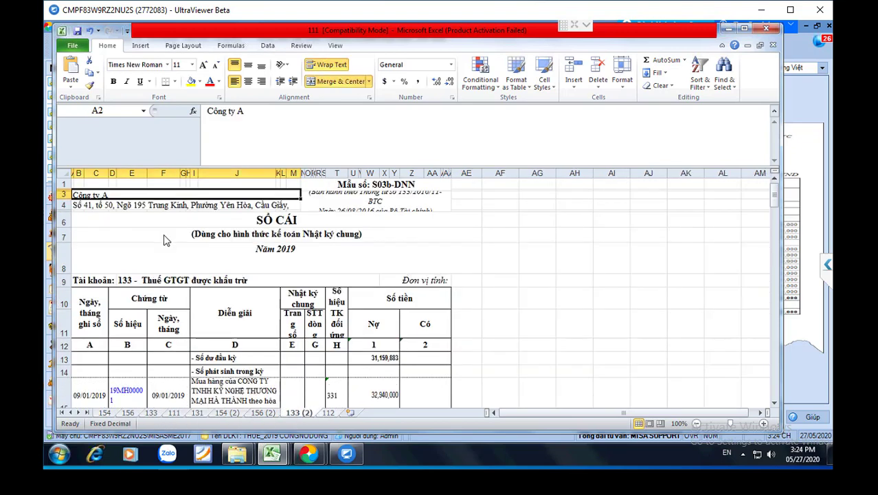
click(327, 412)
scroll(187, 294, up, 4)
scroll(187, 294, up, 8)
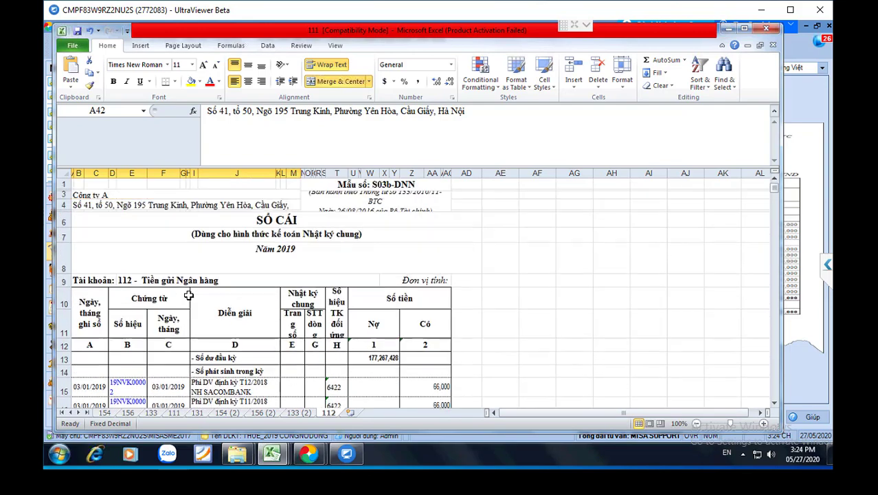
click(89, 206)
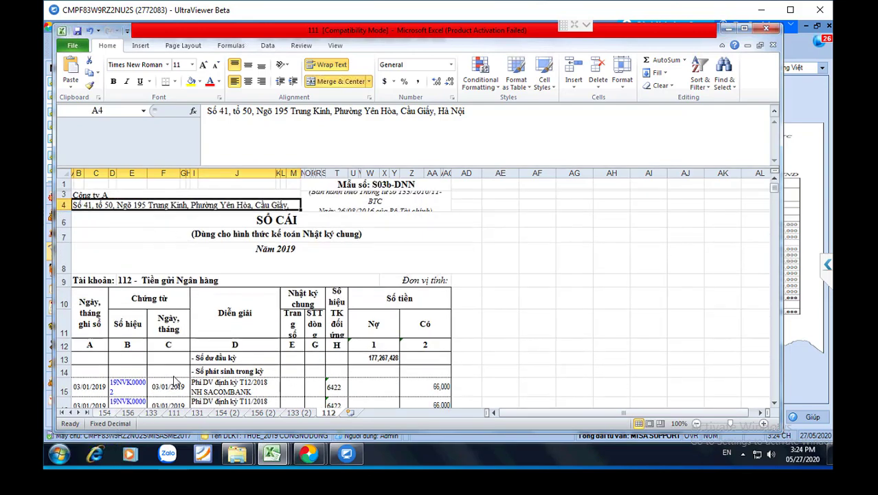
click(202, 344)
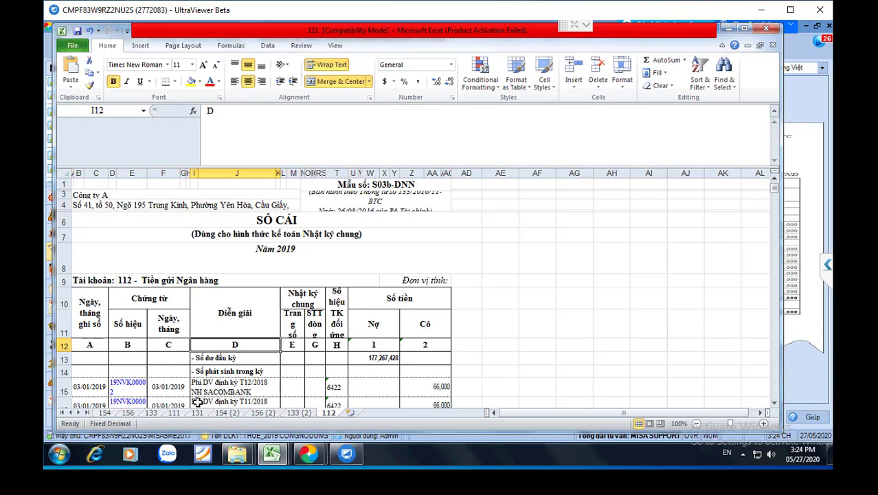
- Compare the header company name and address of sheet "154" with those of the sheets up to "131"
click(160, 413)
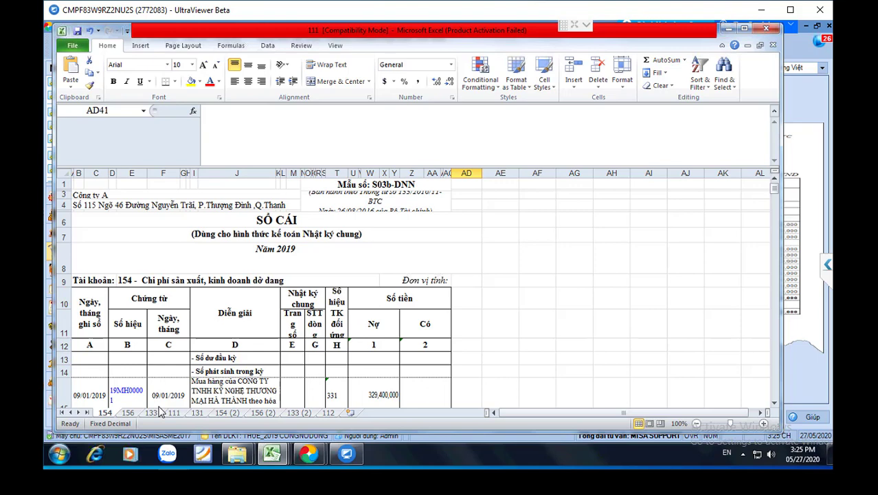
key(ctrl+Page_Down)
key(ctrl+Page_Down)
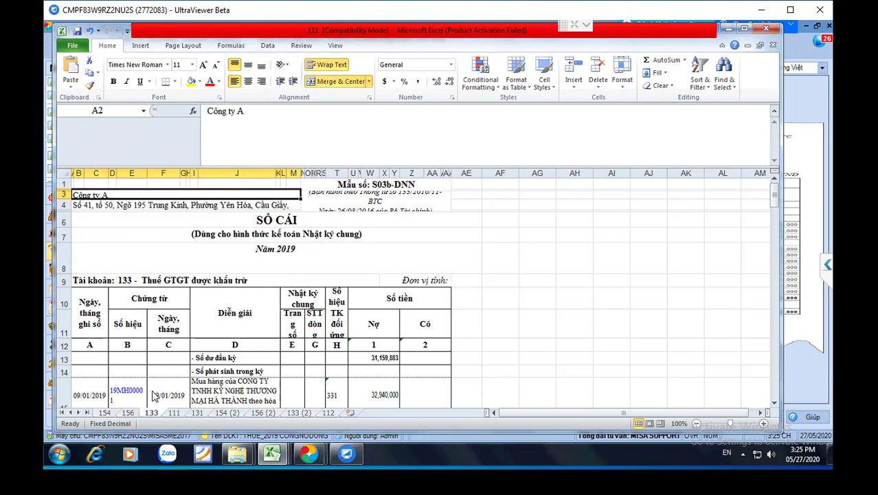
key(ctrl+Page_Down)
key(ctrl+Page_Down)
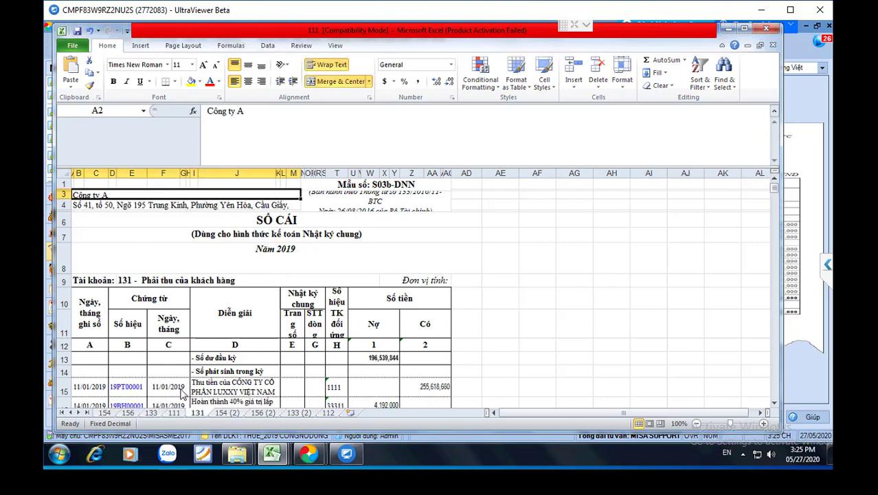
key(ctrl+Page_Up)
key(ctrl+Page_Up)
key(ctrl+Page_Up)
key(ctrl+Page_Up)
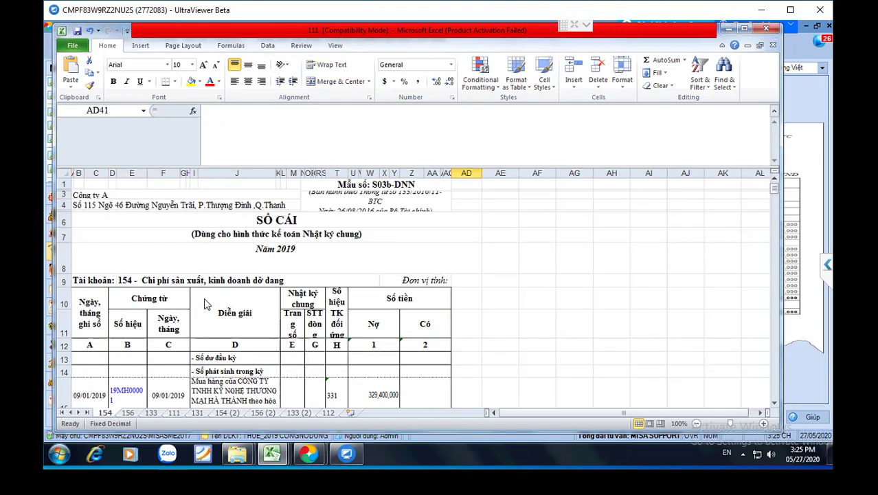
- Check the company name and address in sheet "154" in both the top header and the repeated header in rows 38 and 39
scroll(204, 304, down, 10)
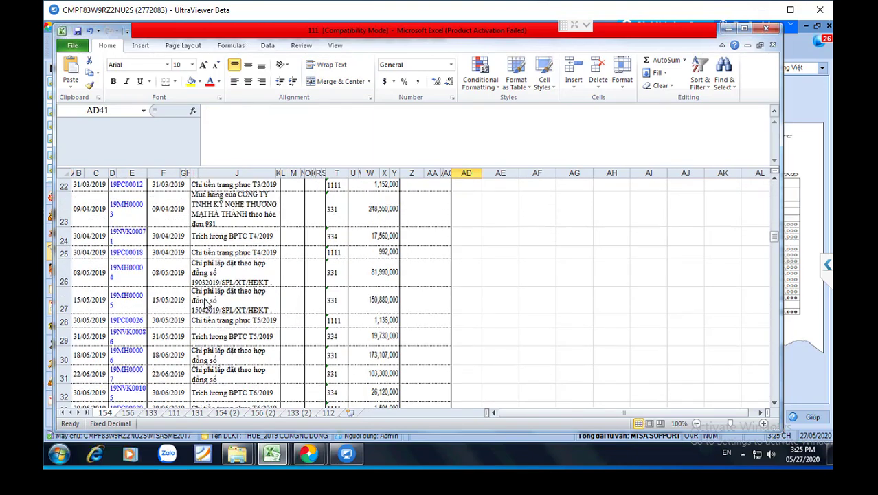
scroll(204, 305, up, 10)
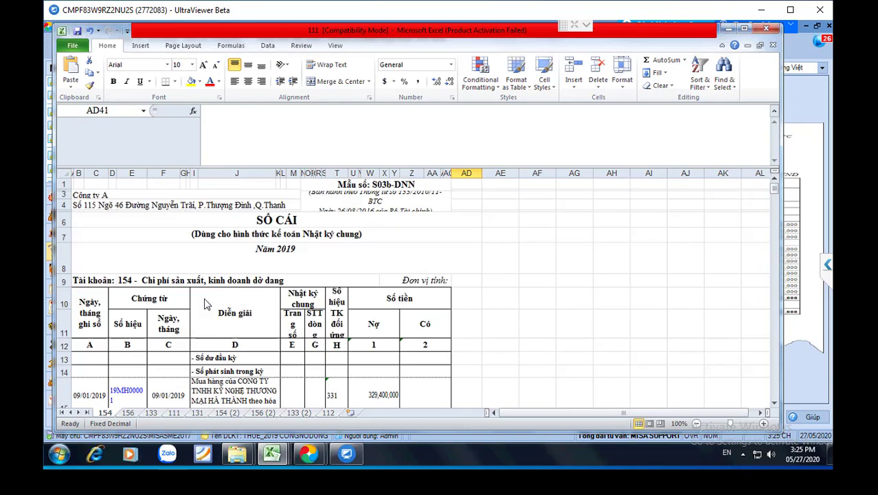
scroll(204, 305, down, 10)
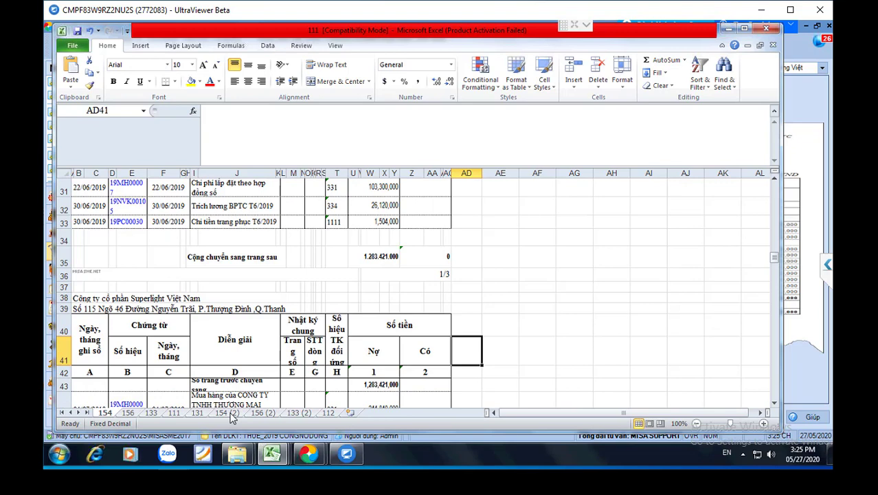
key(Up)
key(Up)
key(Home)
key(Up)
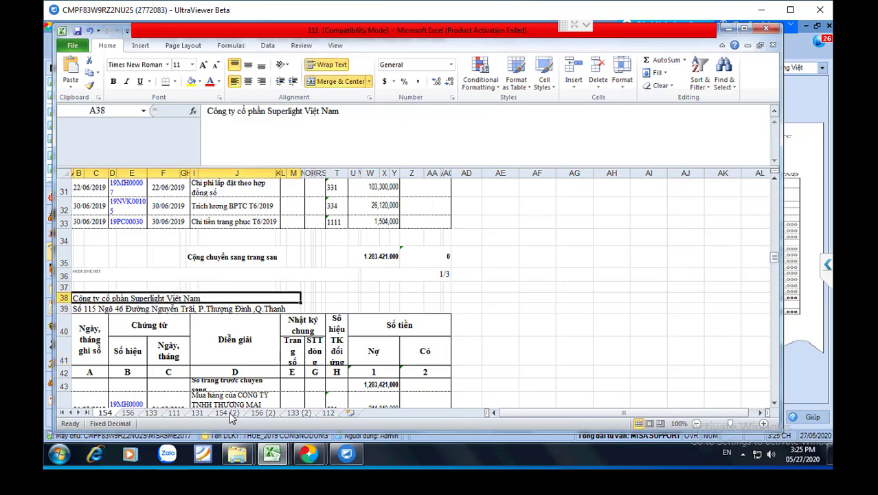
scroll(227, 411, up, 10)
click(99, 196)
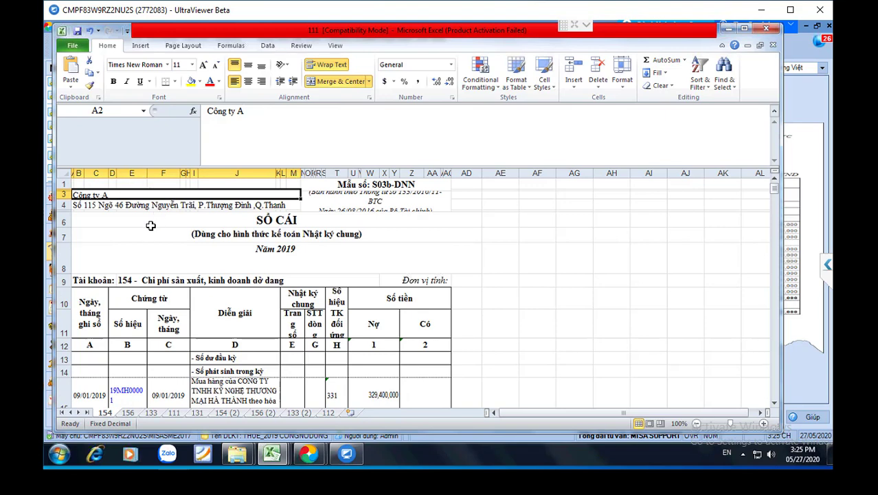
click(107, 204)
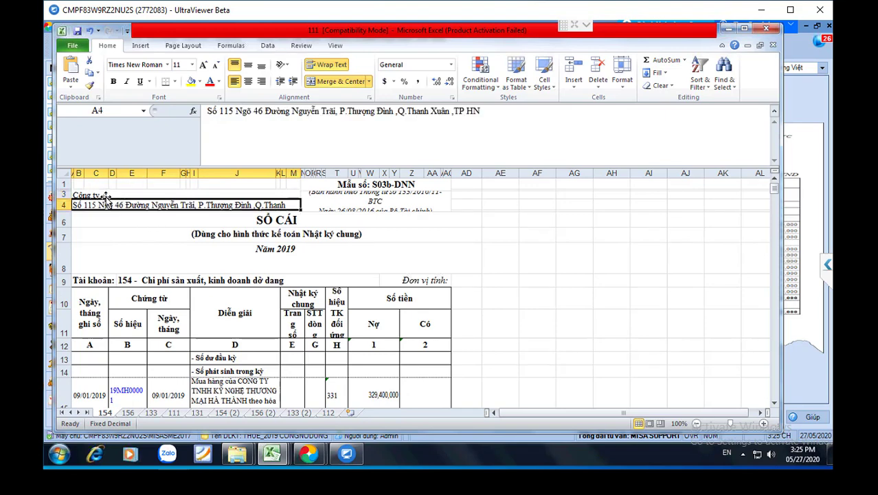
click(105, 197)
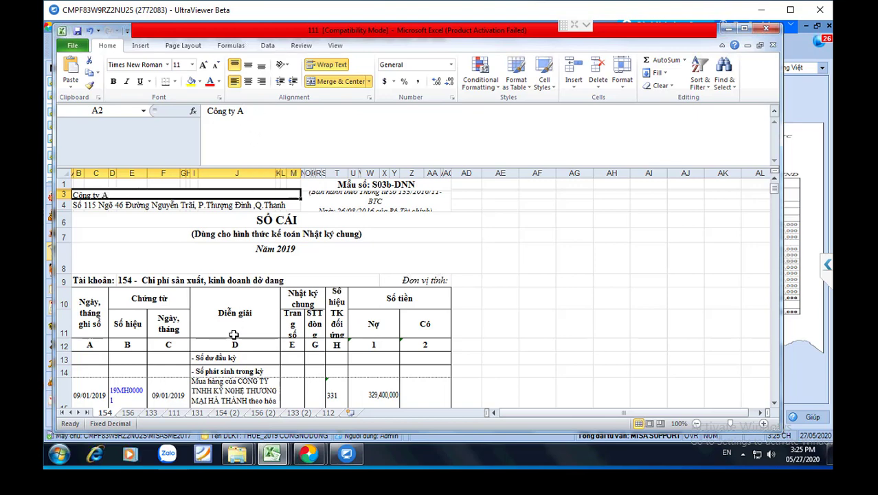
- Save and close workbook "111", close workbook "156" without saving, and start closing workbook "154"
click(773, 46)
click(390, 253)
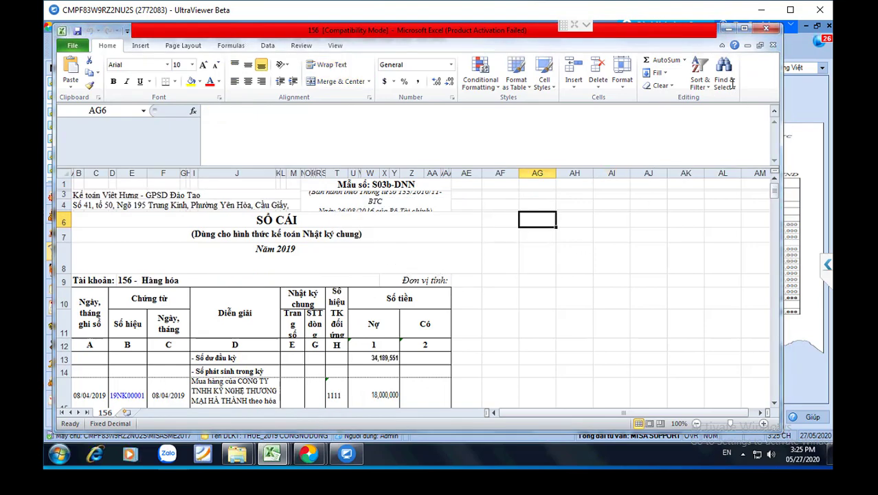
click(448, 251)
click(773, 46)
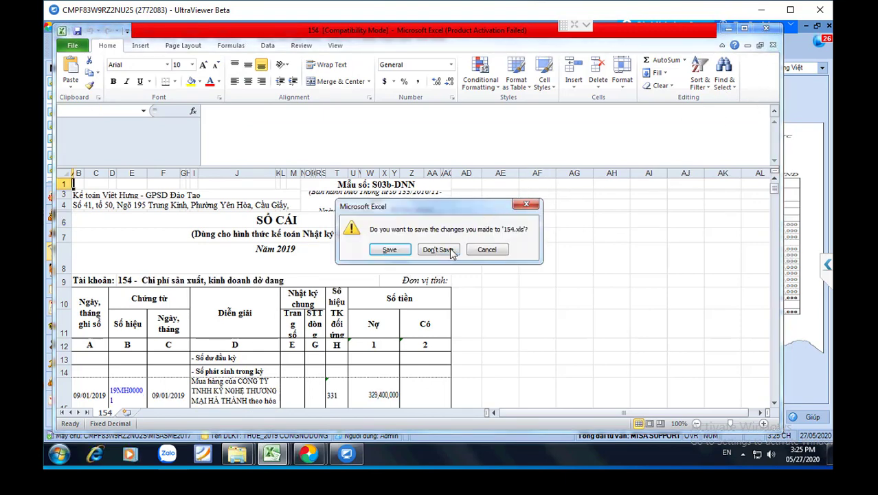